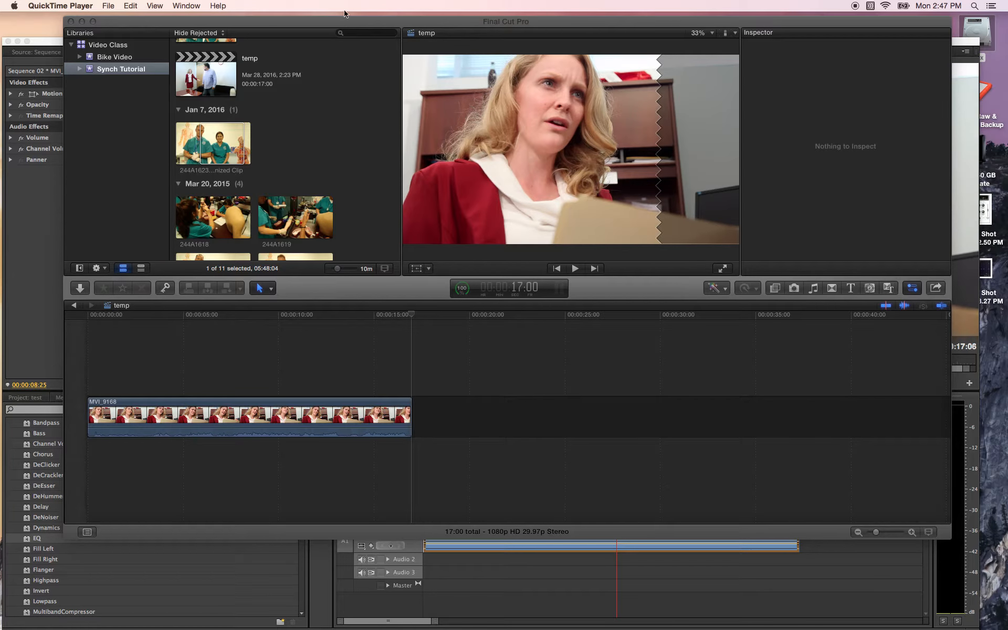
# Reposition the Final Cut Pro and Premiere Pro windows, leaving Final Cut Pro in front
pyautogui.moveTo(315, 22); pyautogui.dragTo(342, 15)
pyautogui.click(74, 43)
pyautogui.moveTo(74, 44)
pyautogui.mouseDown()
pyautogui.moveTo(58, 15)
pyautogui.moveTo(108, 64)
pyautogui.moveTo(134, 69)
pyautogui.moveTo(69, 38)
pyautogui.moveTo(121, 31)
pyautogui.moveTo(88, 50)
pyautogui.mouseUp()
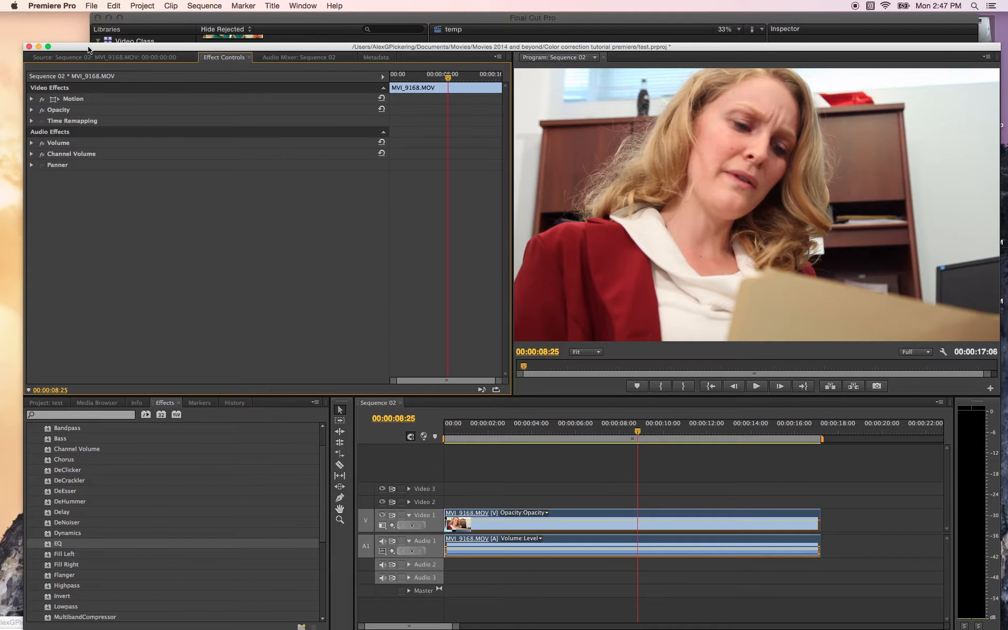
pyautogui.click(279, 19)
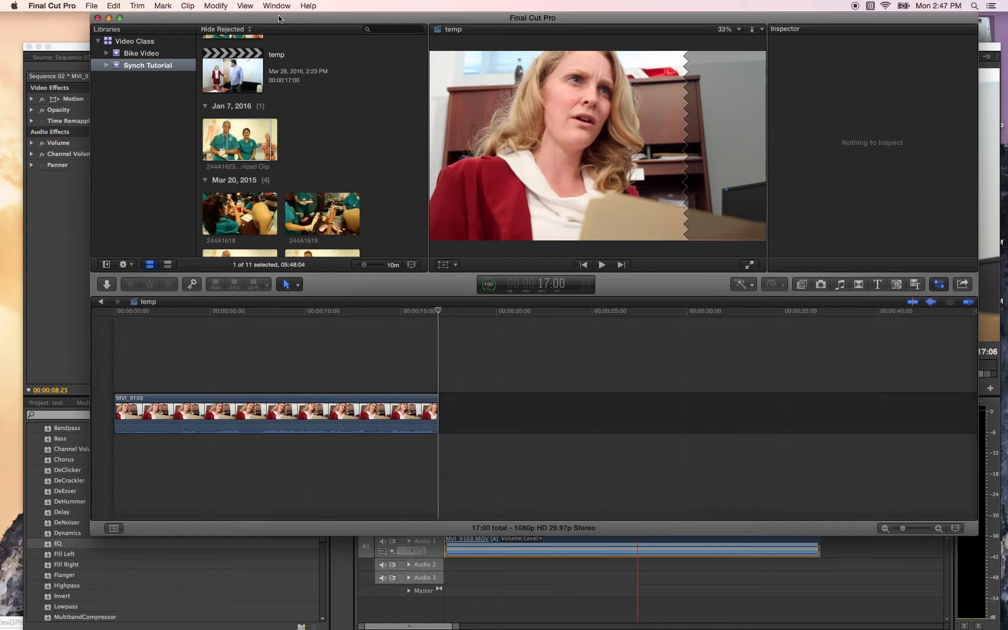
pyautogui.moveTo(287, 23); pyautogui.dragTo(272, 40)
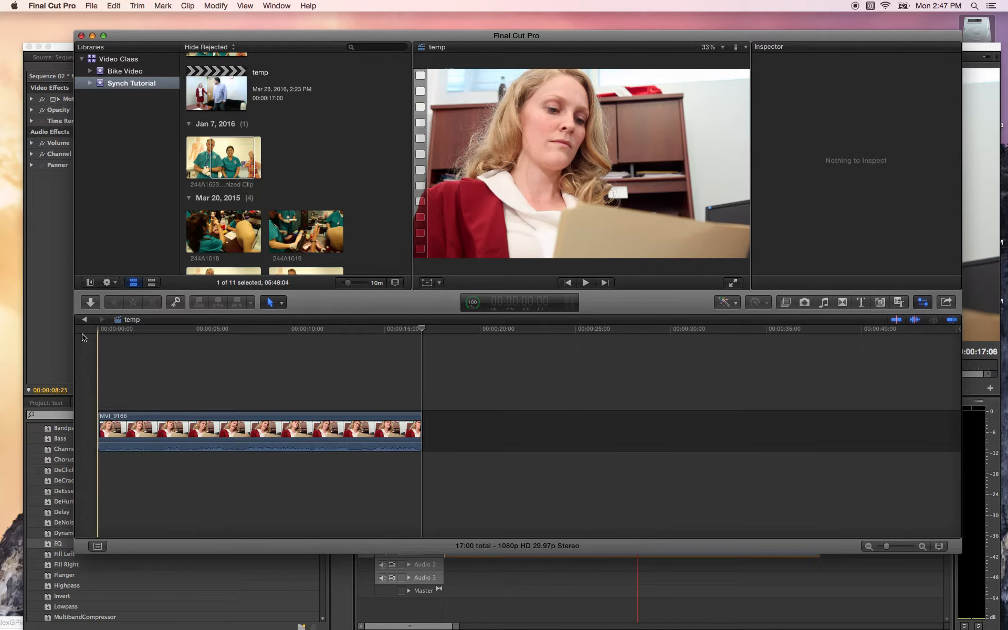
# Play the MVI_9168 clip from its start, and again from about 9:13, to listen to its audio
pyautogui.press('space')
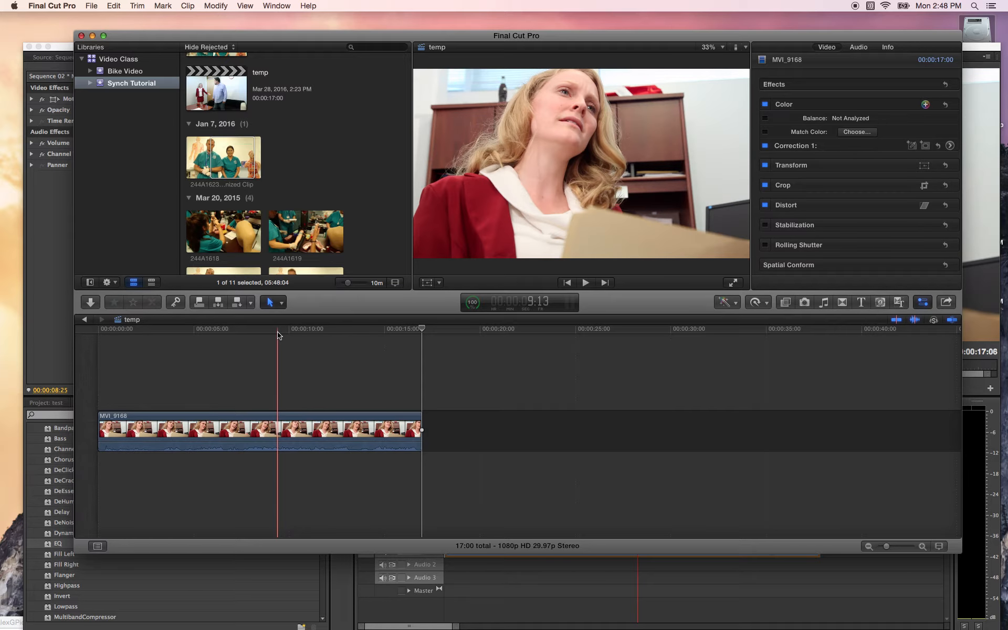
pyautogui.press('space')
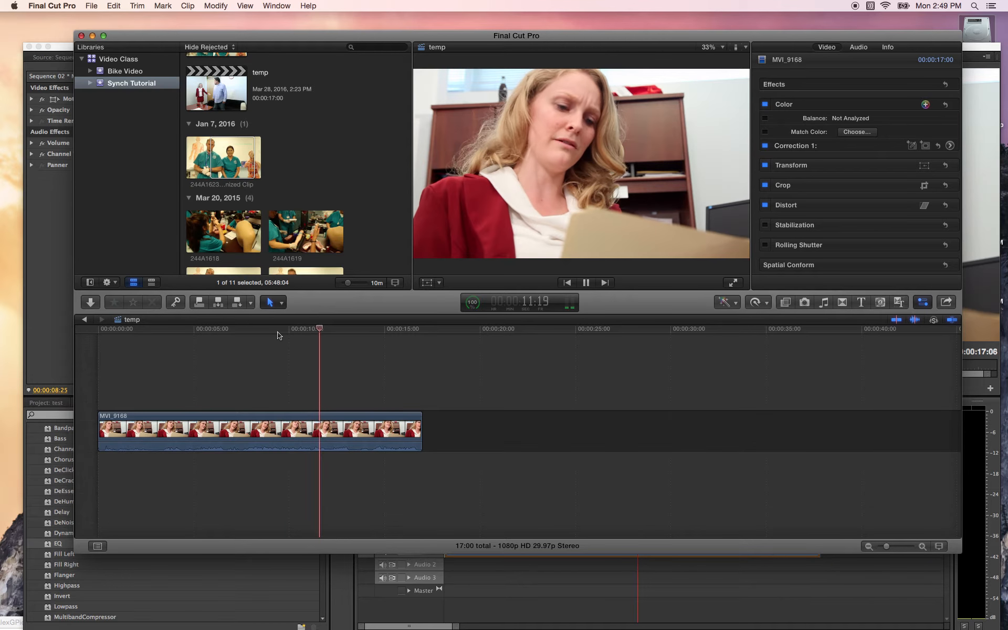
pyautogui.press('space')
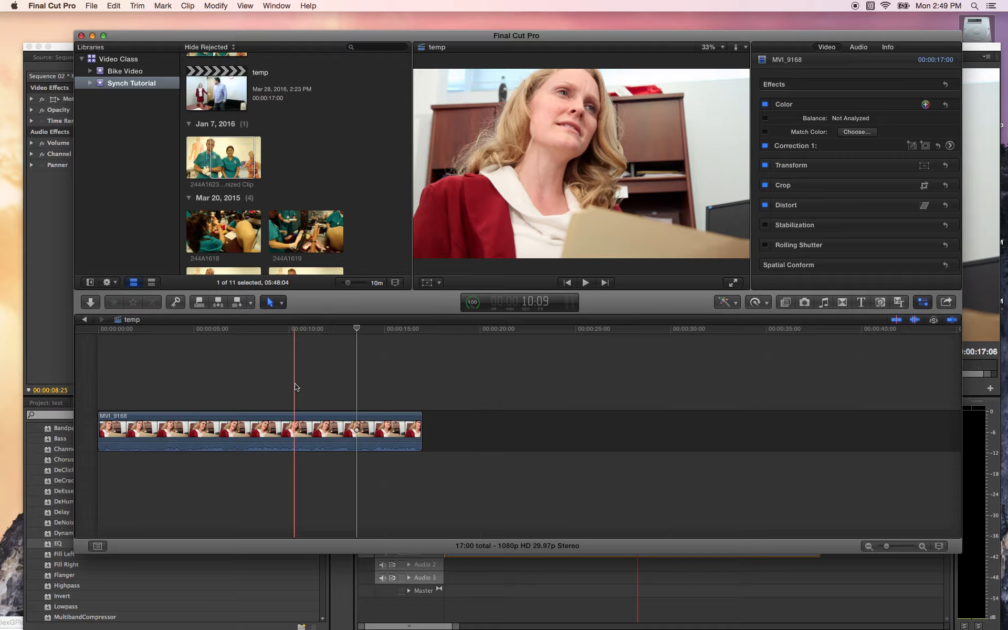
# Try detaching the audio from the MVI_9168 clip, and undo the detachment
pyautogui.click(318, 446)
pyautogui.rightClick(319, 447)
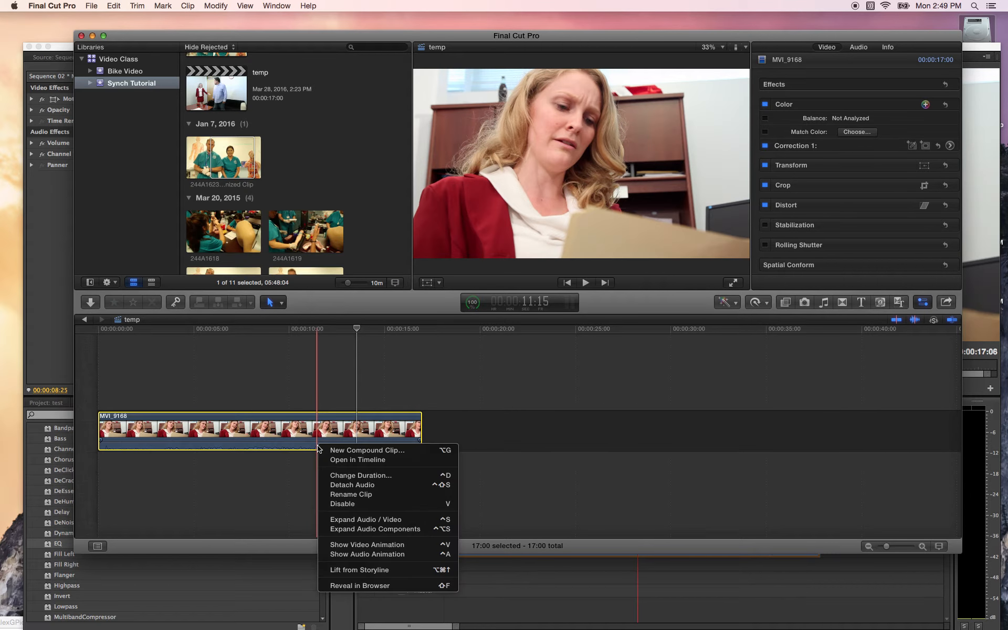
pyautogui.click(337, 484)
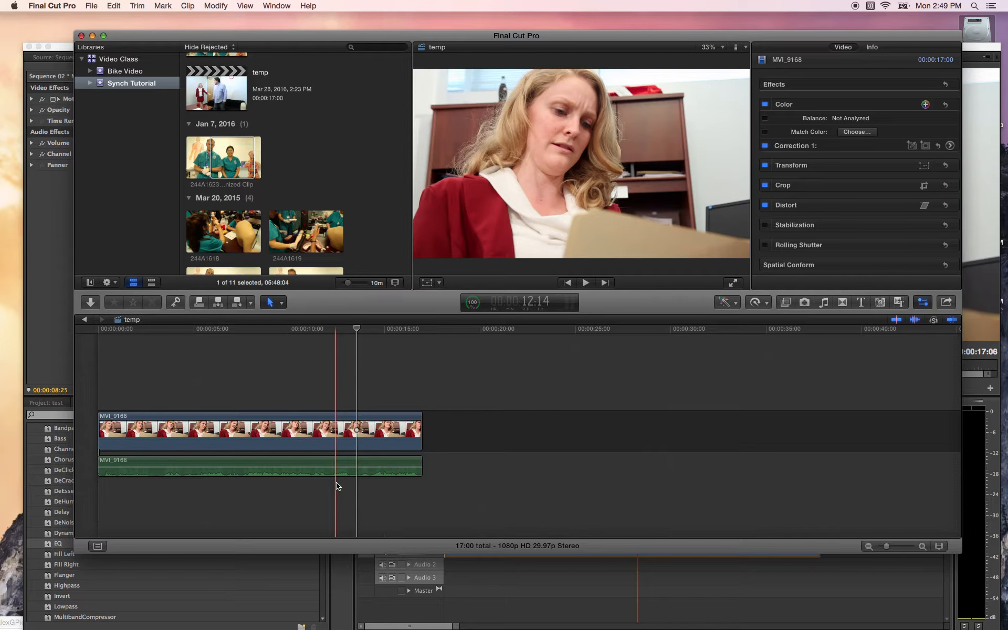
pyautogui.press('super+z')
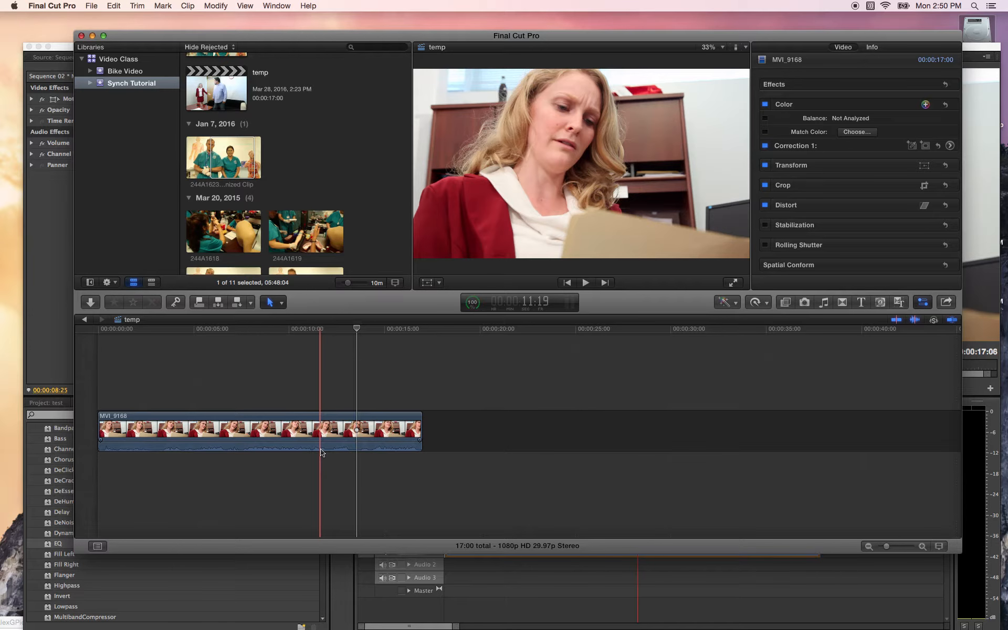
# Lower the whole MVI_9168 clip's audio level and play it from about 9:14
pyautogui.moveTo(320, 443)
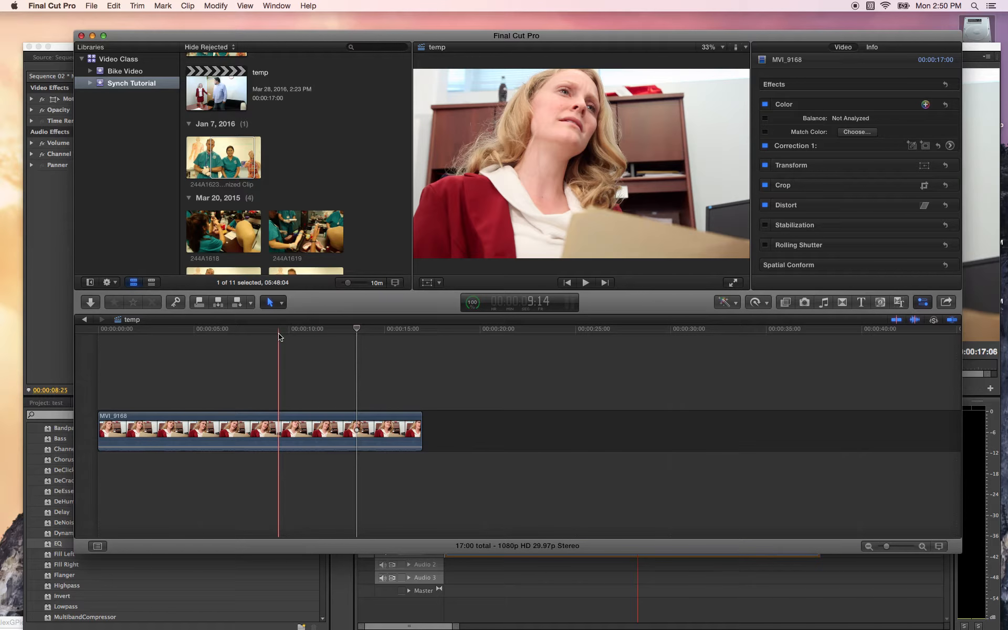
pyautogui.press('space')
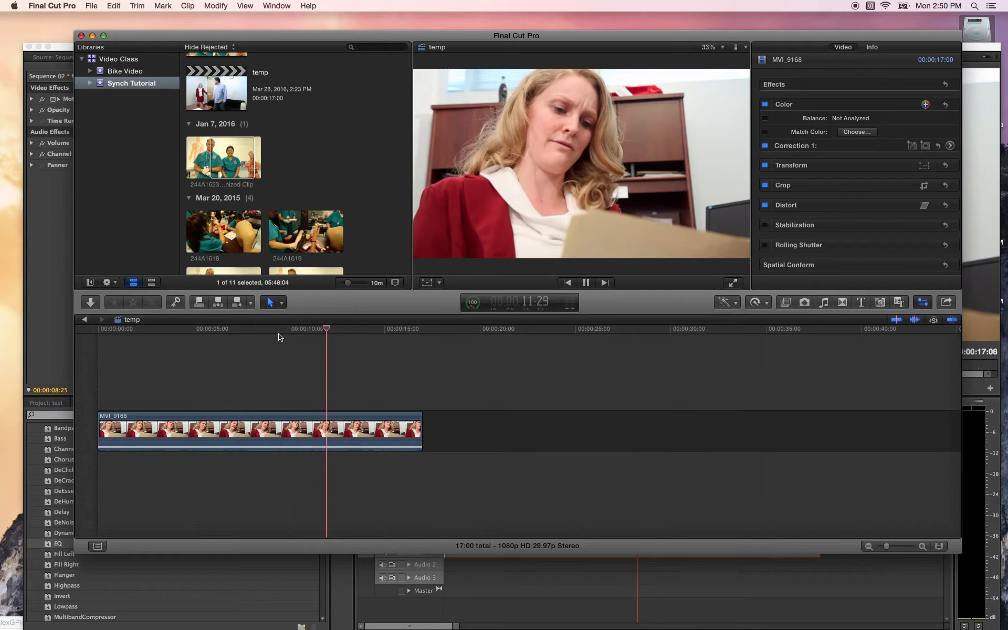
pyautogui.press('space')
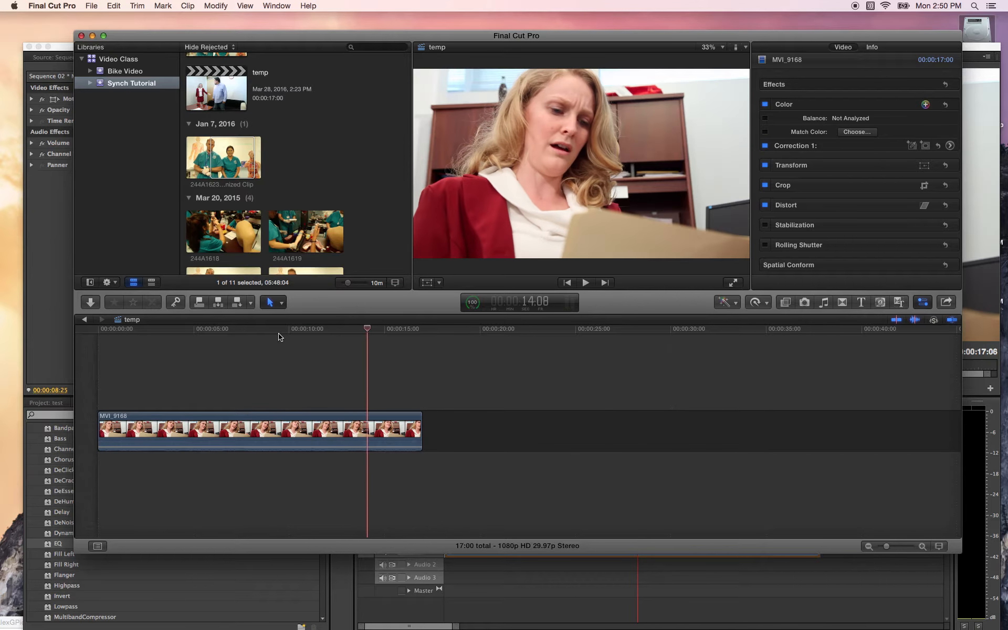
# Raise the whole clip's audio level to 12 dB and play it from about 9:06
pyautogui.moveTo(296, 447); pyautogui.dragTo(297, 439)
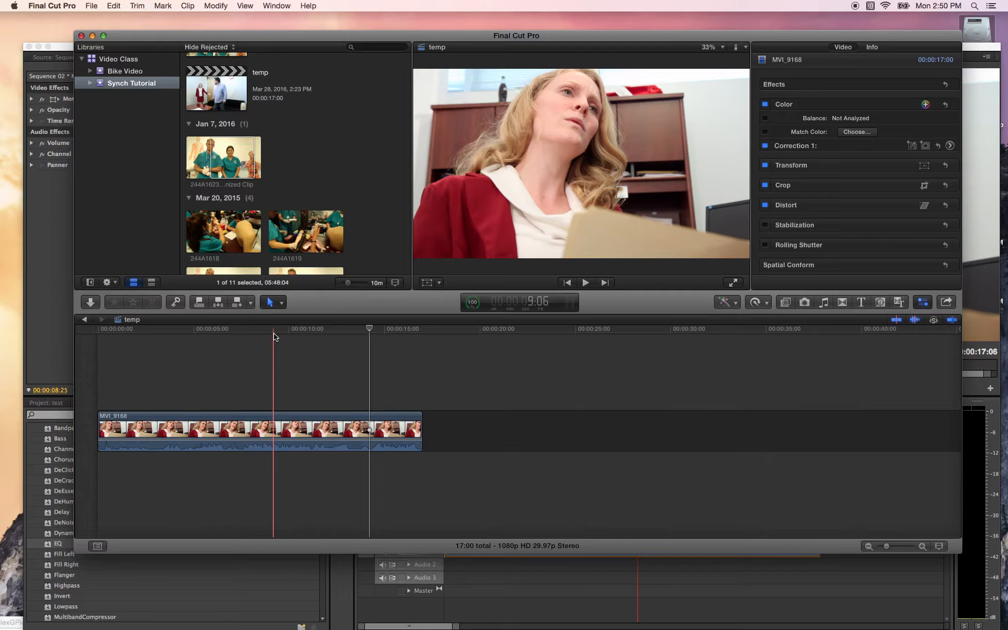
pyautogui.press('space')
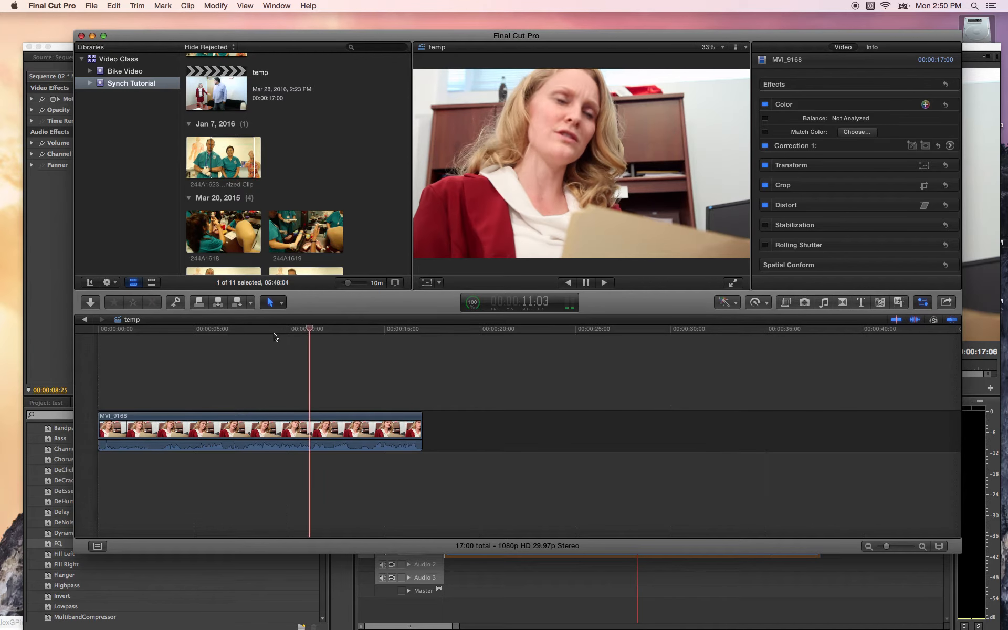
pyautogui.press('space')
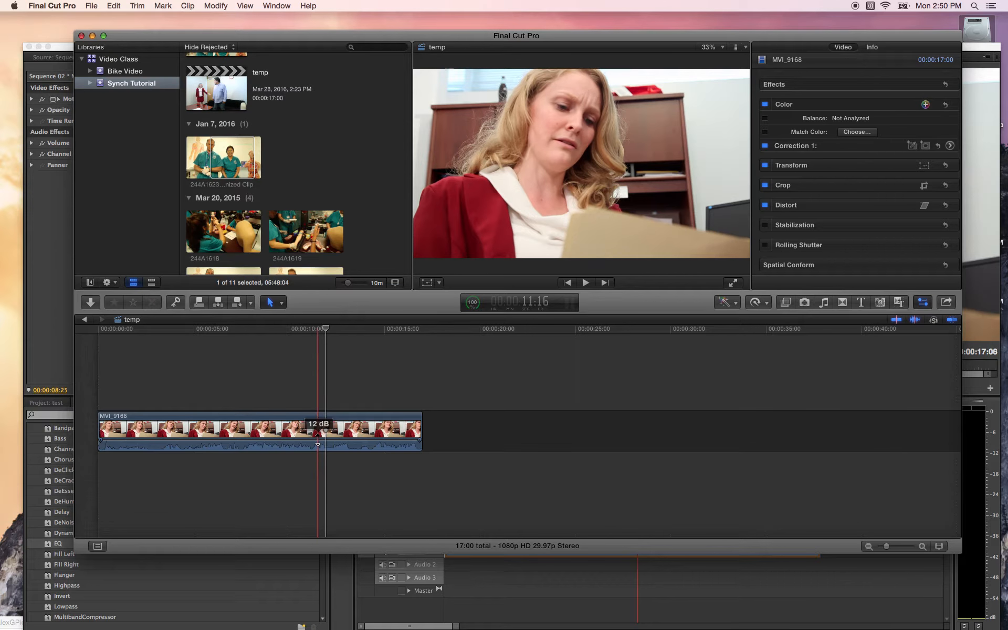
# Bring the whole clip's audio level back down to a moderate setting and play it from the start
pyautogui.moveTo(318, 439); pyautogui.dragTo(318, 436)
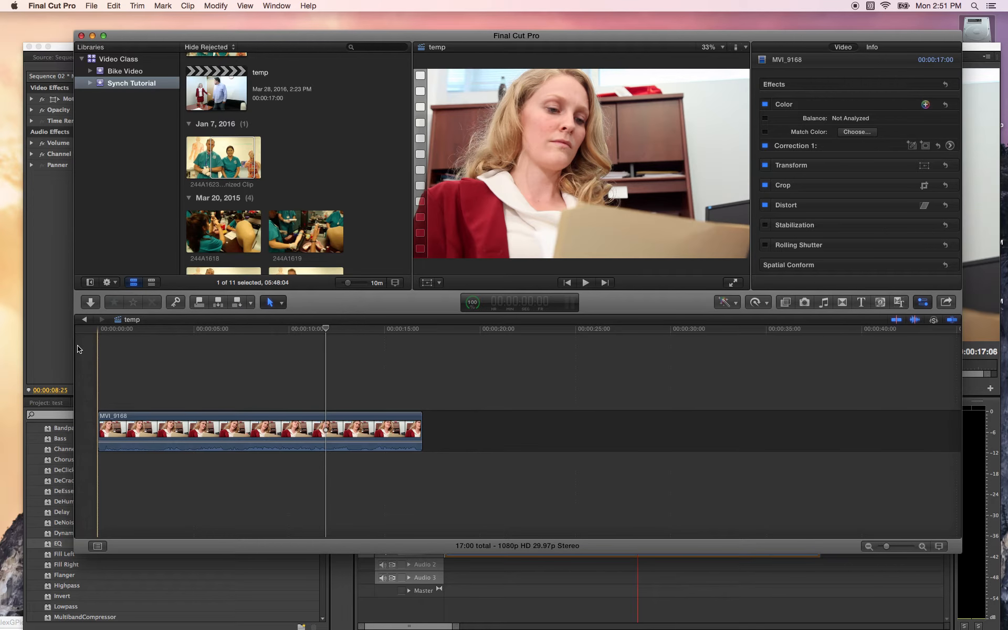
pyautogui.press('space')
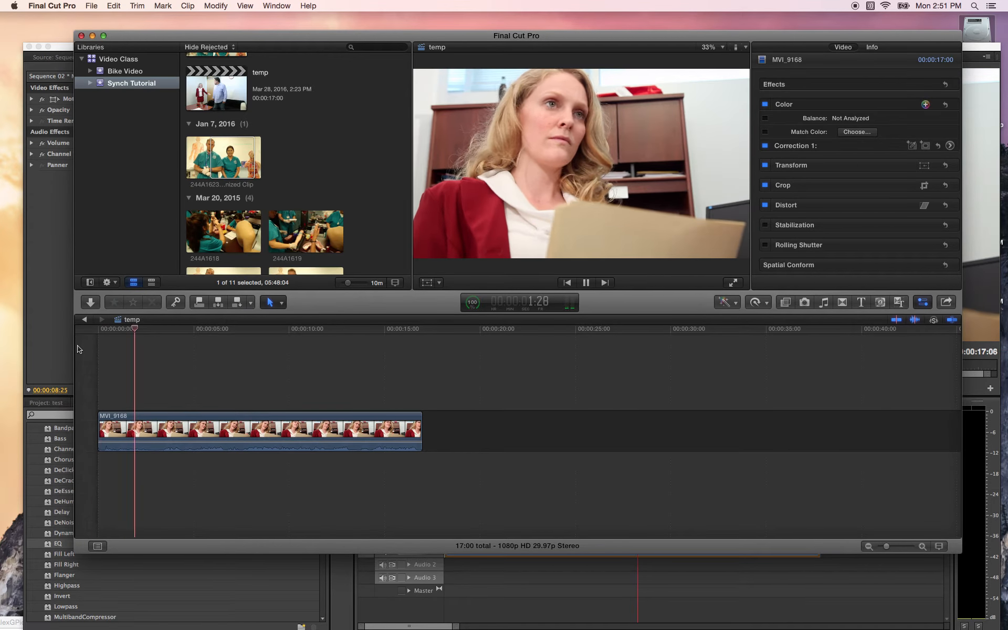
pyautogui.press('space')
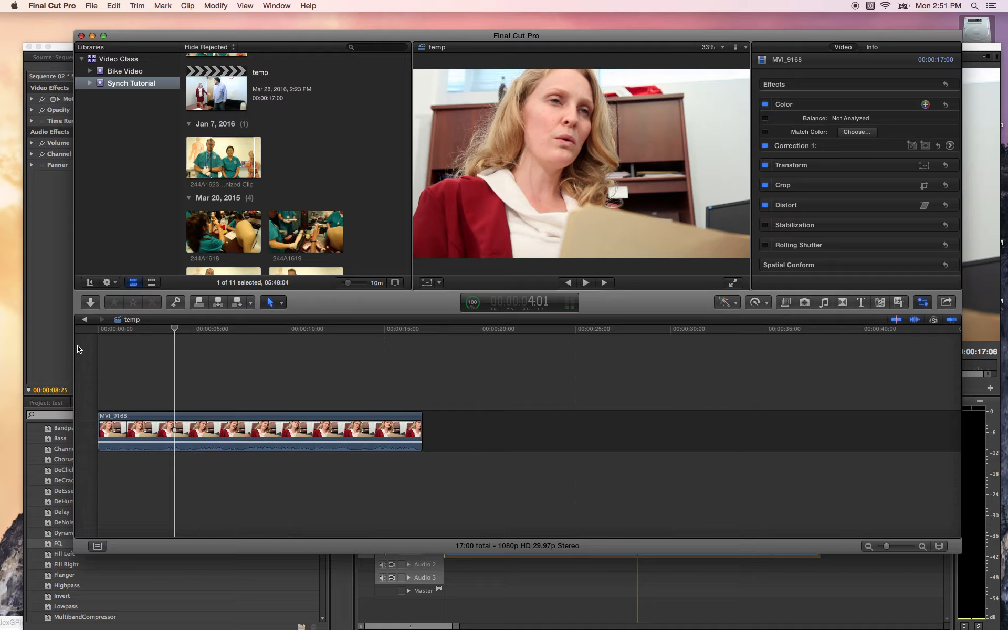
# Play the clip's opening, and mark its first 3 seconds with the Range Selection tool
pyautogui.click(282, 305)
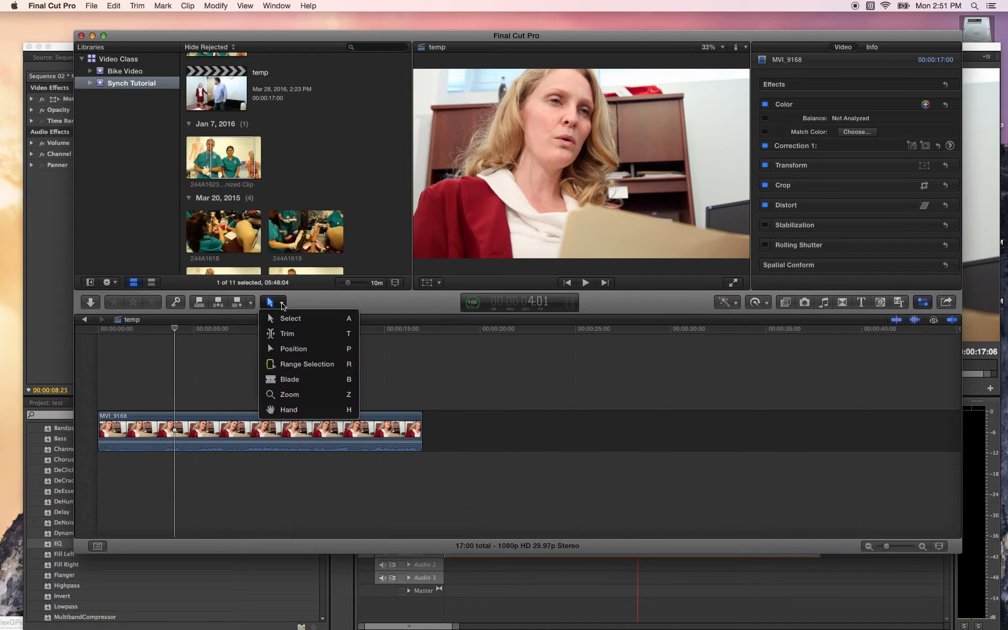
pyautogui.click(305, 365)
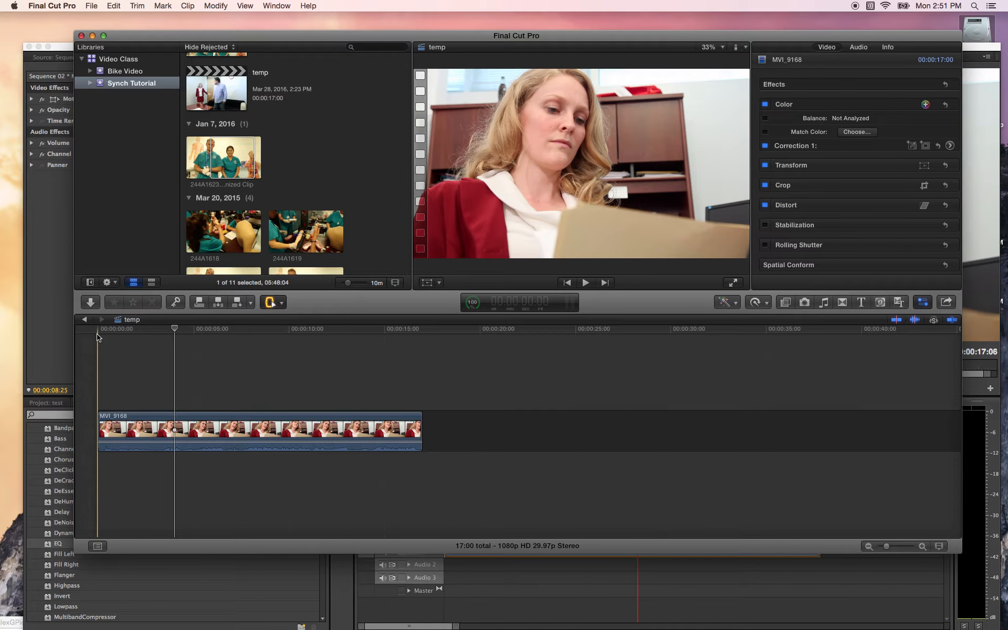
pyautogui.press('space')
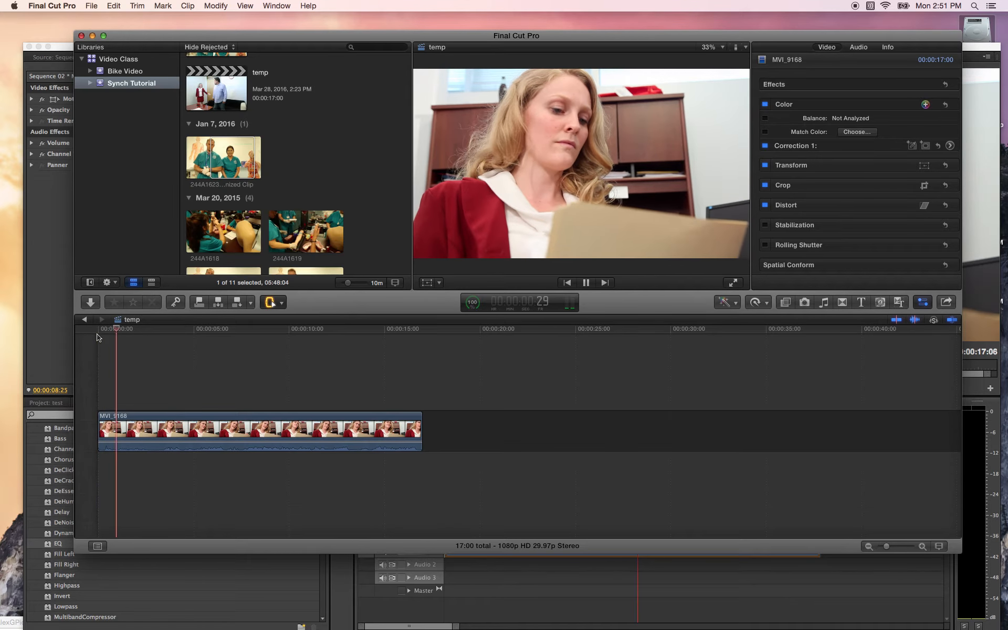
pyautogui.press('space')
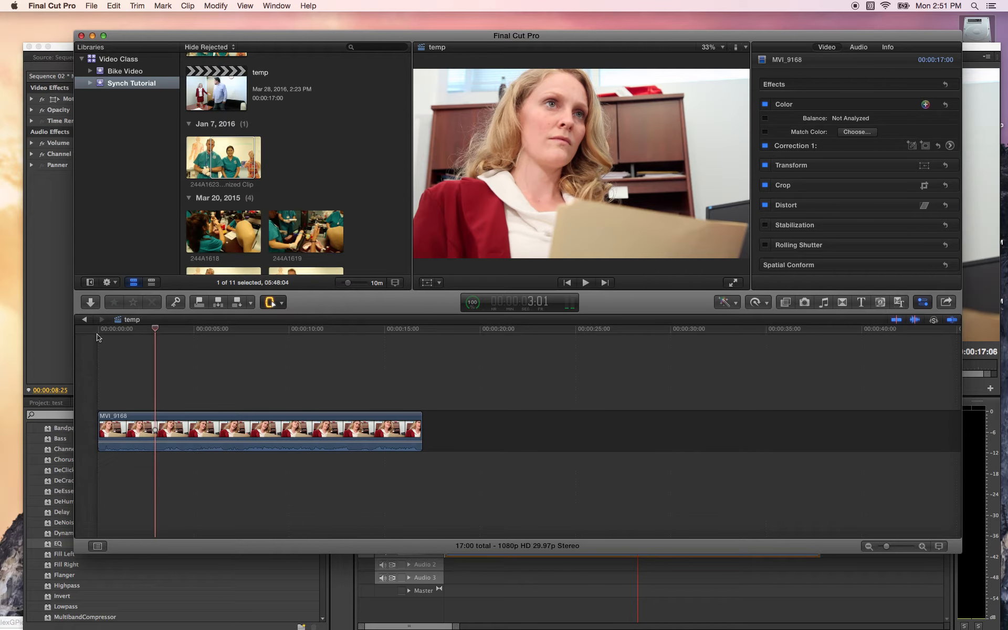
pyautogui.click(106, 446)
pyautogui.moveTo(106, 446); pyautogui.dragTo(132, 444)
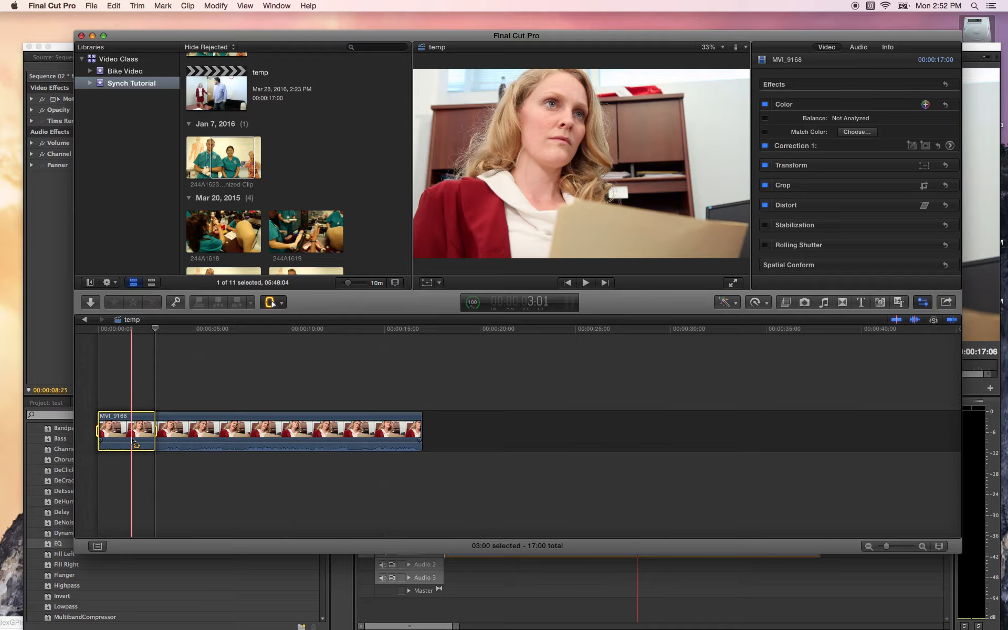
# Raise the audio level of only the selected opening range and play the clip from the start
pyautogui.moveTo(132, 444); pyautogui.dragTo(138, 435)
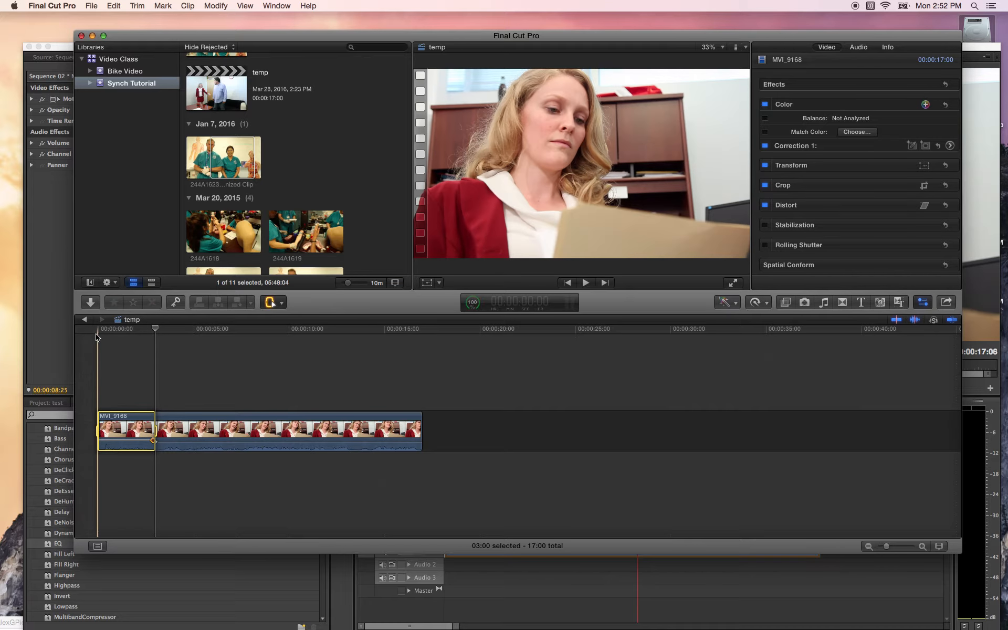
pyautogui.press('space')
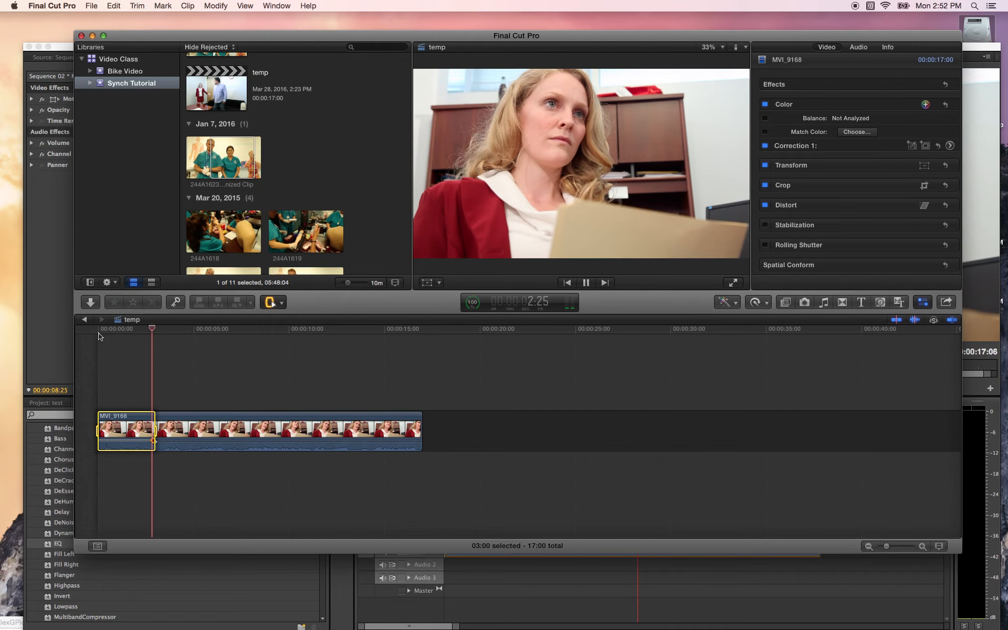
pyautogui.press('space')
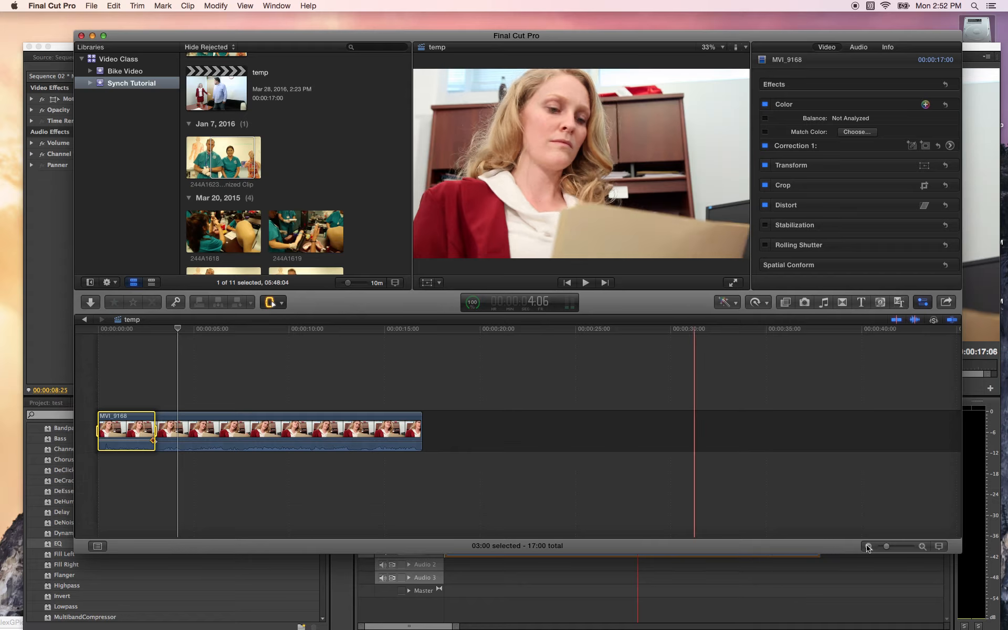
# Move the two volume keyframes at the end of the opening range slightly earlier and lower their level
pyautogui.moveTo(892, 547); pyautogui.dragTo(901, 548)
pyautogui.hscroll(-4, 194, 512)
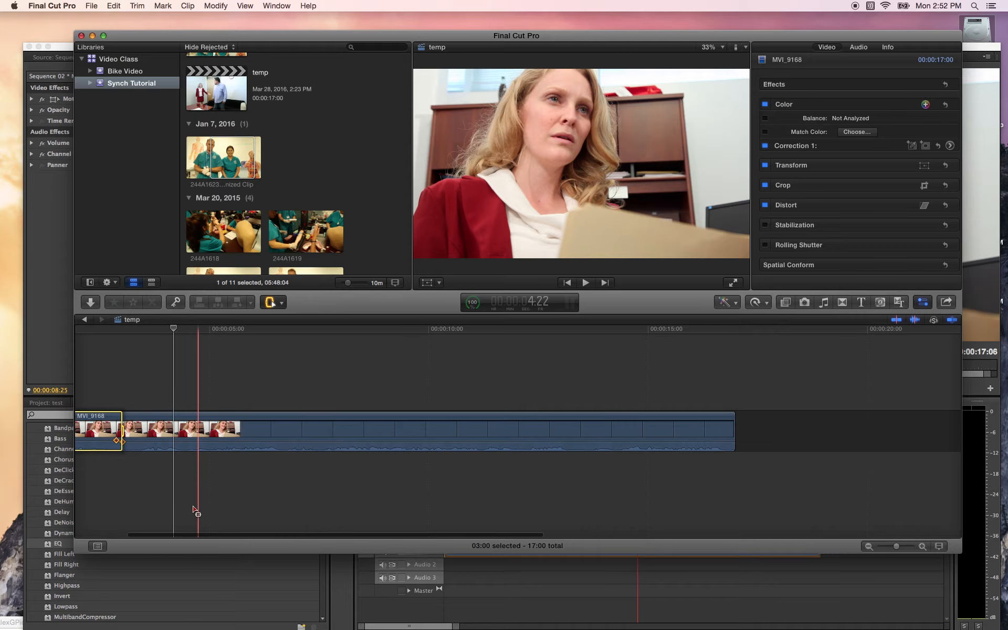
pyautogui.hscroll(-6, 194, 512)
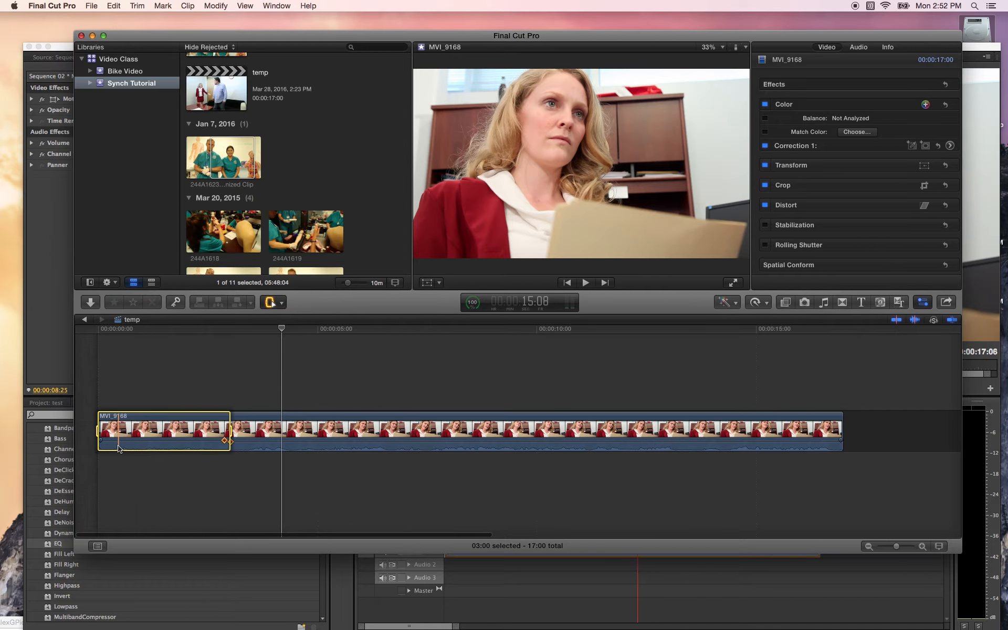
pyautogui.moveTo(231, 443)
pyautogui.mouseDown()
pyautogui.moveTo(220, 441)
pyautogui.moveTo(234, 443)
pyautogui.mouseUp()
pyautogui.click(227, 444)
pyautogui.click(228, 440)
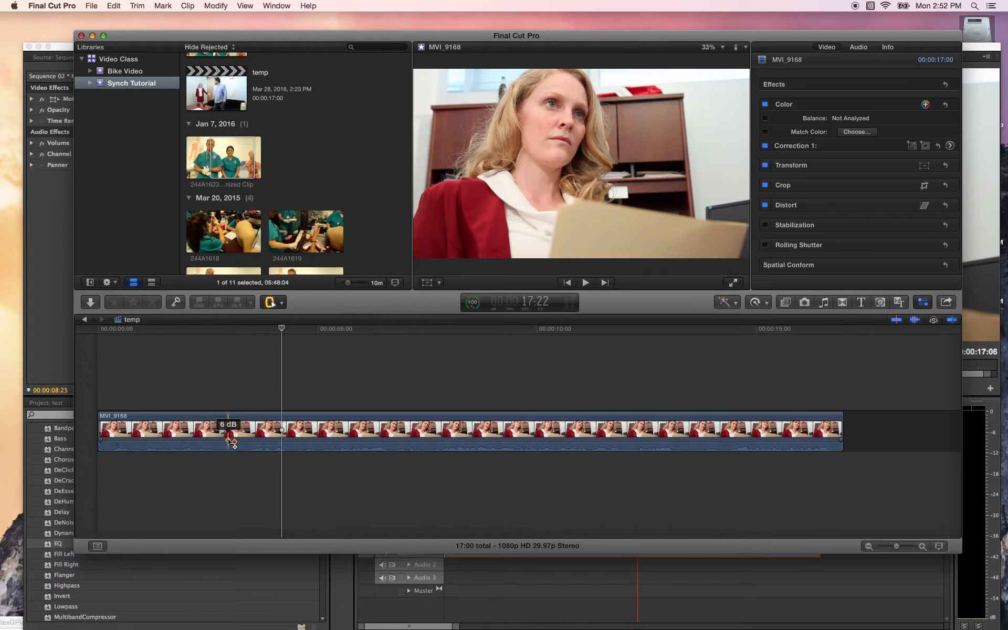
pyautogui.moveTo(229, 441)
pyautogui.mouseDown()
pyautogui.moveTo(219, 441)
pyautogui.moveTo(226, 451)
pyautogui.moveTo(216, 445)
pyautogui.mouseUp()
pyautogui.click(216, 445)
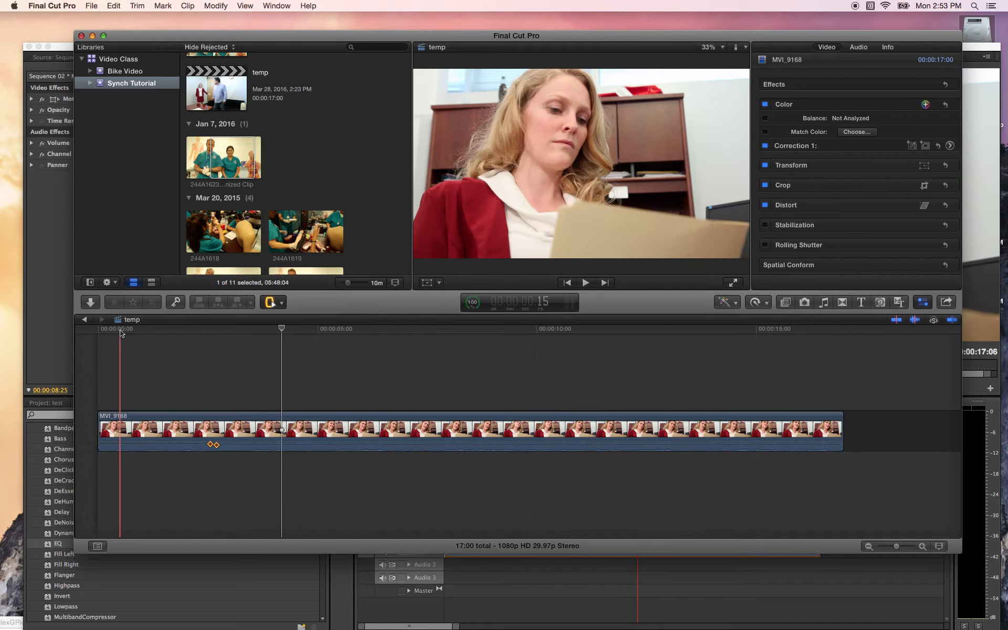
# Raise the audio level of the portion before the volume keyframes and play the clip from the start
pyautogui.click(193, 445)
pyautogui.moveTo(193, 445); pyautogui.dragTo(193, 442)
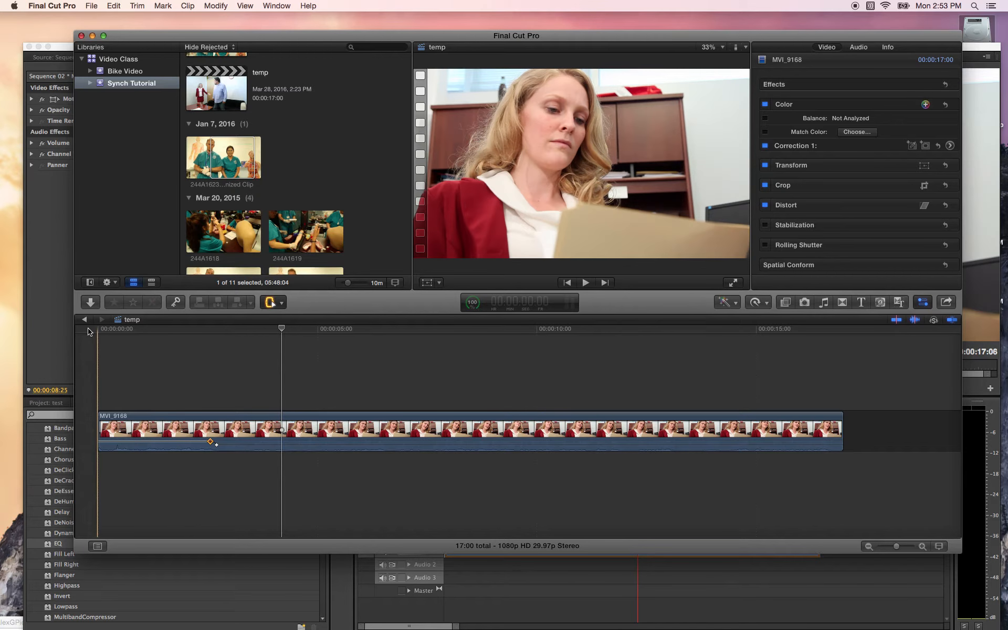
pyautogui.press('space')
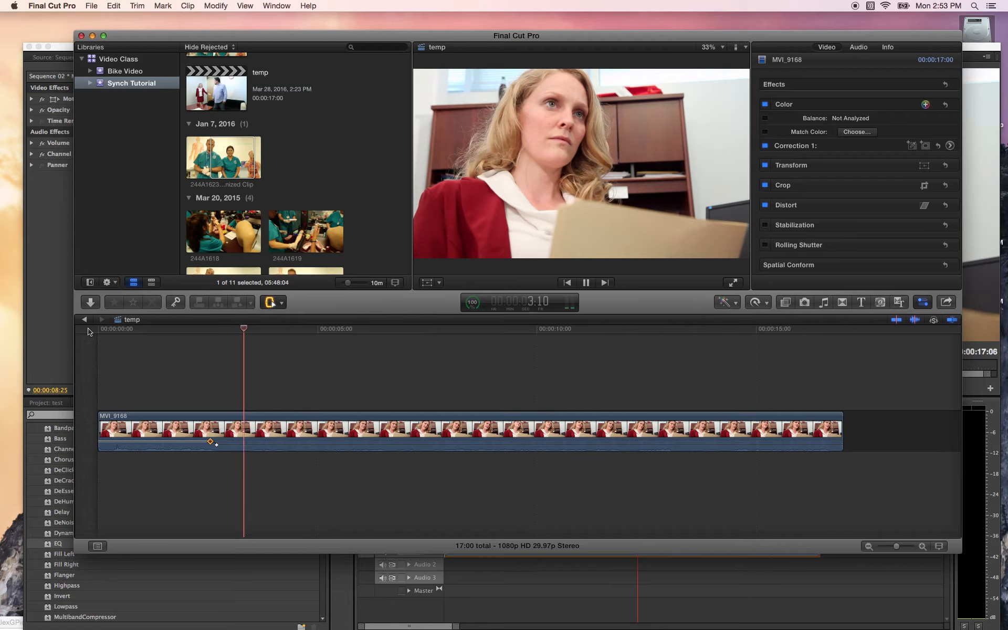
pyautogui.press('space')
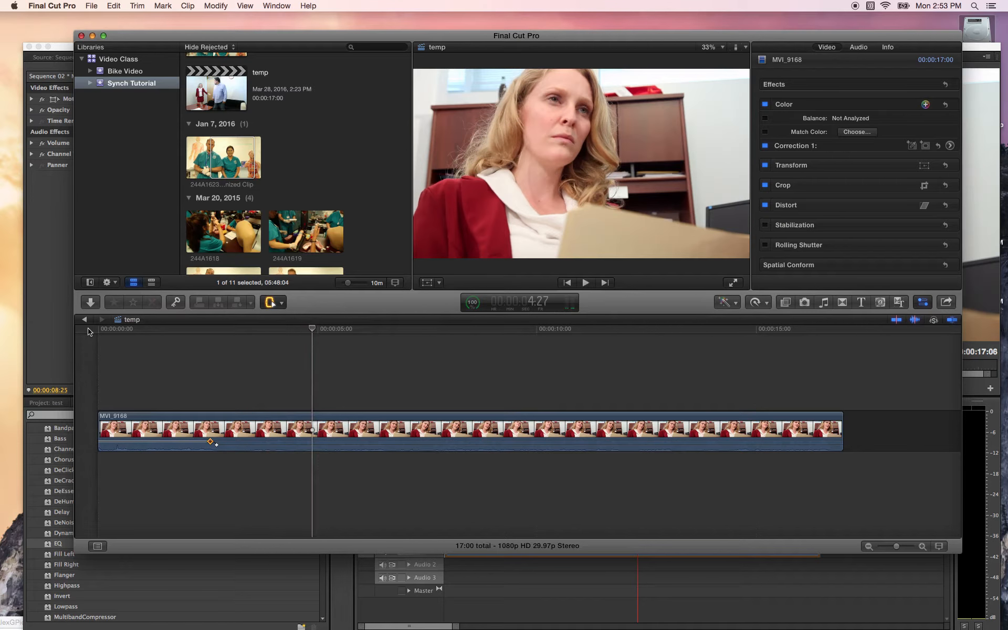
# Move the second volume keyframe slightly later in the clip and readjust its audio level
pyautogui.moveTo(214, 446)
pyautogui.moveTo(214, 446); pyautogui.dragTo(219, 444)
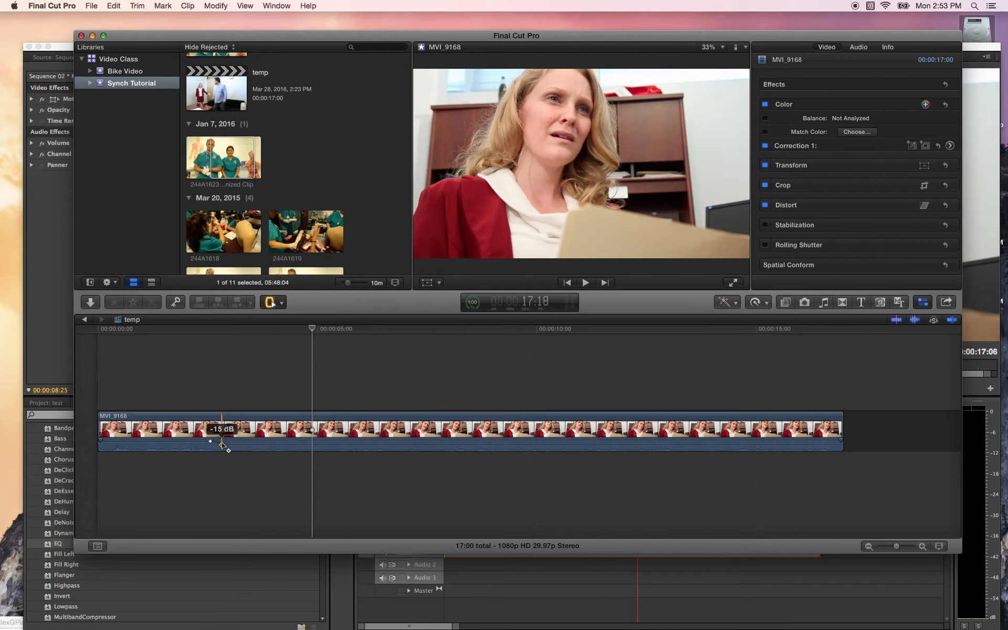
pyautogui.keyDown('alt'); pyautogui.click(223, 445); pyautogui.keyUp('alt')
pyautogui.moveTo(223, 444); pyautogui.dragTo(222, 443)
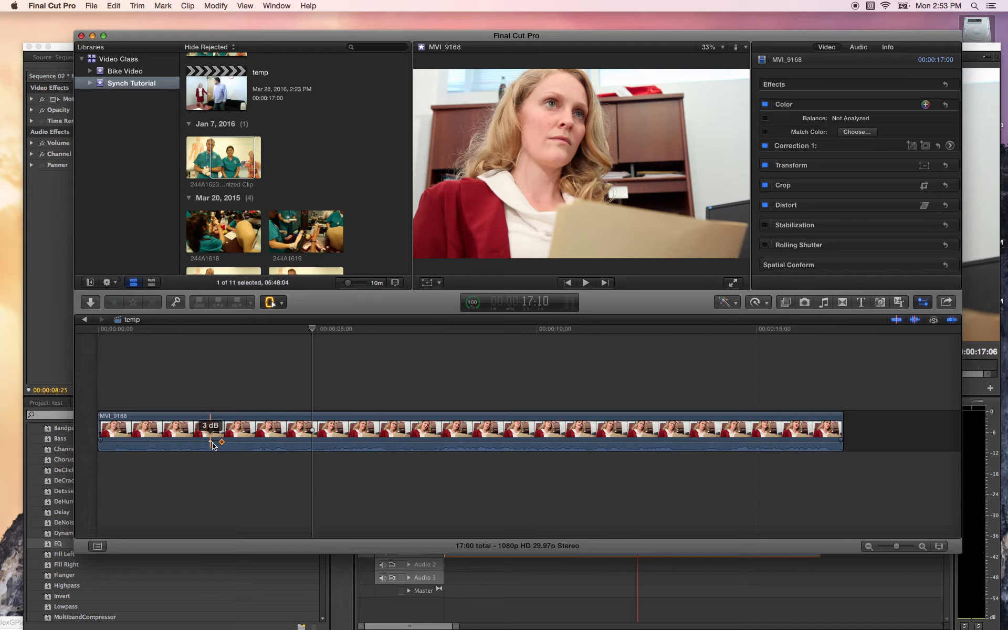
# Add a volume keyframe just before the existing one near the clip's opening and play the clip from the start
pyautogui.keyDown('alt'); pyautogui.click(211, 442); pyautogui.keyUp('alt')
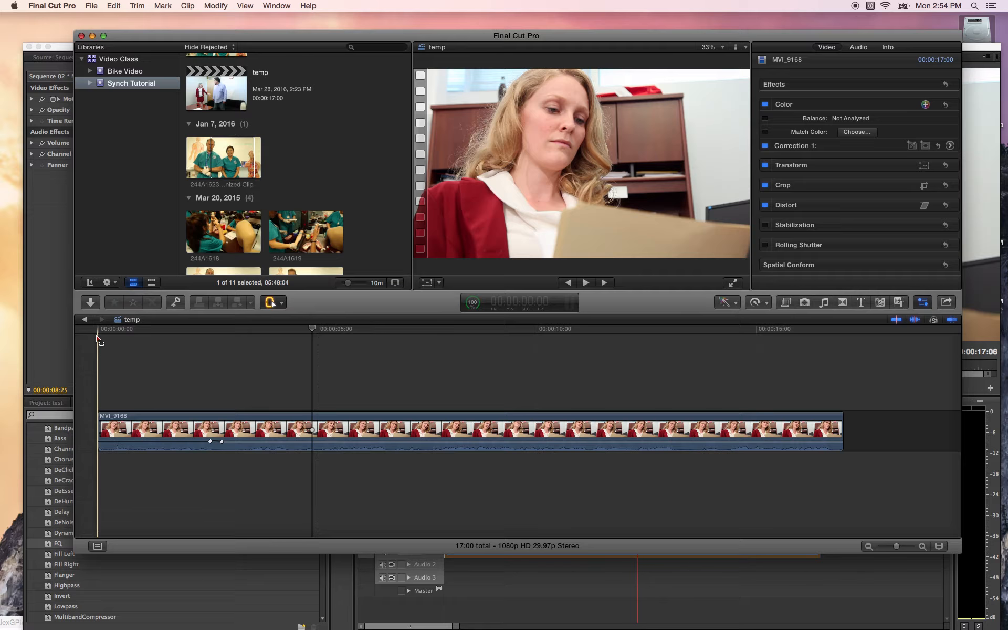
pyautogui.press('space')
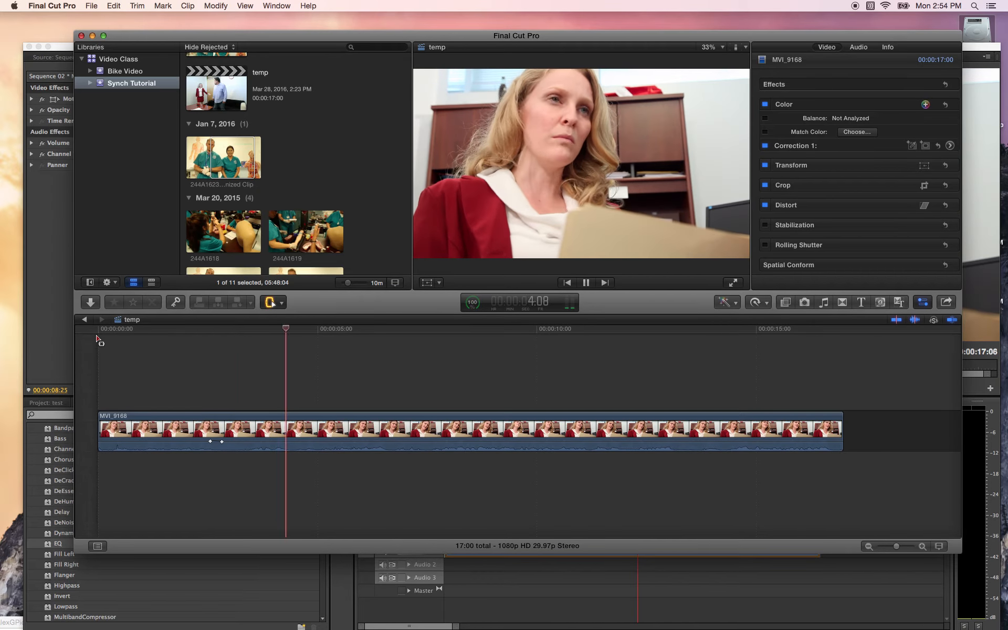
pyautogui.press('space')
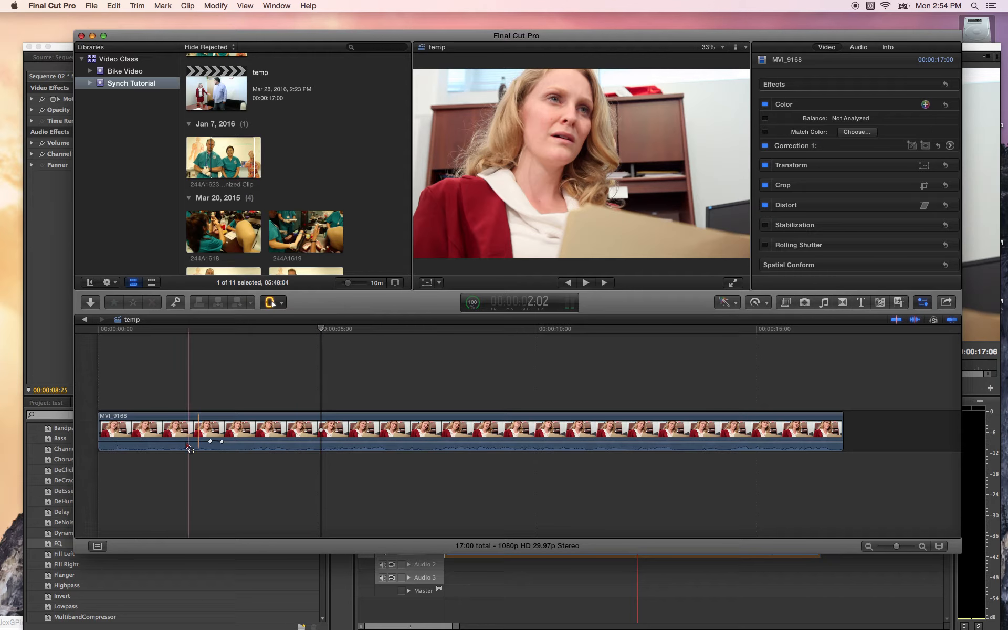
# Raise the audio level of the portion before the first volume keyframe to 6 dB and play the clip from the start
pyautogui.click(185, 442)
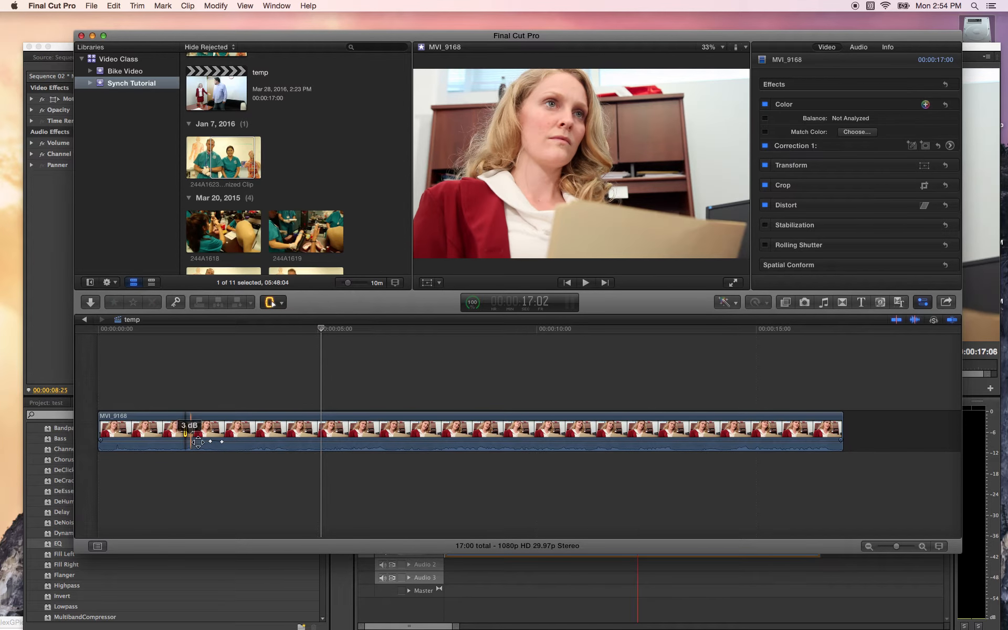
pyautogui.click(210, 442)
pyautogui.moveTo(201, 443); pyautogui.dragTo(200, 441)
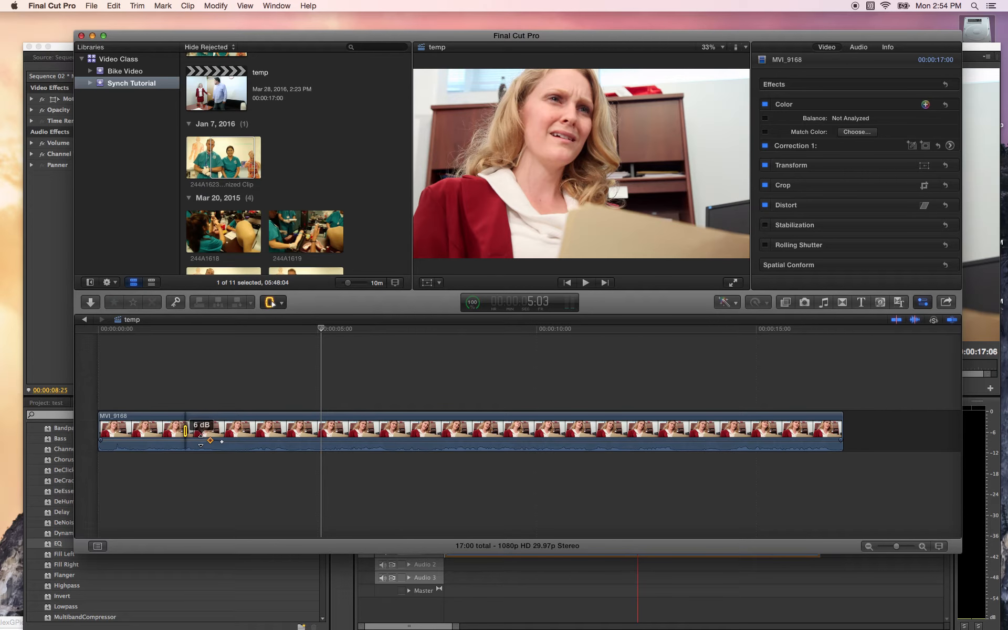
pyautogui.click(128, 349)
pyautogui.click(84, 331)
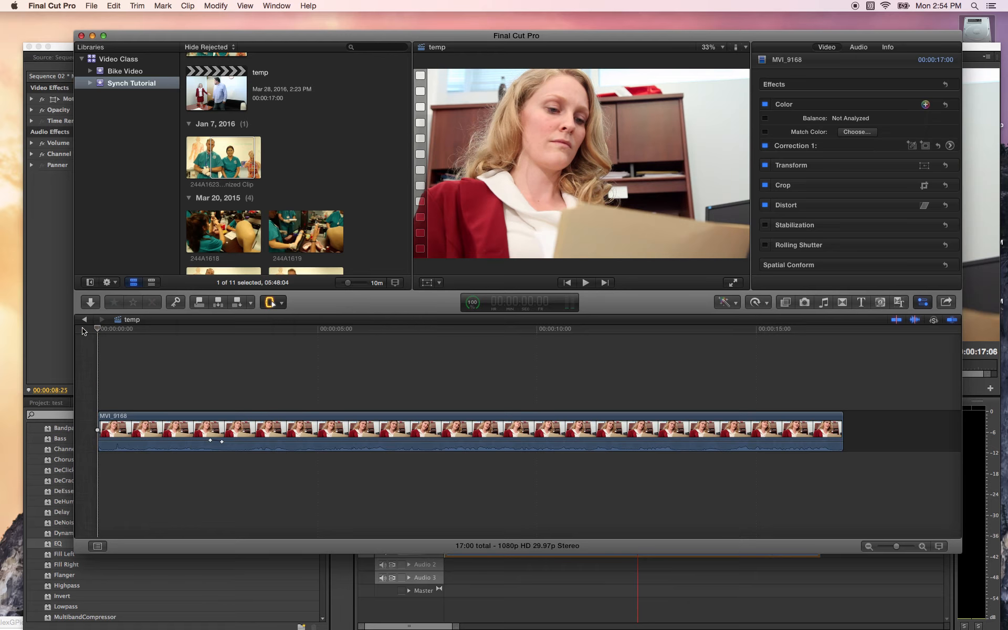
pyautogui.press('space')
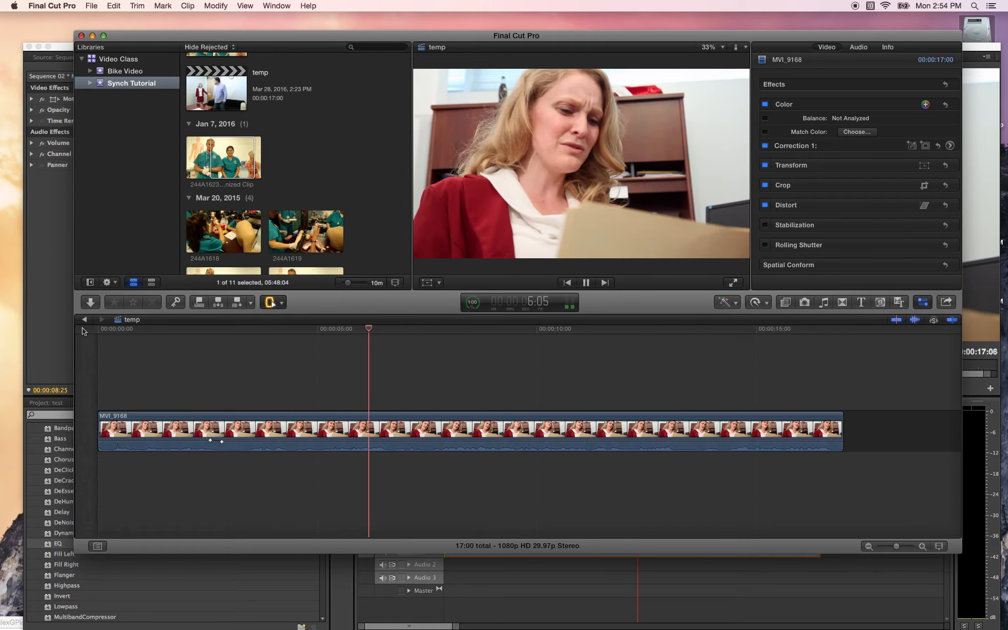
pyautogui.press('space')
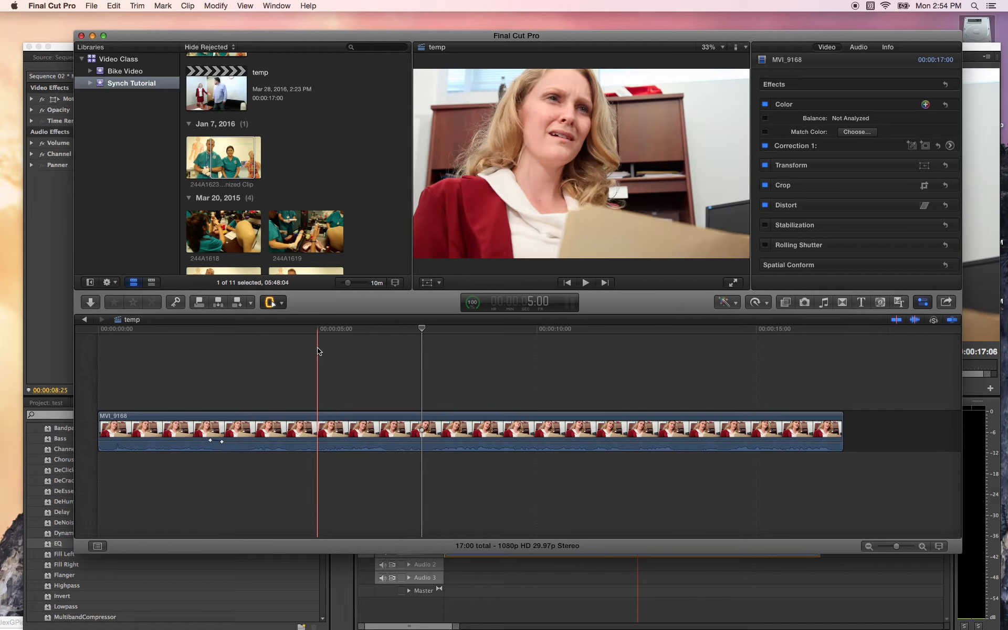
# Select a range of about 01:15 in the middle of the clip with the Range Selection tool
pyautogui.click(271, 302)
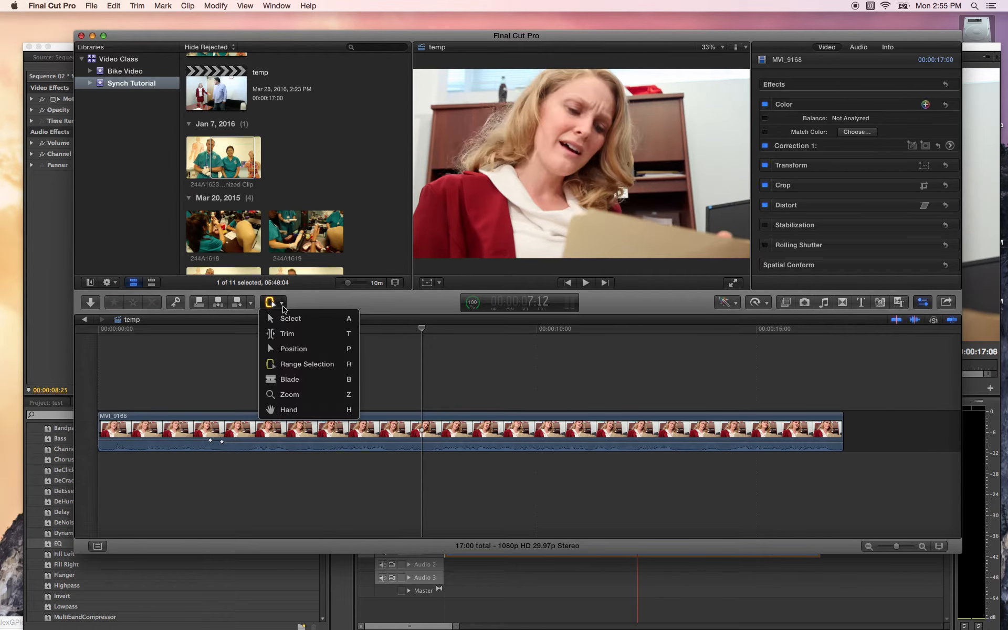
pyautogui.click(289, 364)
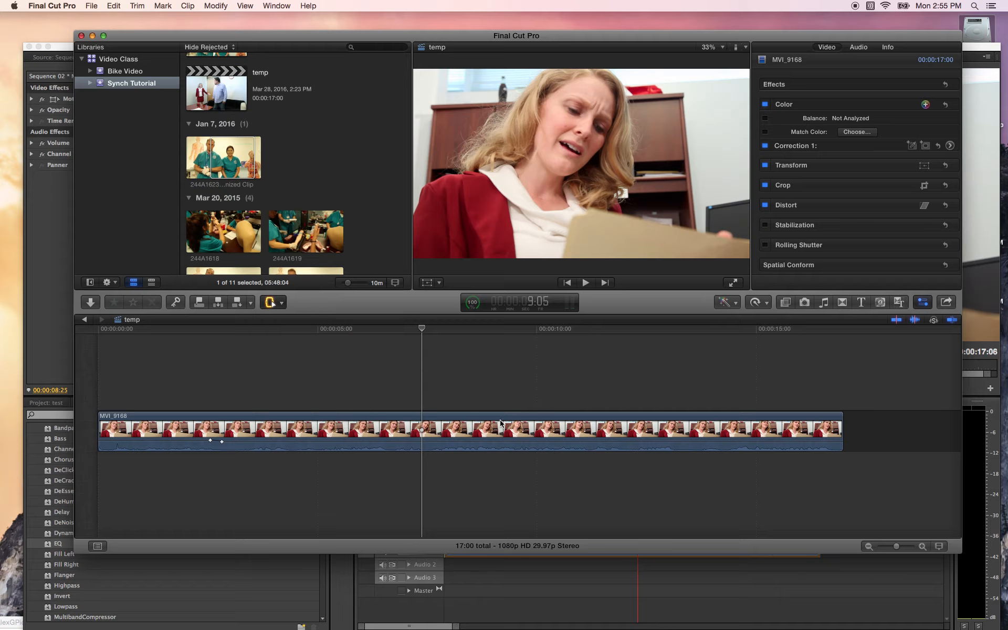
pyautogui.moveTo(466, 427); pyautogui.dragTo(530, 434)
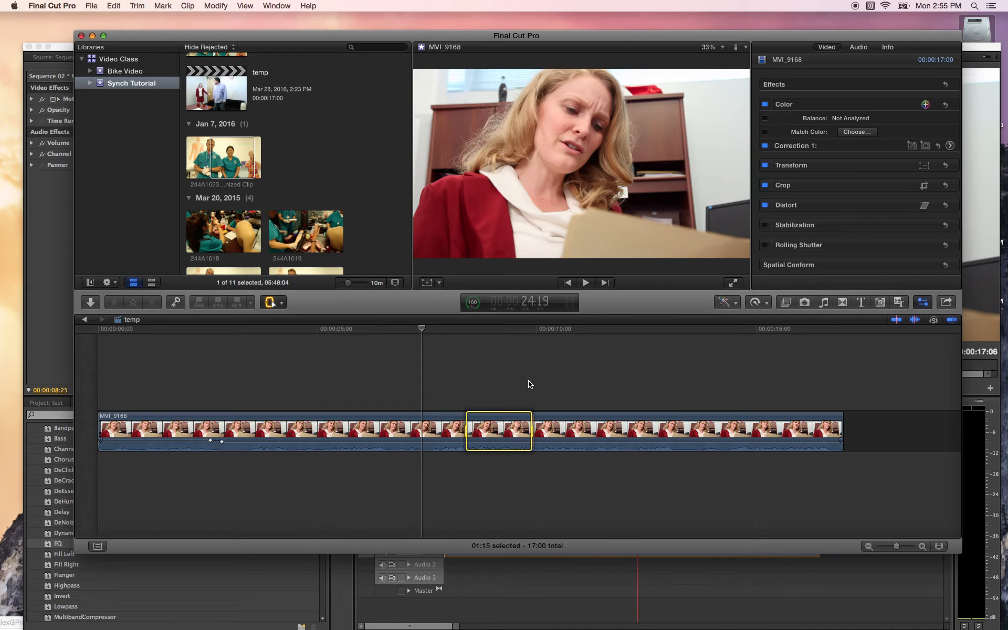
# Clear the range selection and play the clip from about 9:05
pyautogui.click(500, 383)
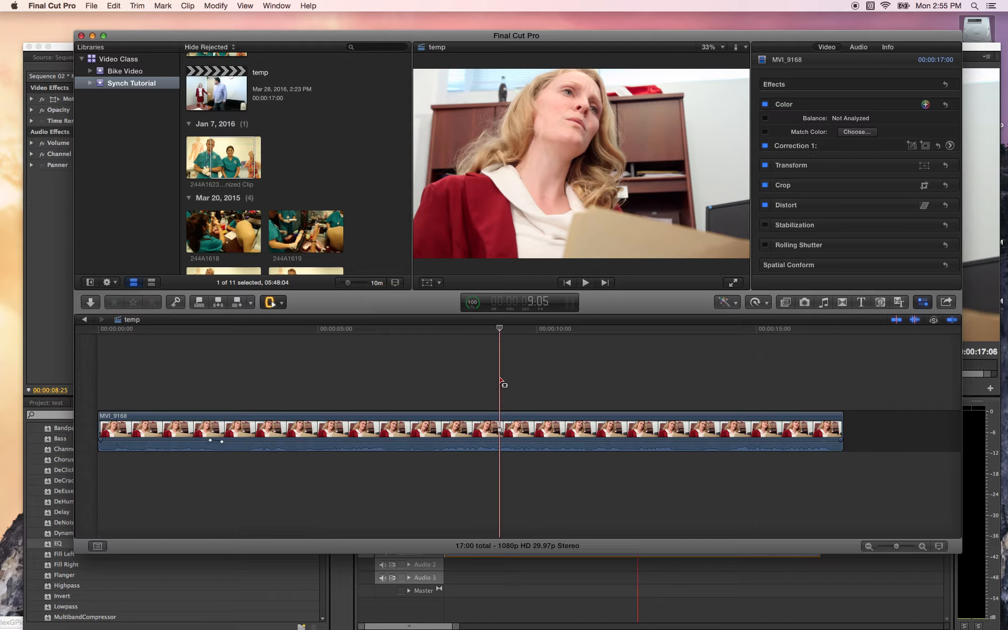
pyautogui.press('space')
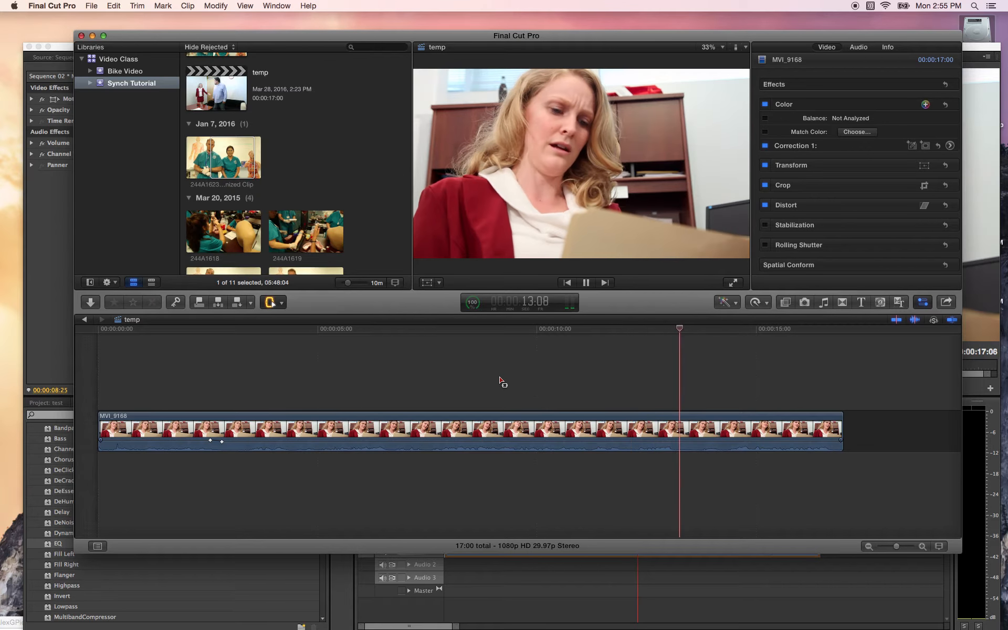
pyautogui.press('space')
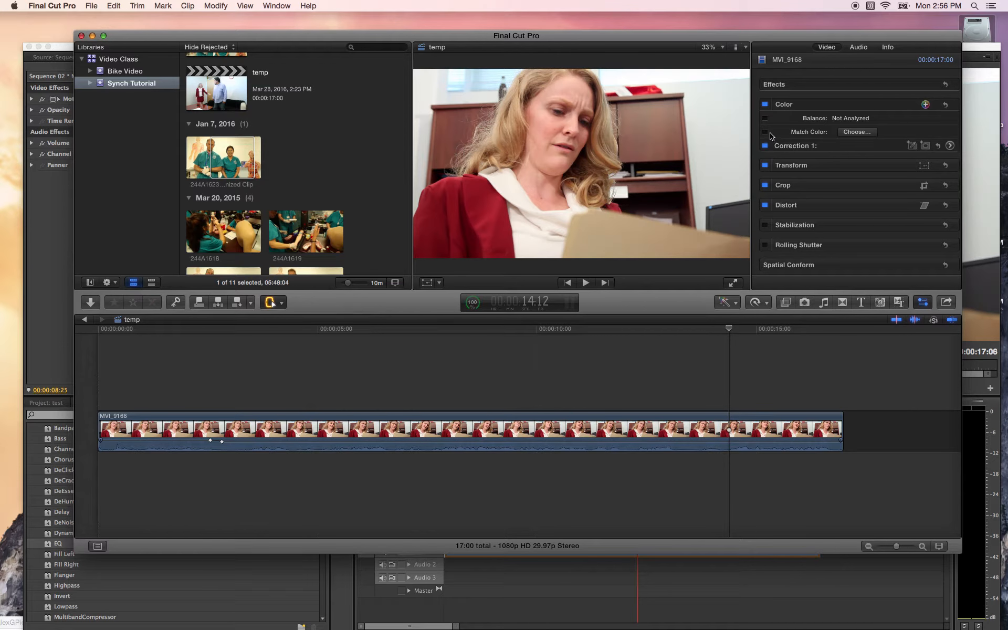
# Select the whole MVI_9168 clip and switch its audio equalization to Flat and back to Hum Reduction
pyautogui.click(630, 420)
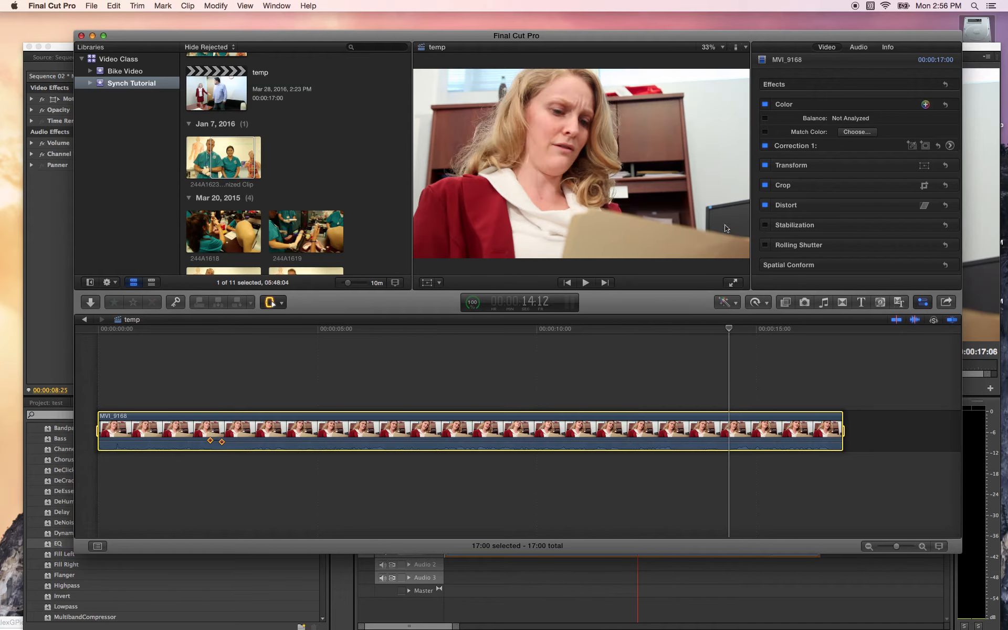
pyautogui.click(858, 48)
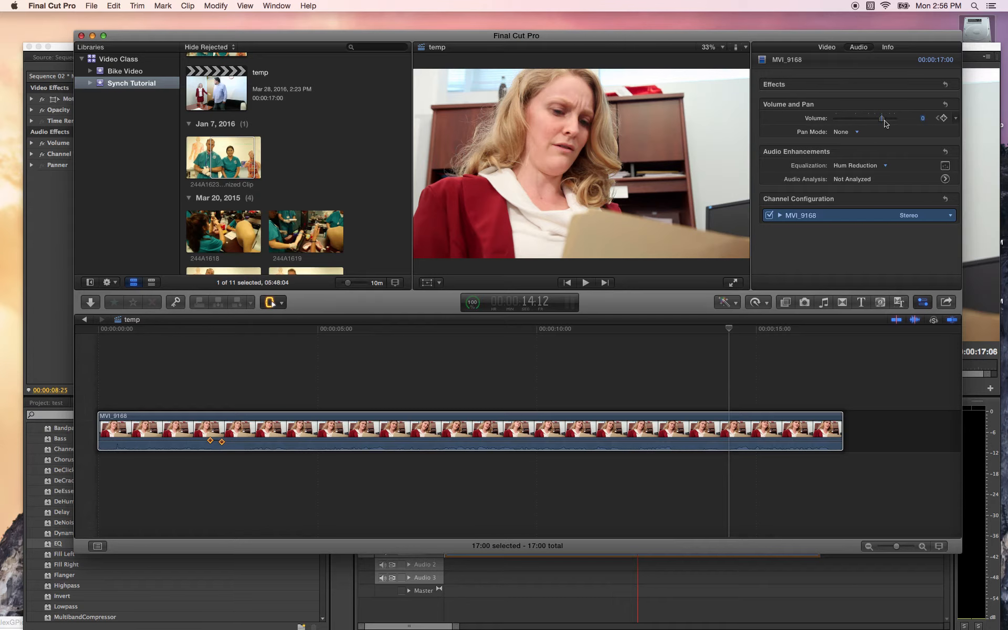
pyautogui.click(738, 447)
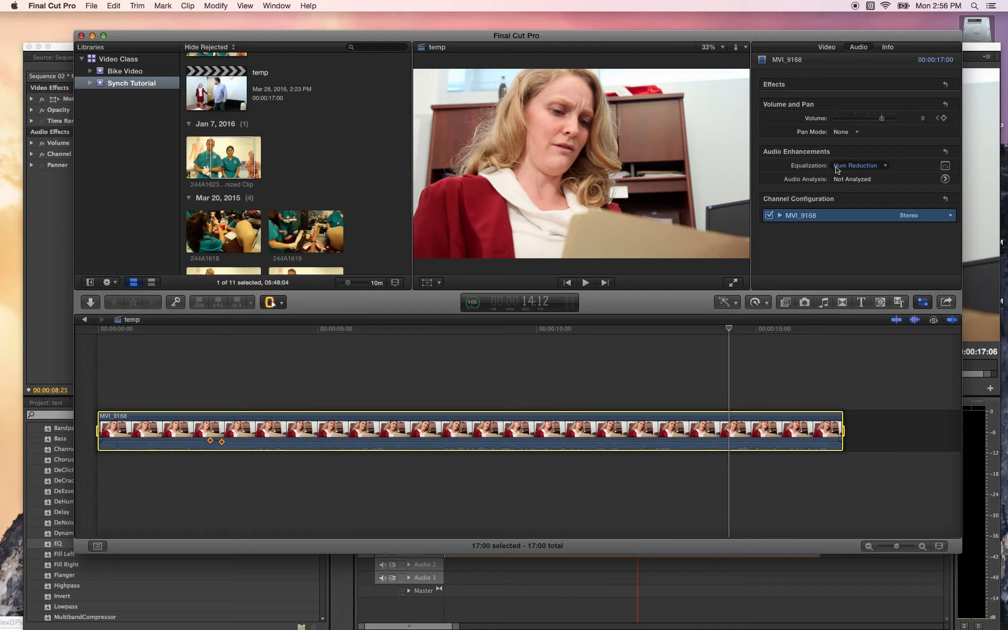
pyautogui.click(882, 167)
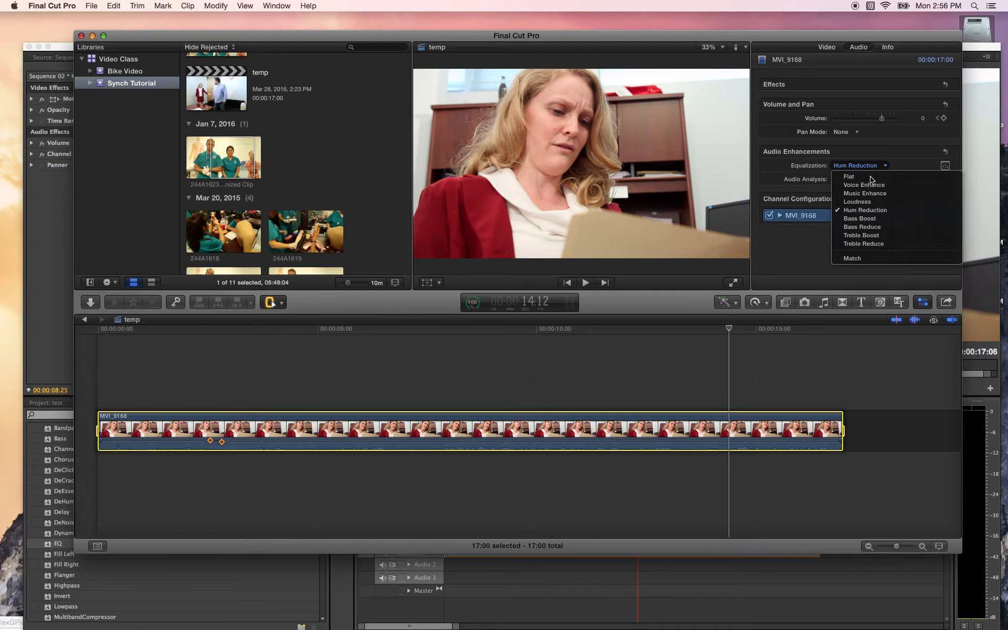
pyautogui.click(871, 177)
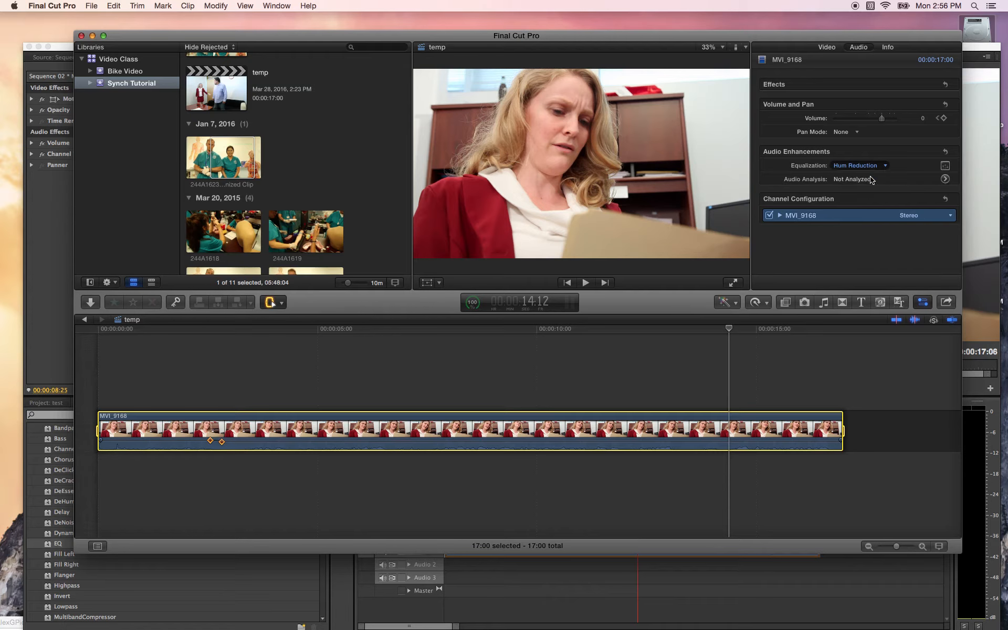
pyautogui.click(835, 166)
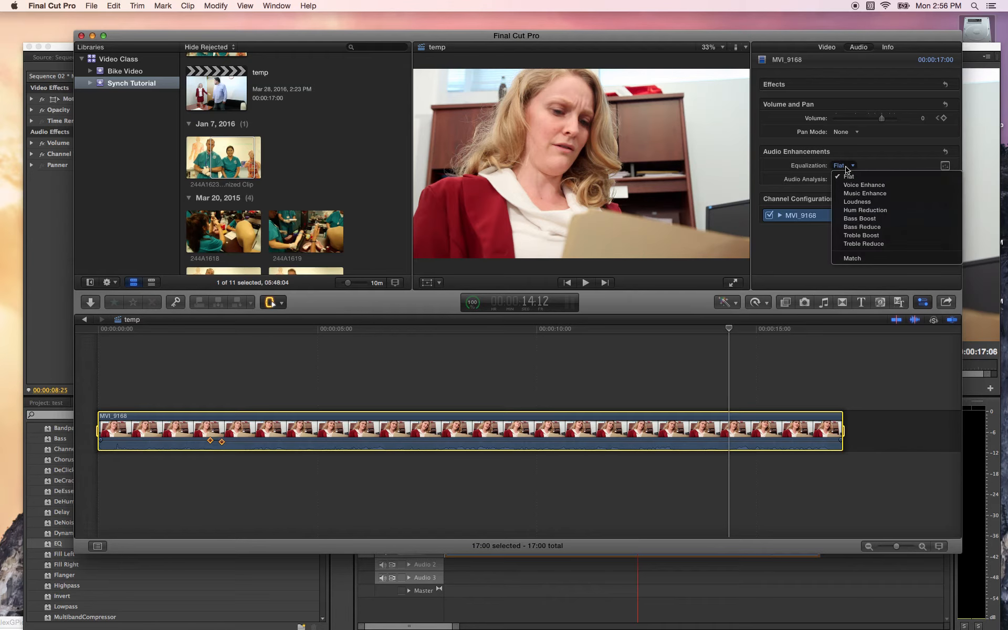
pyautogui.click(877, 211)
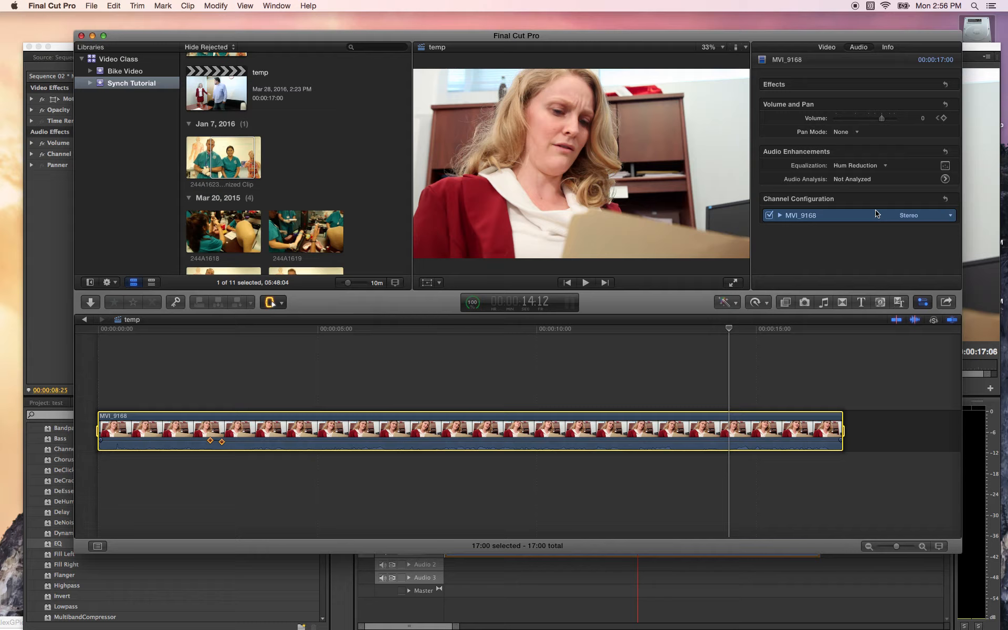
# Open the clip's Graphic Equalizer and move the application and terminal windows aside to uncover the desktop
pyautogui.click(945, 166)
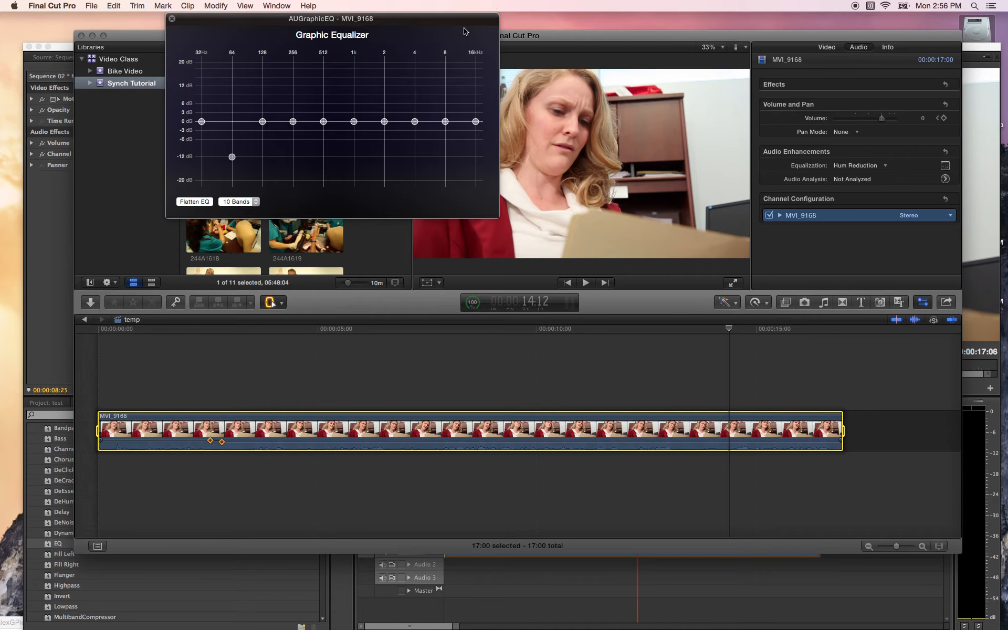
pyautogui.moveTo(451, 22); pyautogui.dragTo(450, 42)
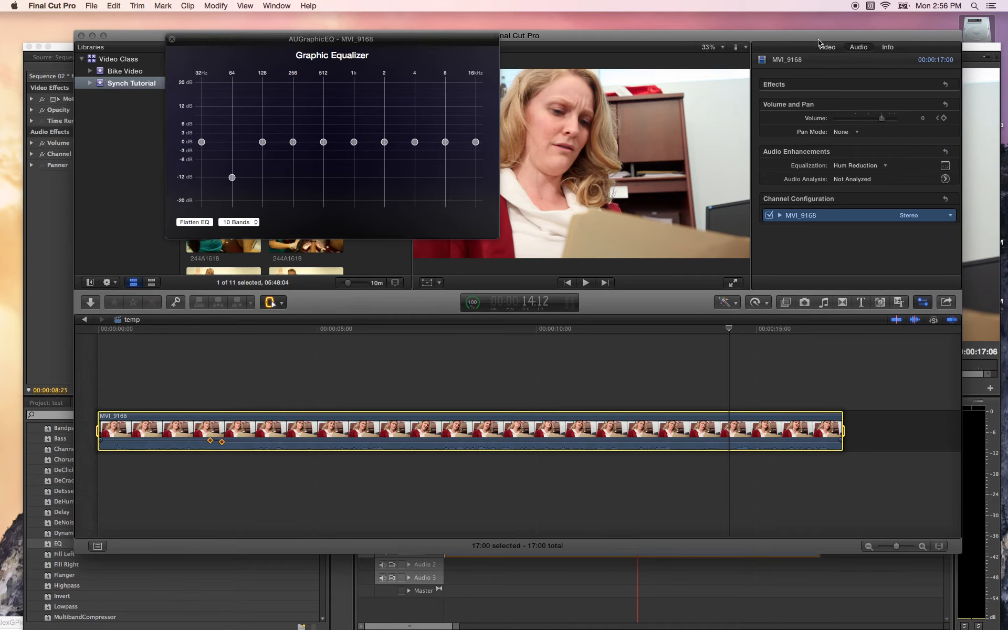
pyautogui.moveTo(819, 39); pyautogui.dragTo(676, 401)
pyautogui.moveTo(803, 53); pyautogui.dragTo(663, 435)
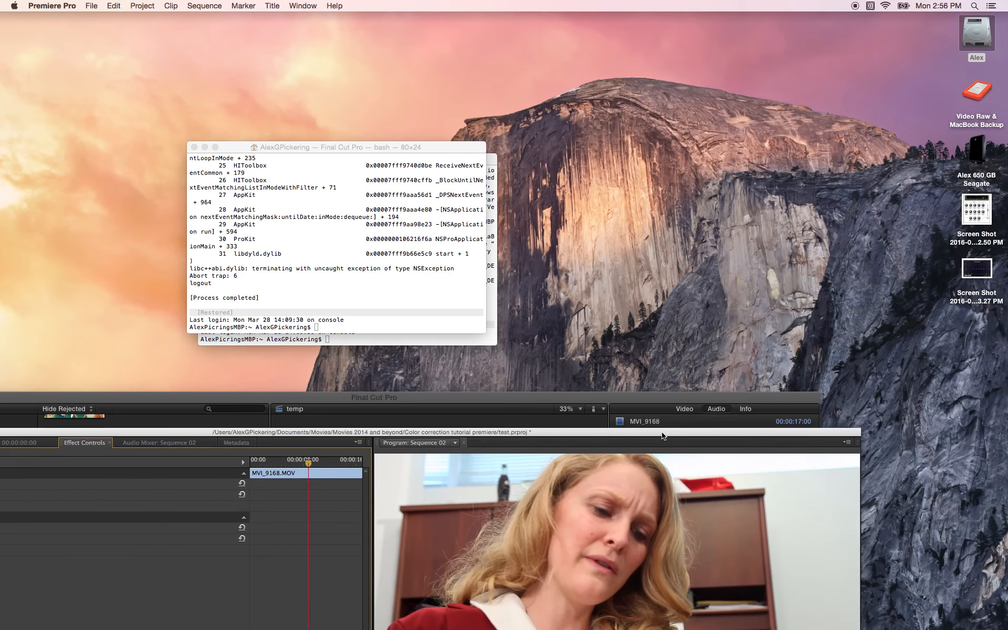
pyautogui.moveTo(320, 151); pyautogui.dragTo(18, 553)
pyautogui.moveTo(296, 161); pyautogui.dragTo(3, 578)
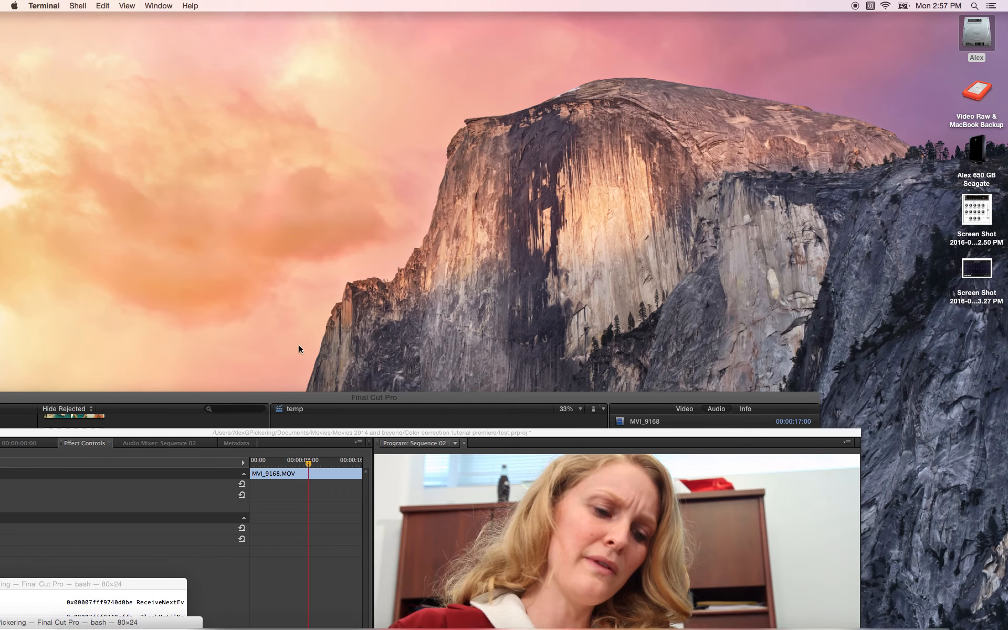
# Open the 2.23.27 PM equalizer screenshot from the desktop and place it beside the clip's Graphic Equalizer in Final Cut Pro
pyautogui.doubleClick(988, 270)
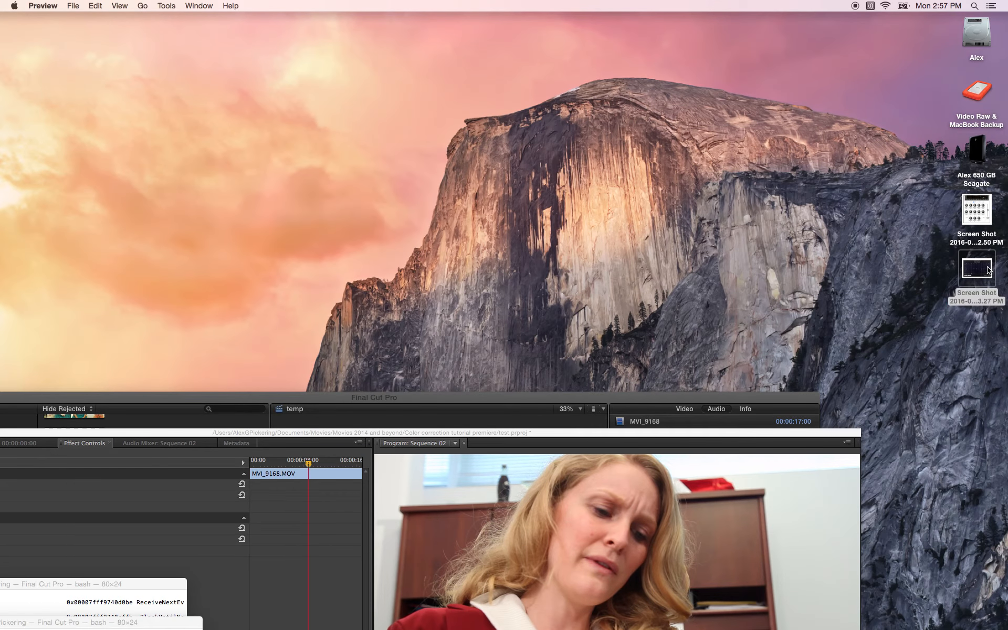
pyautogui.moveTo(205, 26); pyautogui.dragTo(669, 53)
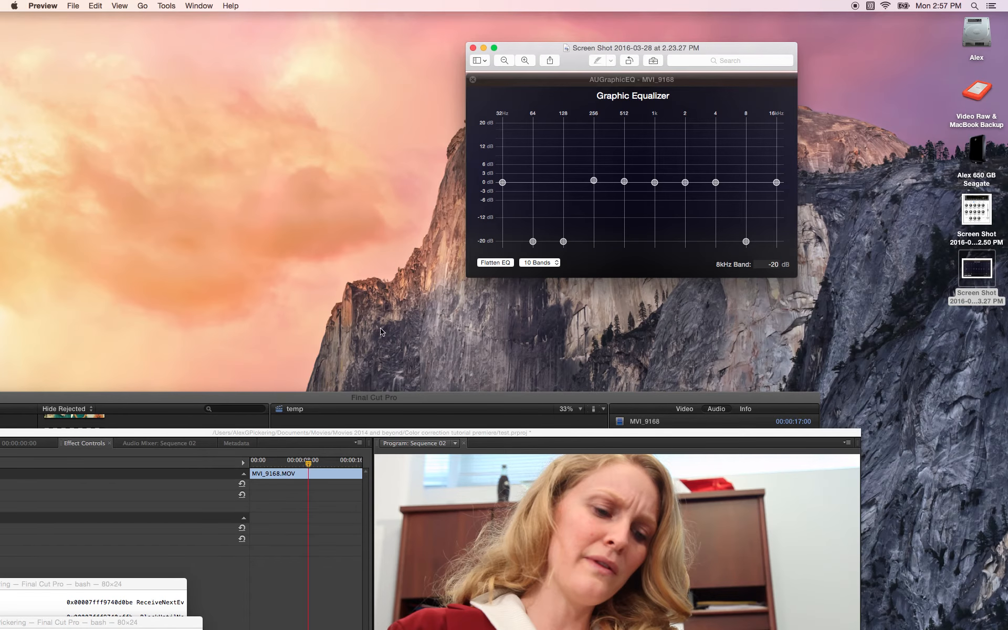
pyautogui.moveTo(370, 399); pyautogui.dragTo(538, 308)
pyautogui.moveTo(403, 44); pyautogui.dragTo(368, 69)
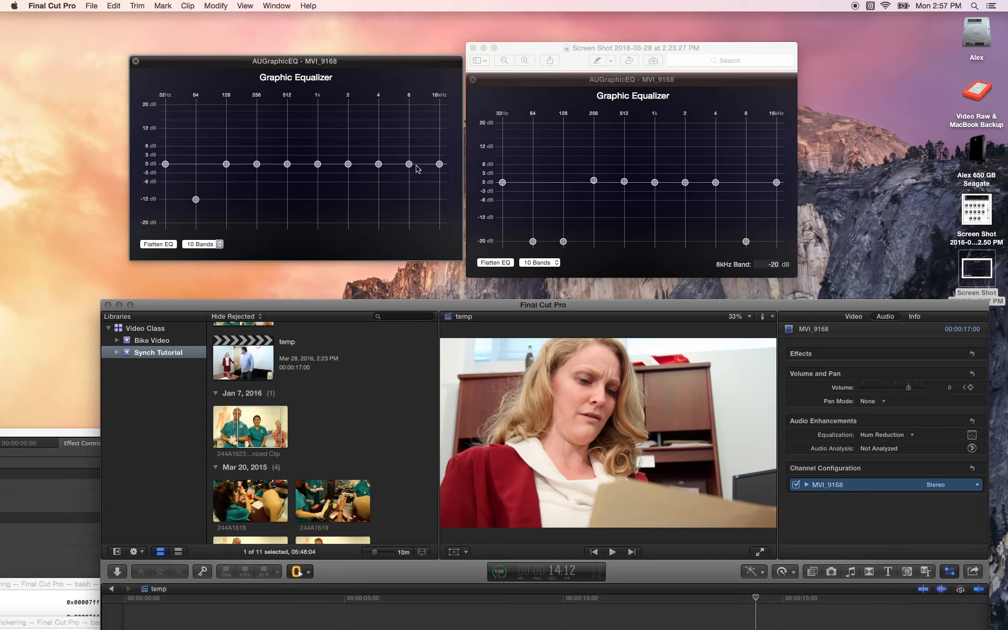
# Set the 64 Hz, 128 Hz and 8 kHz equalizer bands to -20 dB and the 256 Hz band to 1.9 dB
pyautogui.moveTo(409, 164); pyautogui.dragTo(410, 236)
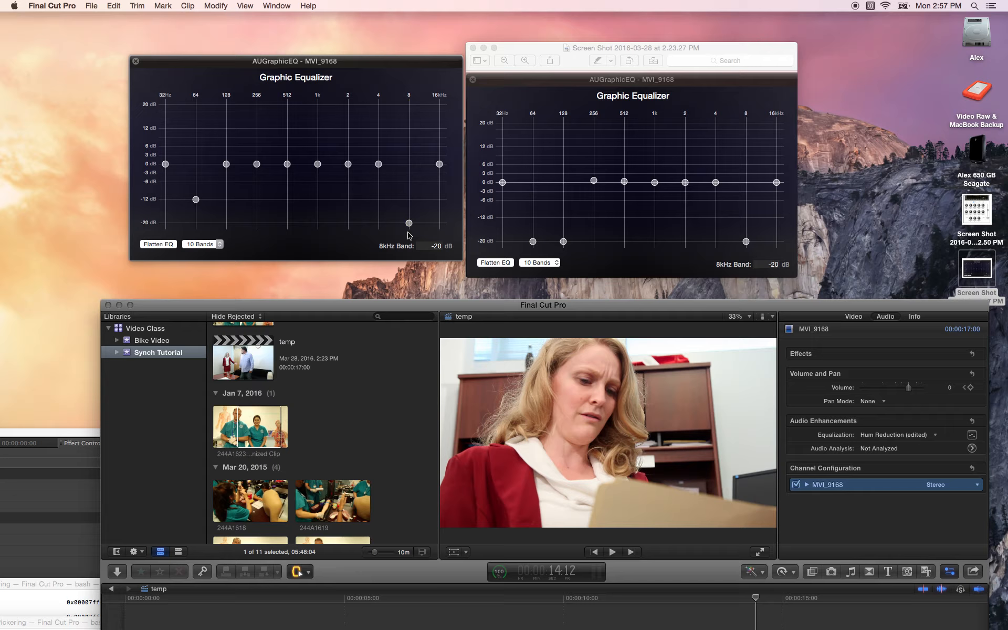
pyautogui.moveTo(227, 165); pyautogui.dragTo(196, 224)
pyautogui.click(257, 158)
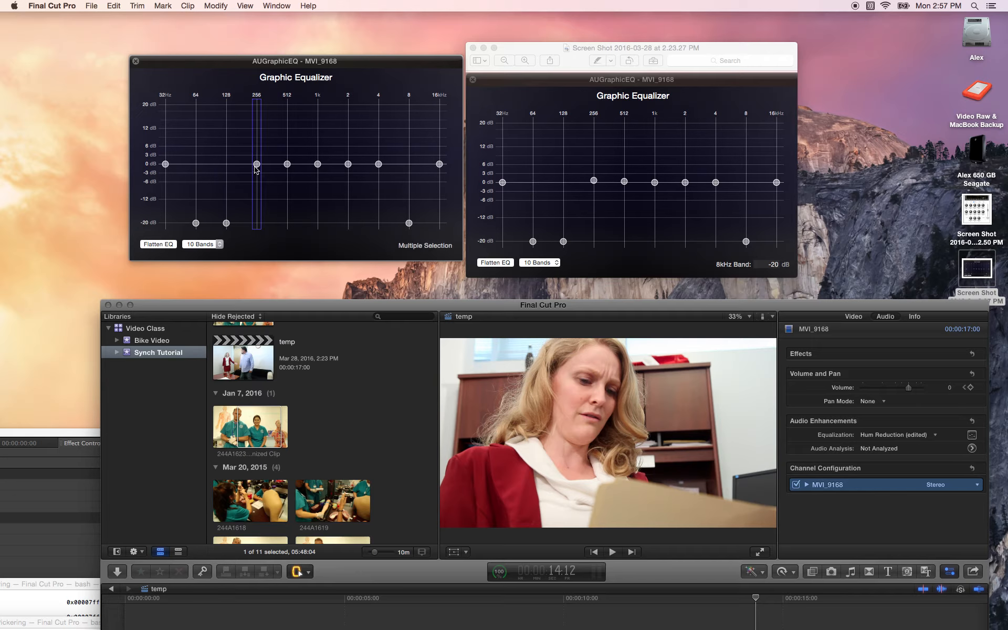
pyautogui.moveTo(258, 166); pyautogui.dragTo(258, 160)
# Move the main editing window back up and close the Graphic Equalizer
pyautogui.moveTo(350, 306); pyautogui.dragTo(330, 35)
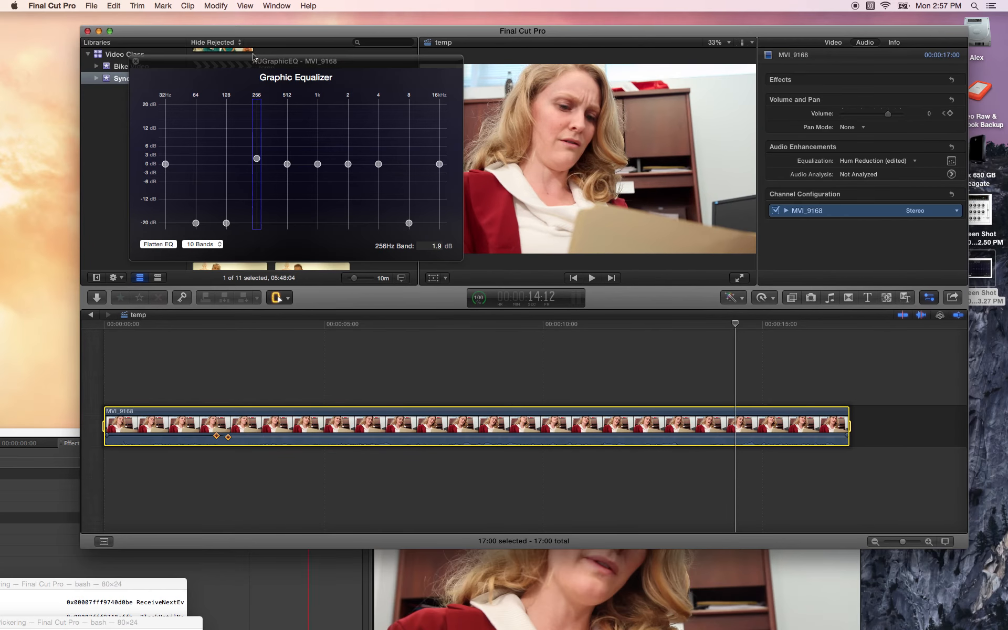
pyautogui.click(135, 63)
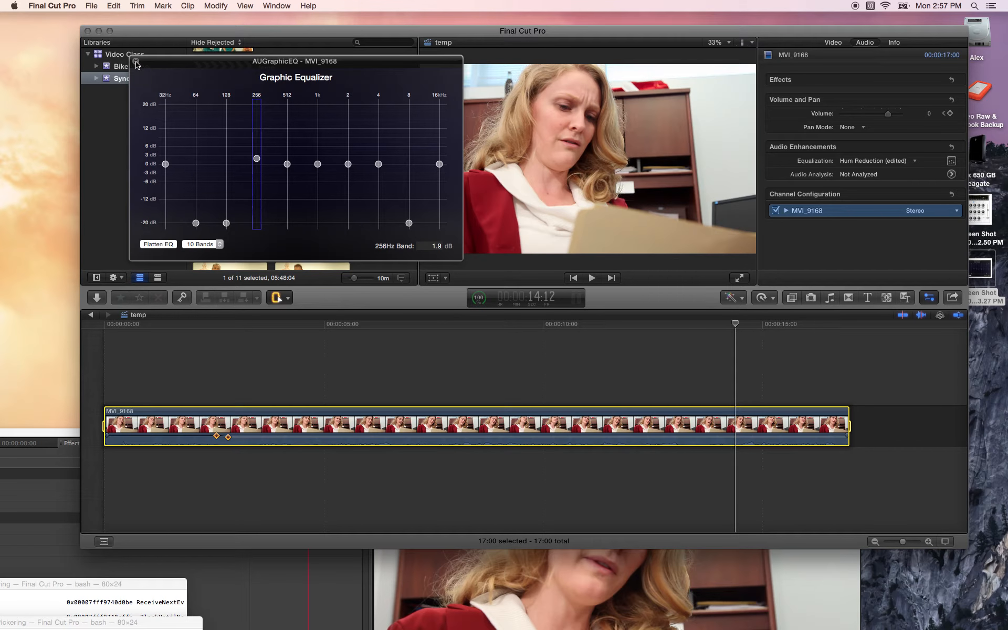
pyautogui.moveTo(153, 66); pyautogui.dragTo(240, 30)
pyautogui.click(200, 28)
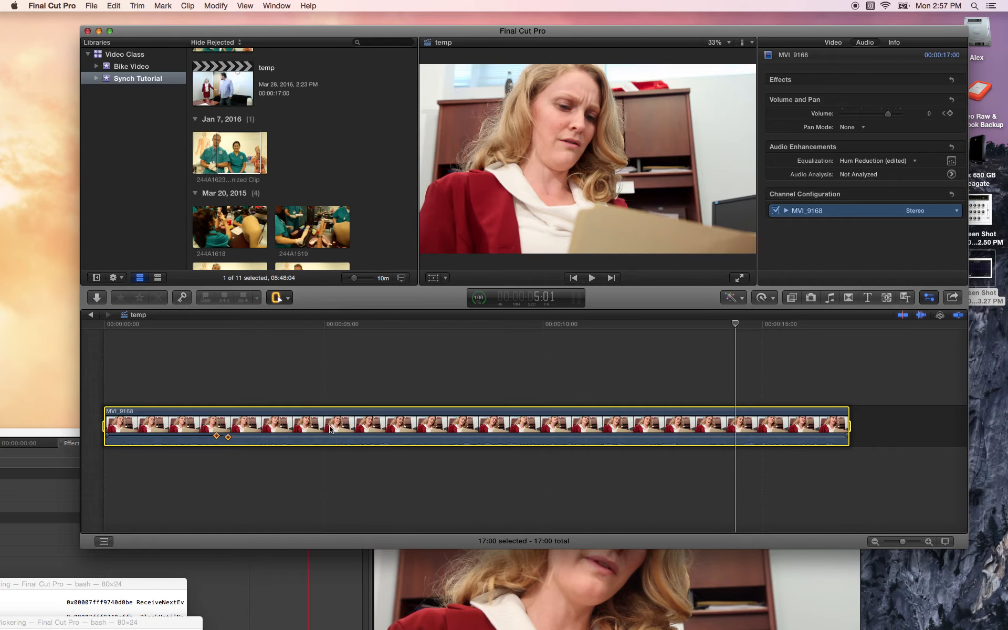
# Play the clip from about 6:24 to check the equalized audio
pyautogui.click(403, 324)
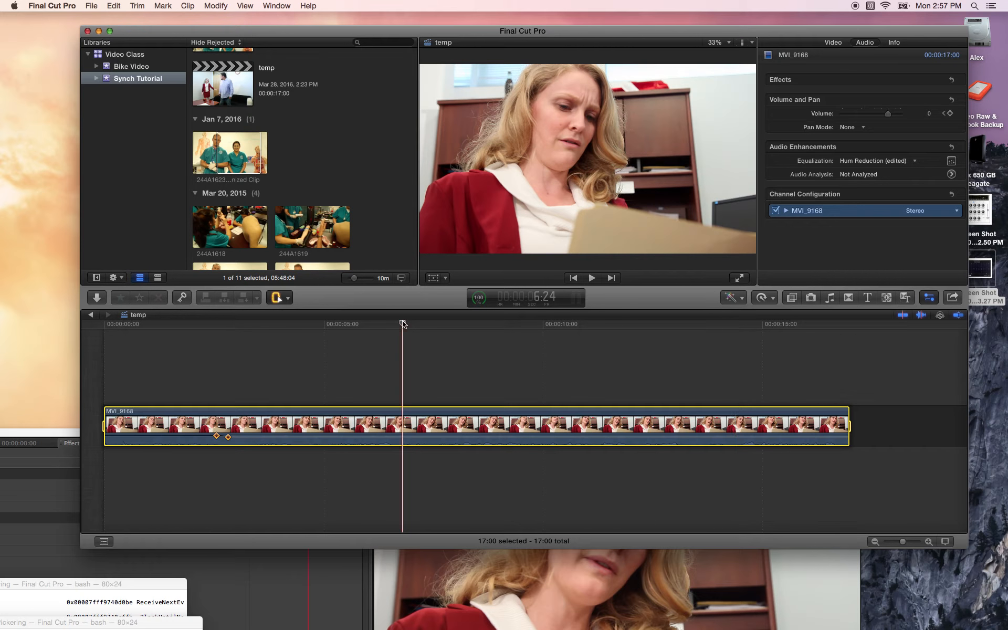
pyautogui.press('space')
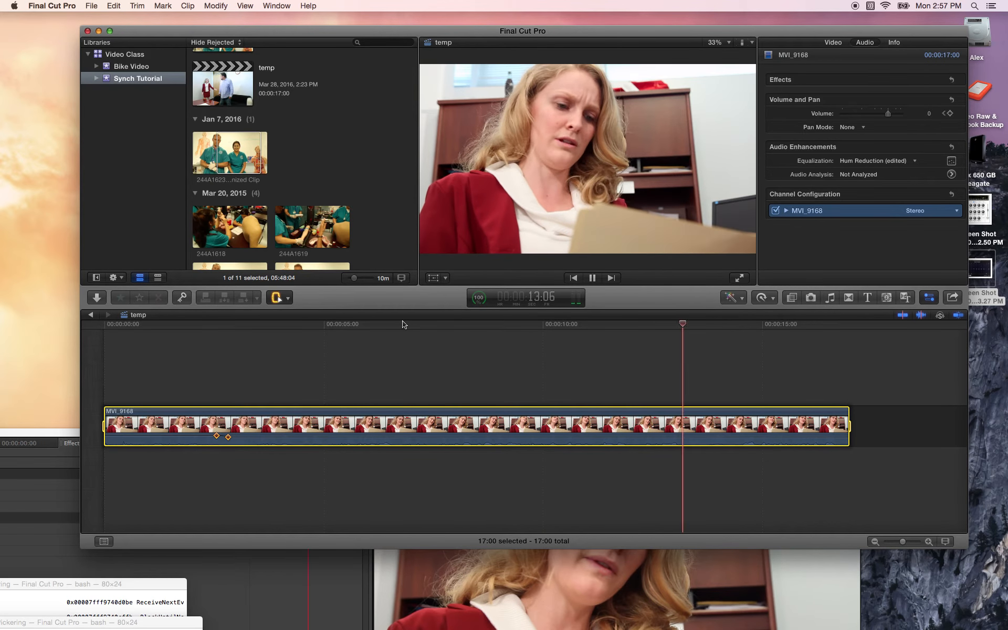
# Review the Graphic Equalizer bands of MVI_9168, close the equalizer and replay the clip from about 12:13
pyautogui.press('space')
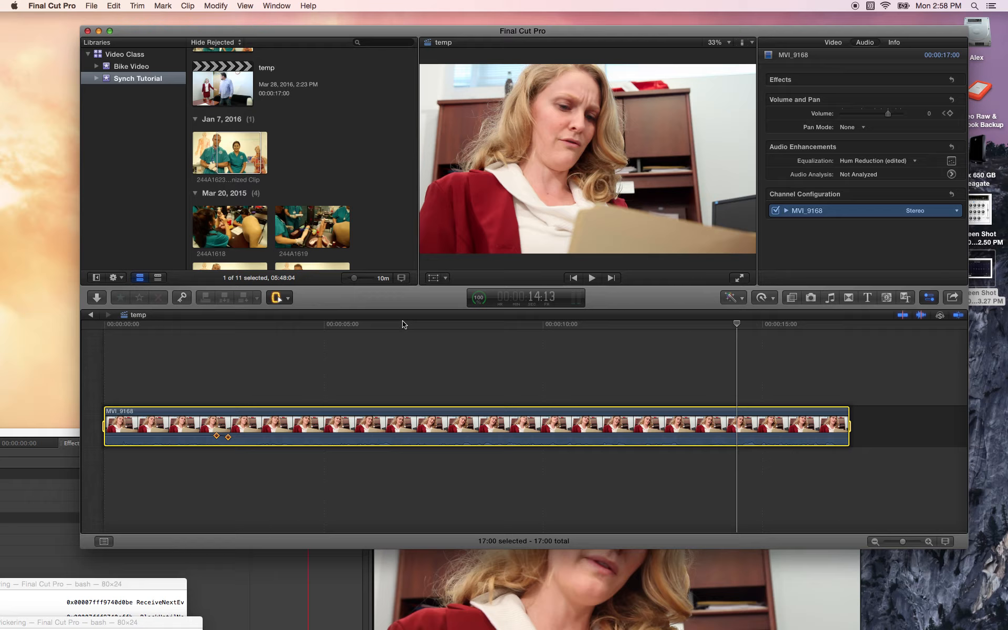
pyautogui.click(951, 161)
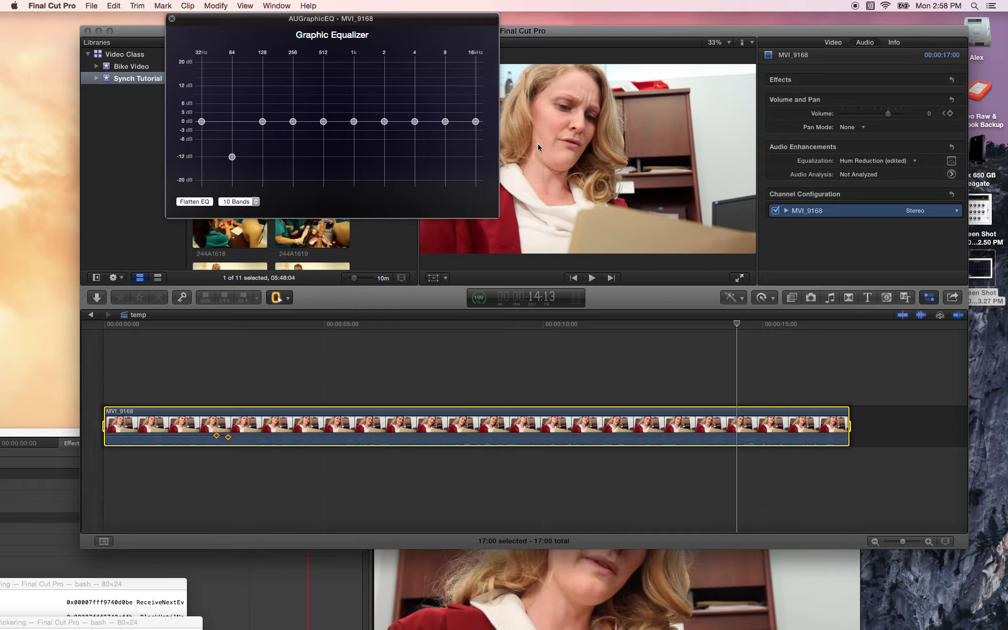
pyautogui.moveTo(381, 22); pyautogui.dragTo(392, 47)
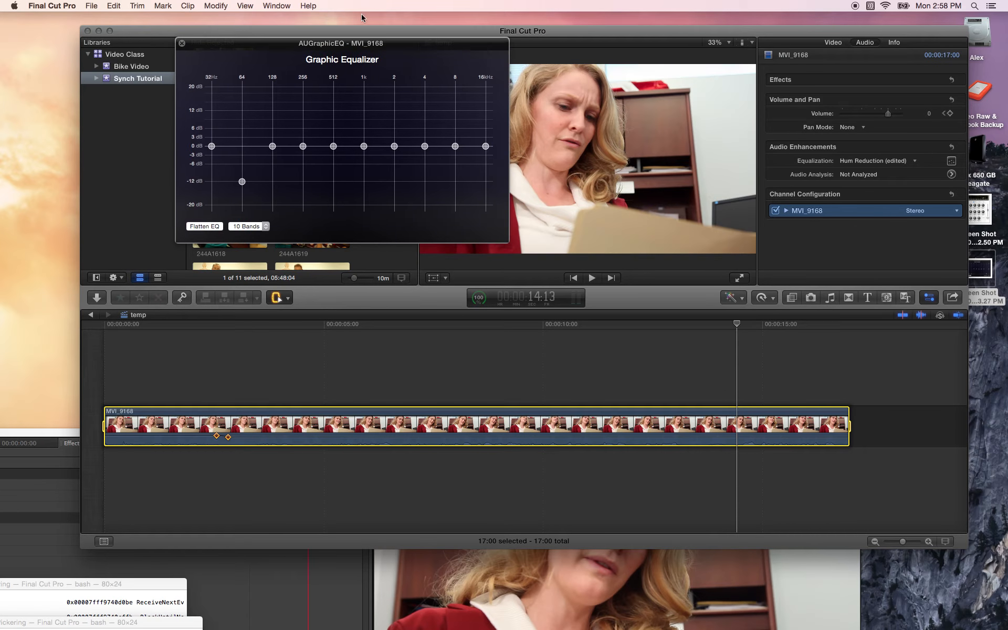
pyautogui.click(182, 44)
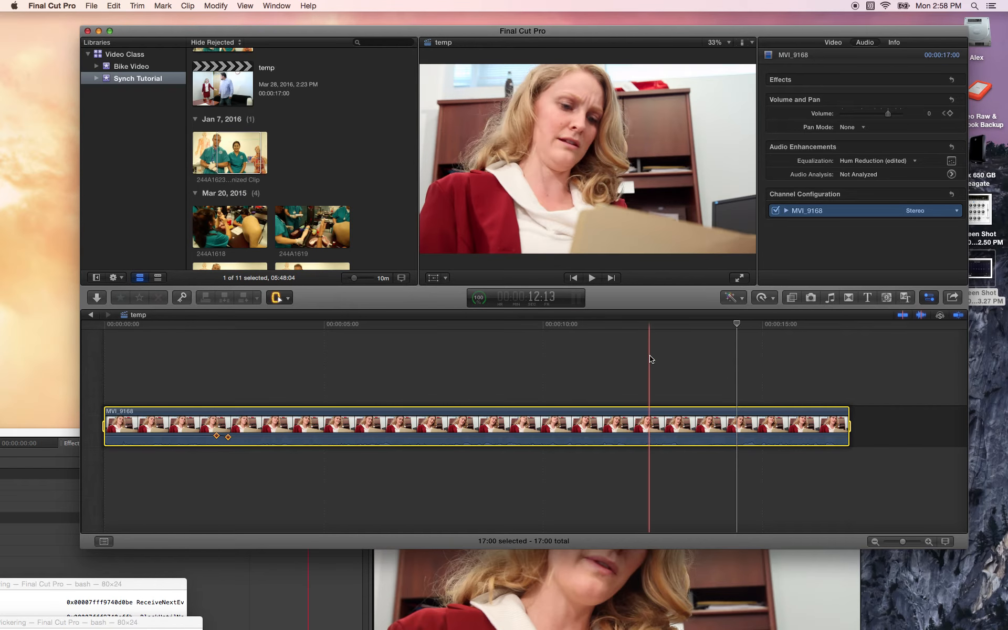
pyautogui.press('space')
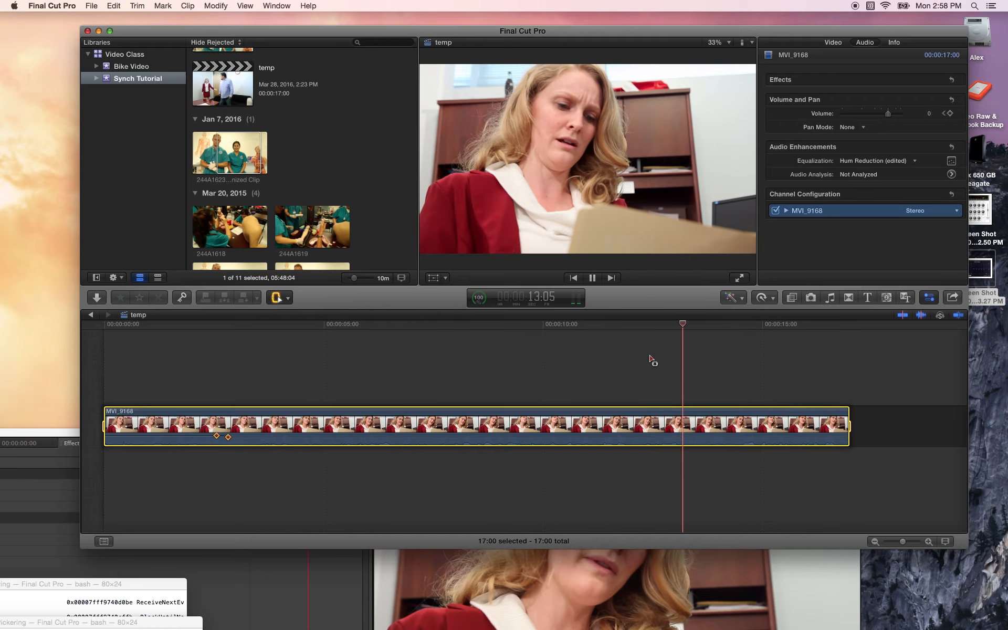
# Set the 8 kHz, 128 Hz and 64 Hz equalizer bands to about -20 dB and the 256 Hz band to 1.6 dB, then close the equalizer
pyautogui.click(951, 161)
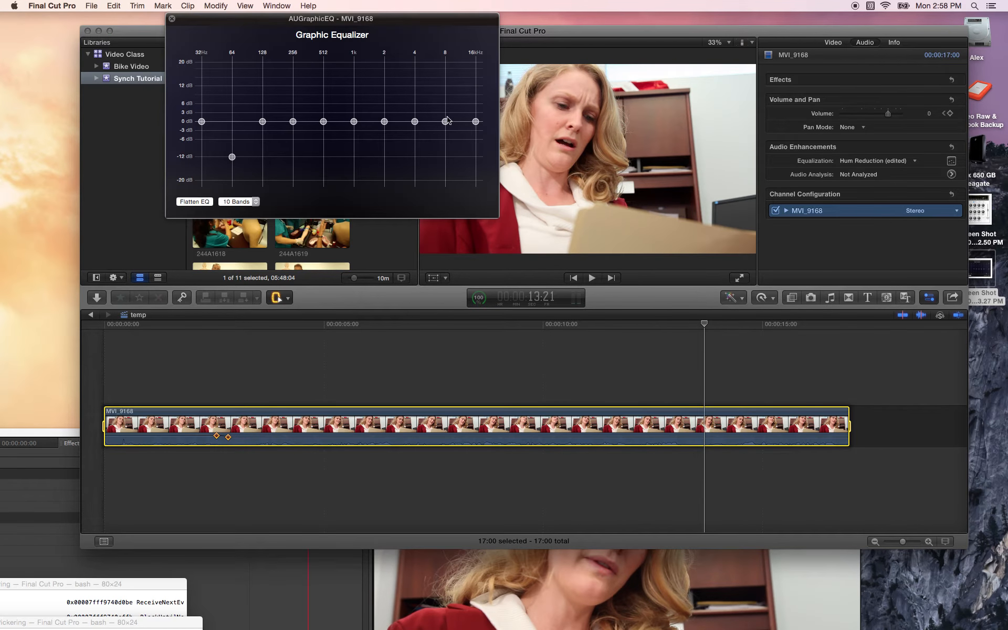
pyautogui.moveTo(445, 121); pyautogui.dragTo(437, 213)
pyautogui.moveTo(263, 121); pyautogui.dragTo(264, 210)
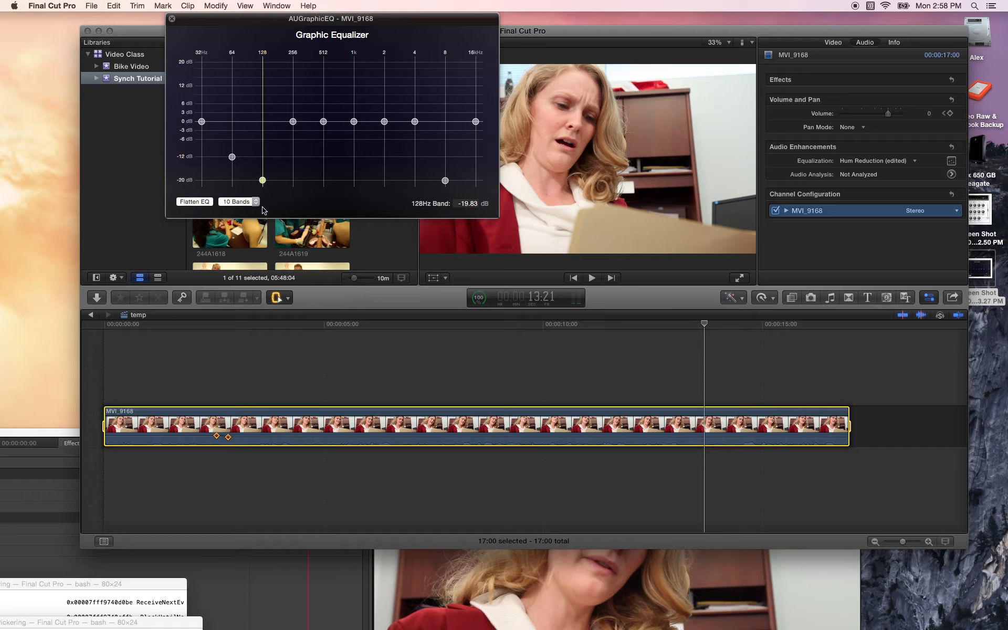
pyautogui.moveTo(232, 157); pyautogui.dragTo(233, 181)
pyautogui.moveTo(294, 122); pyautogui.dragTo(293, 116)
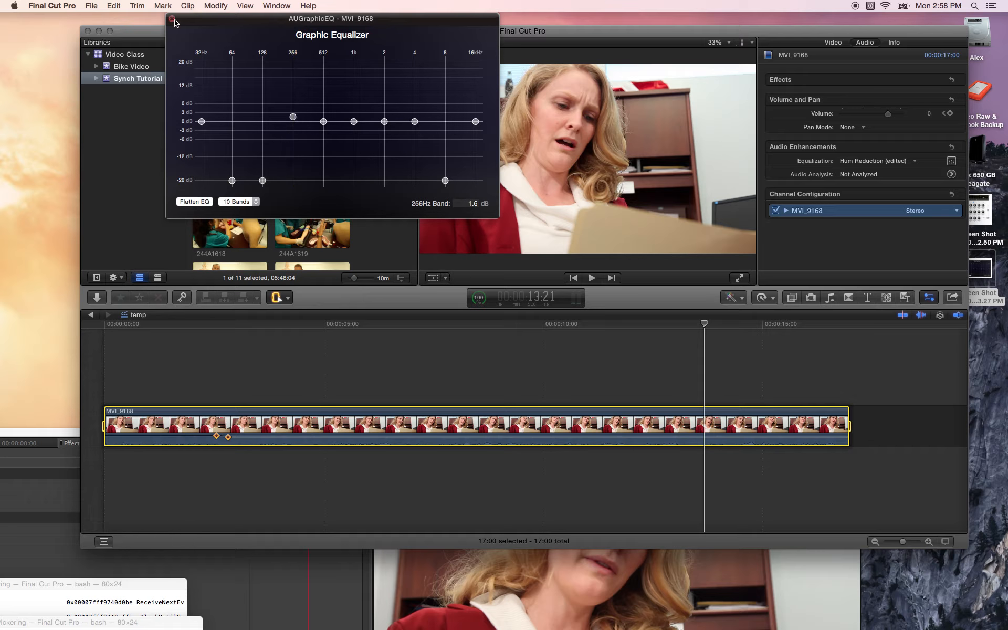
pyautogui.click(172, 19)
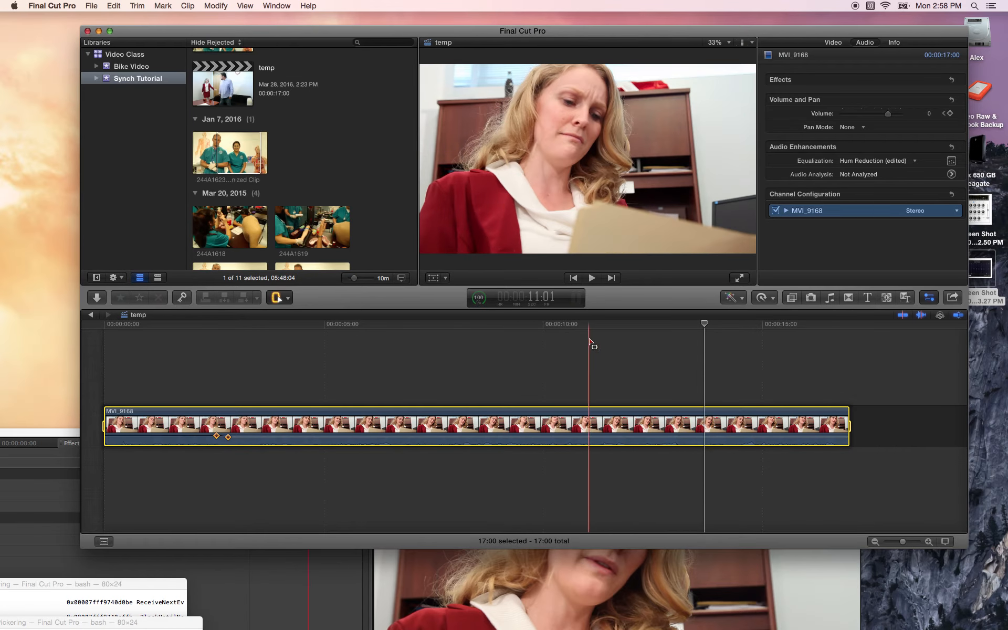
# Play MVI_9168 from about 11:01 to check its audio, then place the playhead at 10:08
pyautogui.press('space')
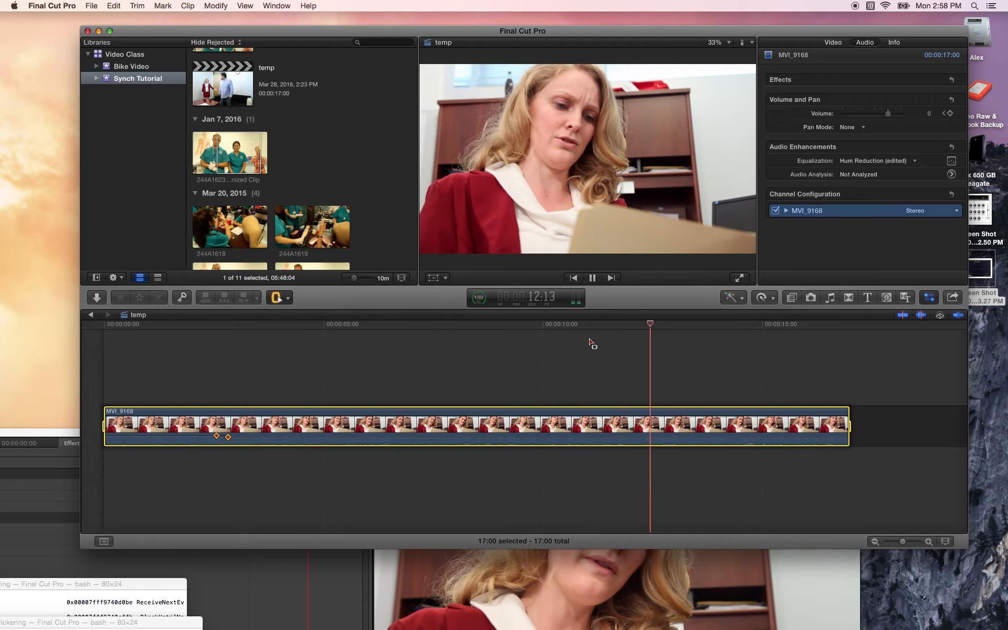
pyautogui.press('space')
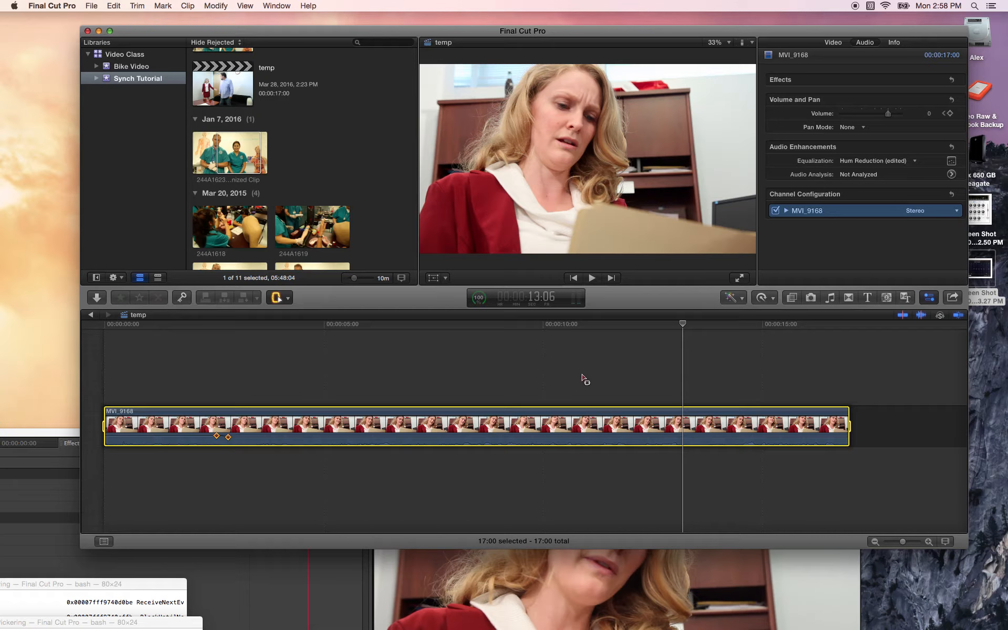
pyautogui.click(554, 382)
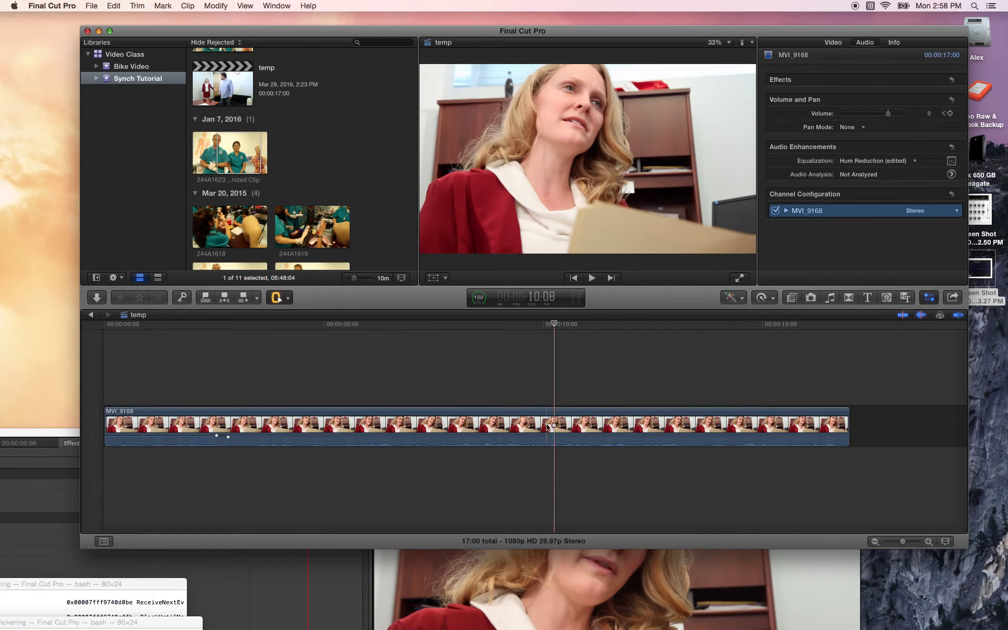
# Copy the MVI_9168 clip in the timeline
pyautogui.click(548, 427)
pyautogui.click(114, 6)
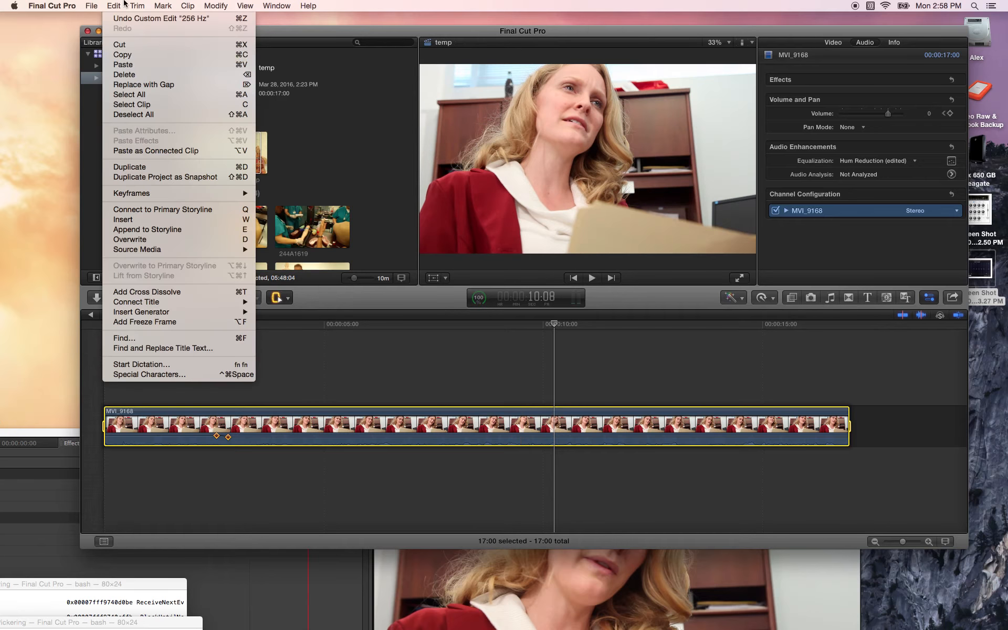
pyautogui.click(132, 61)
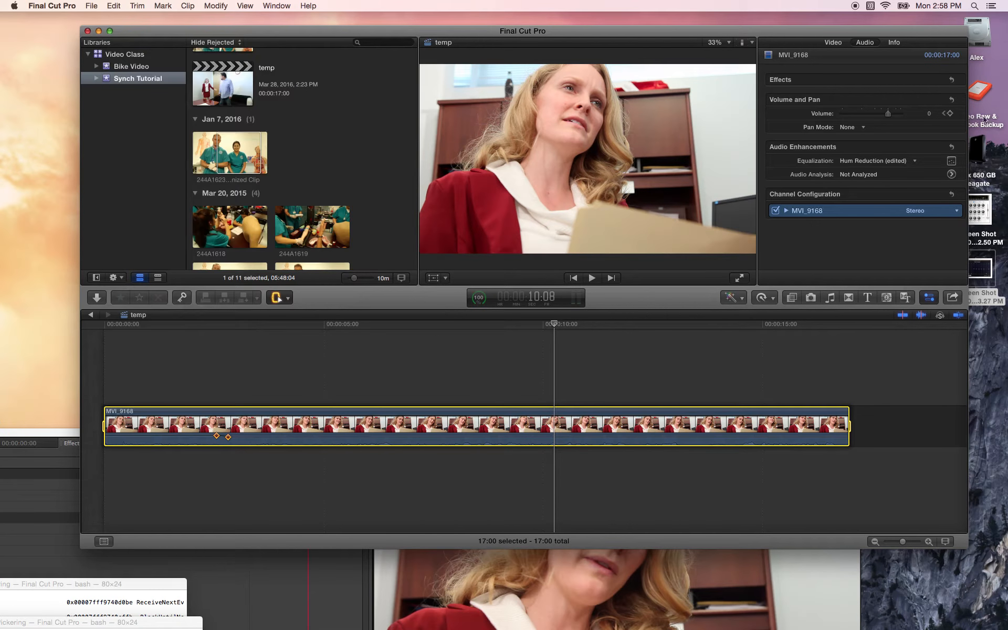
# Open the Video Raw & MacBook Backup drive in Finder and add MVI_9169.MOV to the timeline after MVI_9168
pyautogui.click(980, 96)
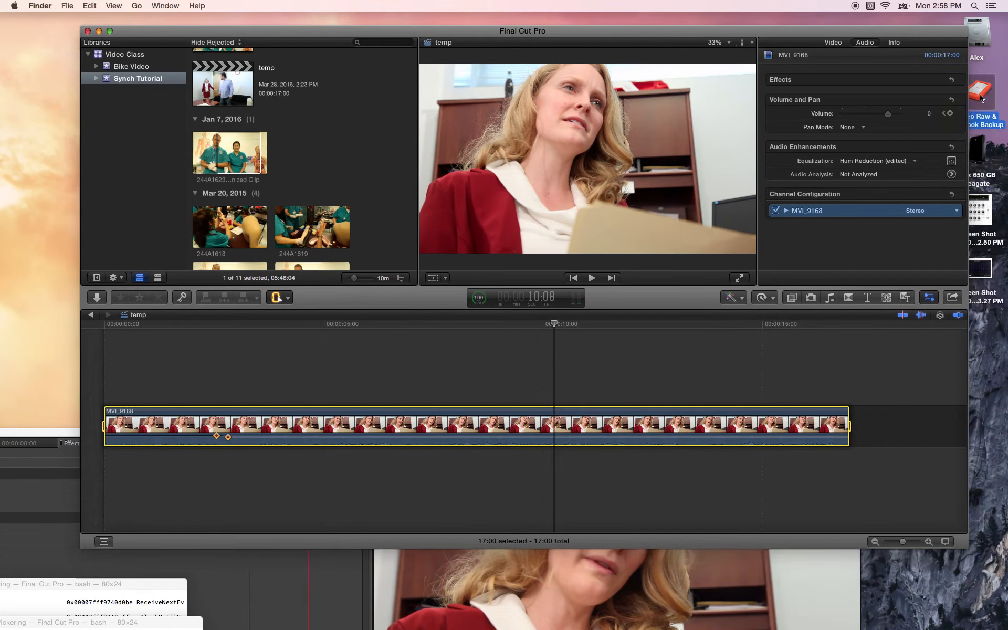
pyautogui.doubleClick(981, 96)
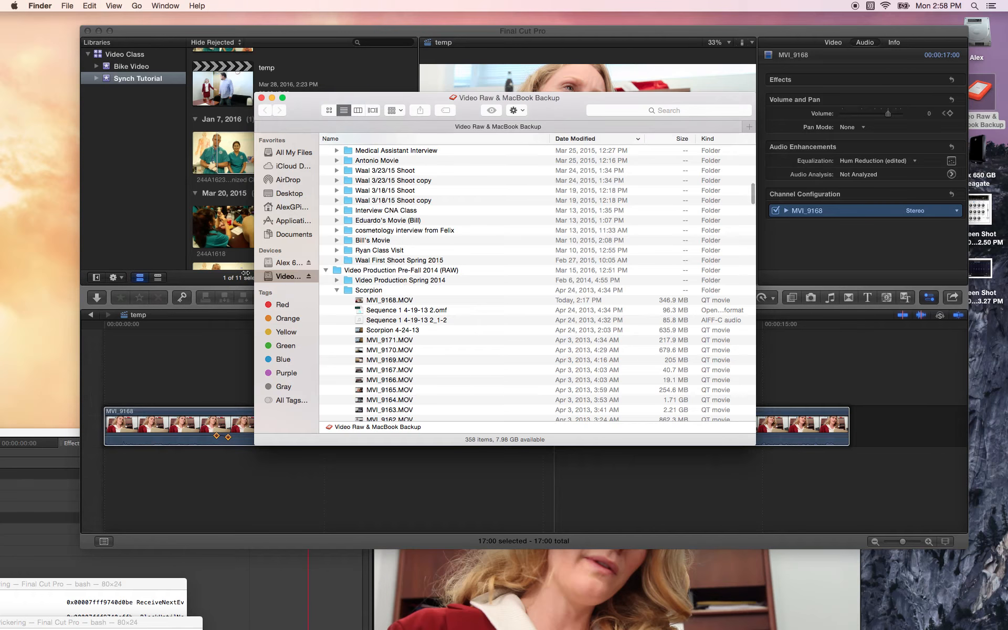
pyautogui.moveTo(317, 109); pyautogui.dragTo(728, 30)
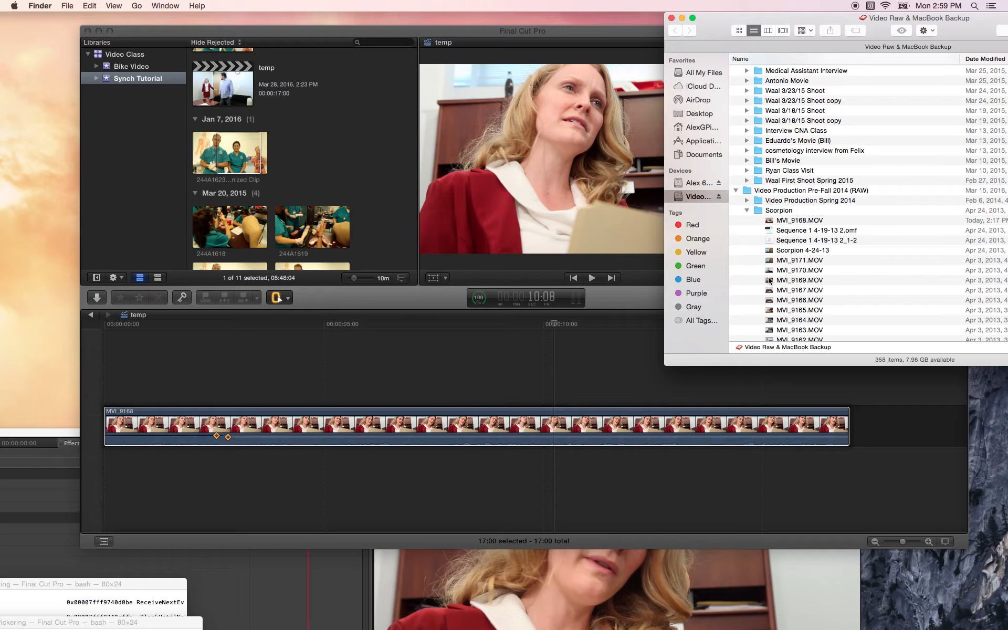
pyautogui.click(770, 282)
pyautogui.moveTo(768, 282); pyautogui.dragTo(882, 426)
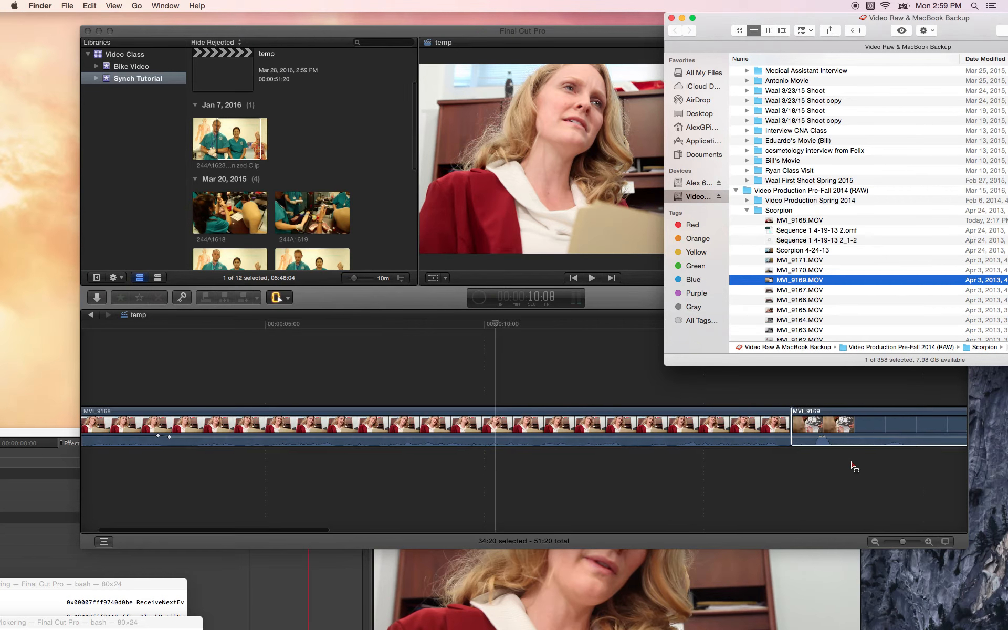
# Switch back to Final Cut Pro and play MVI_9169 from about 28:28 to hear its original audio
pyautogui.hscroll(6, 851, 463)
pyautogui.click(608, 357)
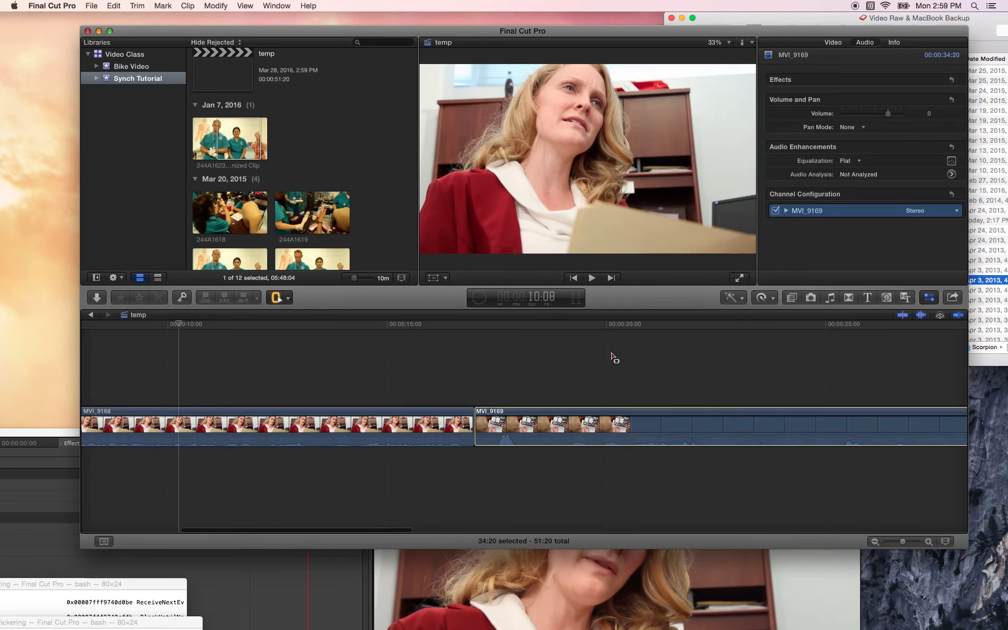
pyautogui.click(615, 358)
pyautogui.hscroll(5, 735, 342)
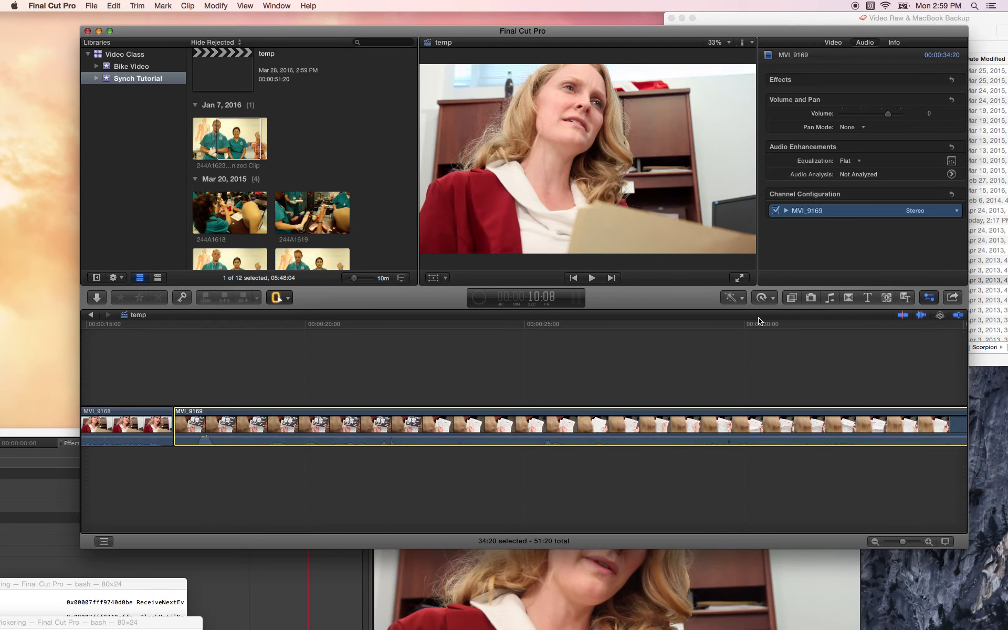
pyautogui.click(698, 323)
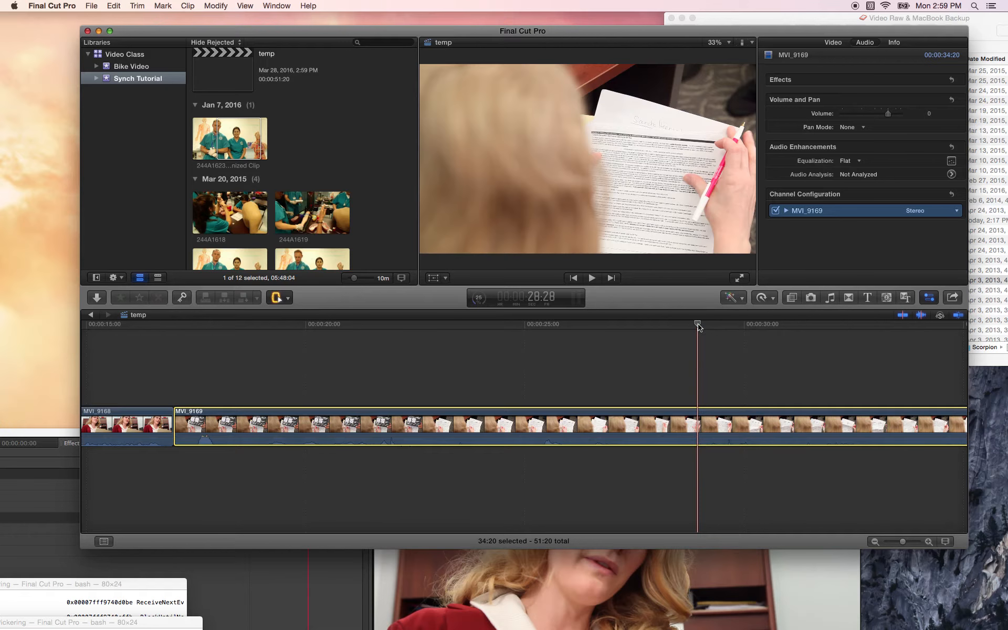
pyautogui.press('space')
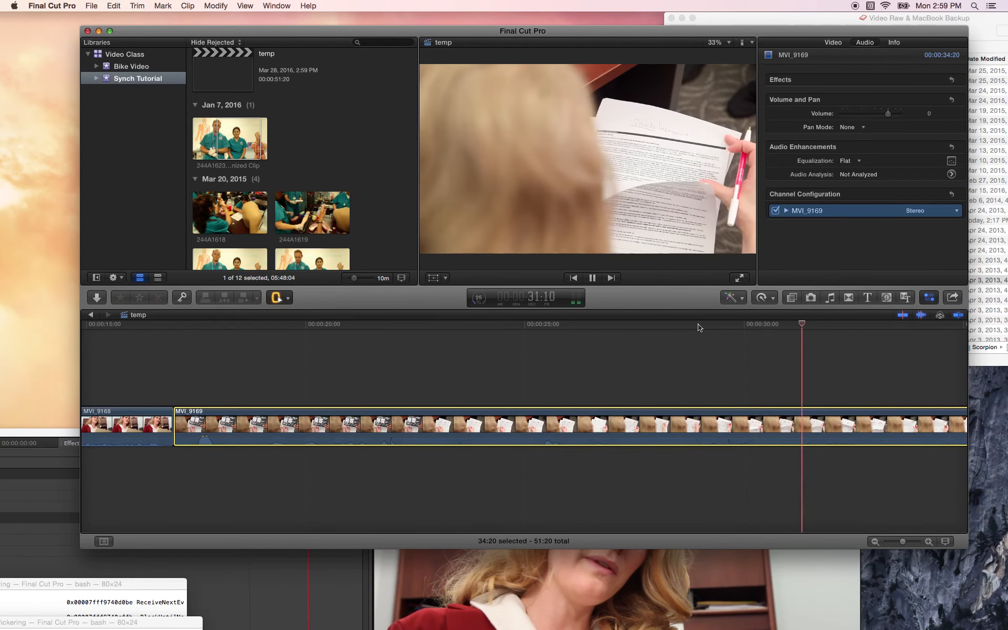
pyautogui.press('space')
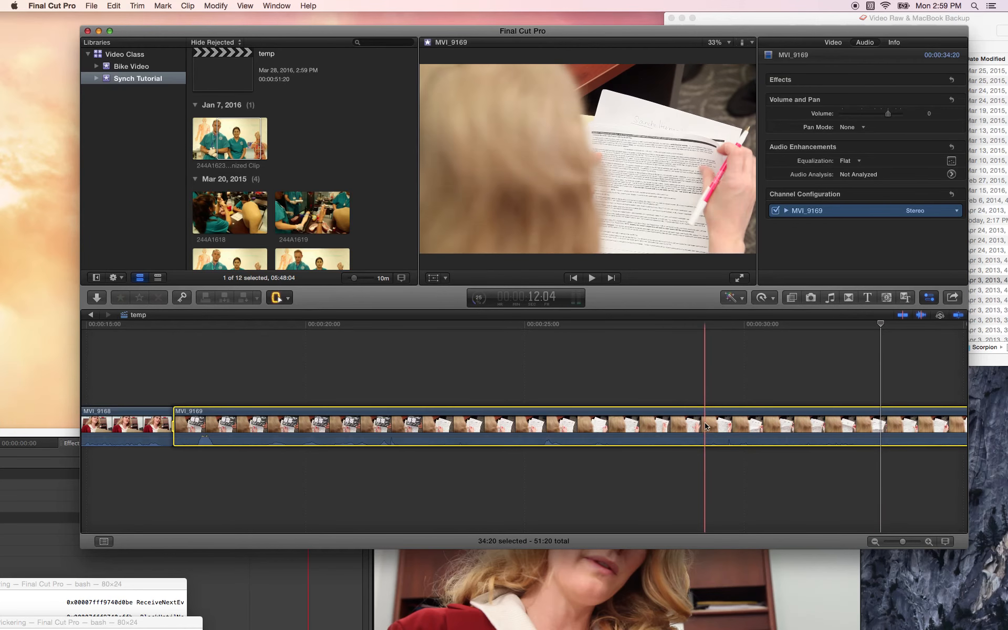
pyautogui.click(114, 5)
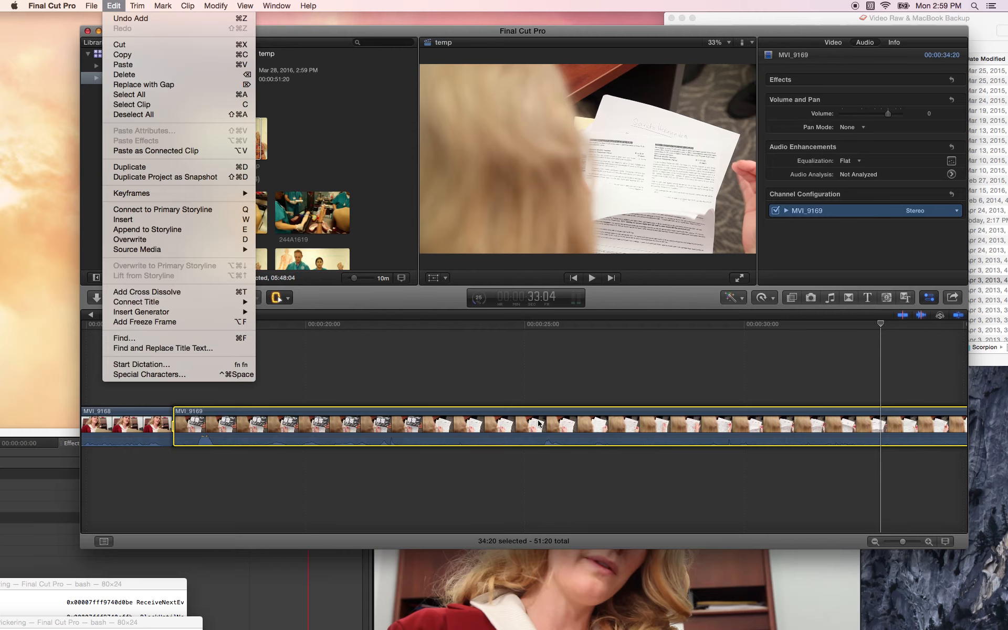
pyautogui.click(580, 372)
pyautogui.click(582, 434)
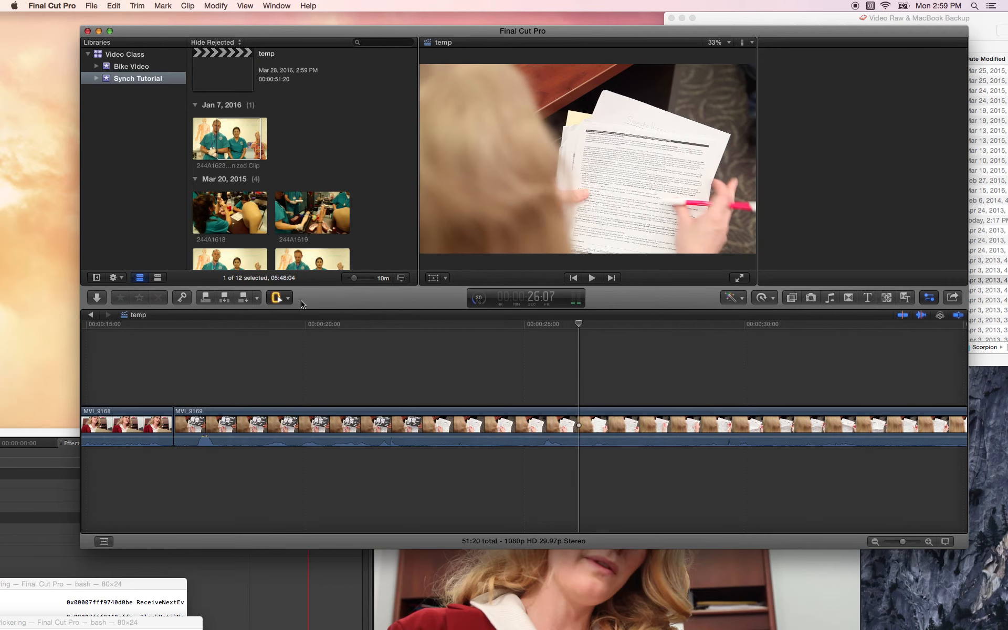
# Using the Select tool, choose MVI_9169 and paste all audio attributes (volume, pan and EQ) from MVI_9168, with keyframes set to Maintain Timing
pyautogui.click(289, 298)
pyautogui.click(295, 313)
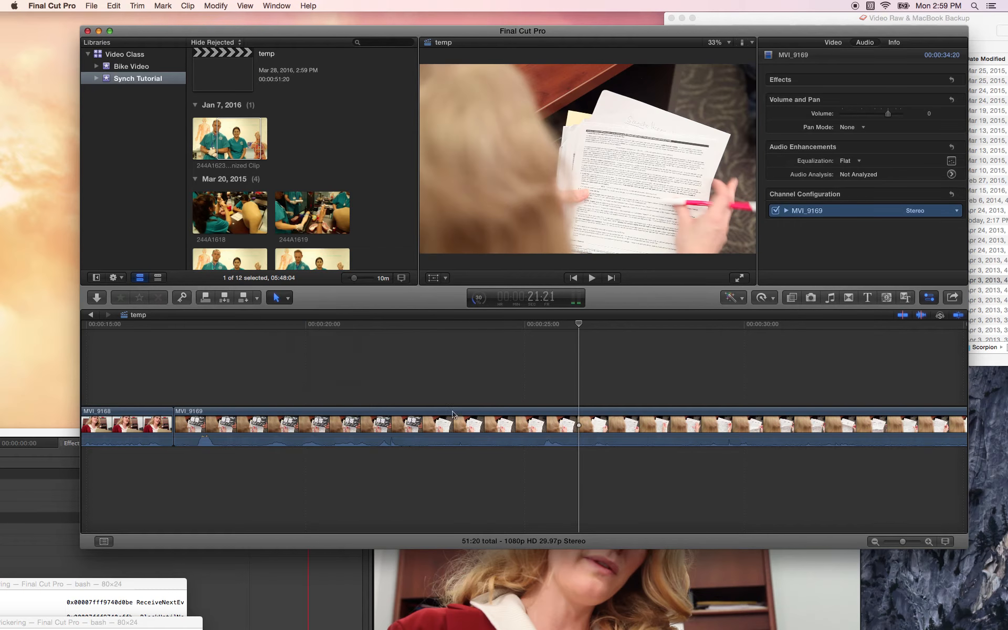
pyautogui.click(471, 419)
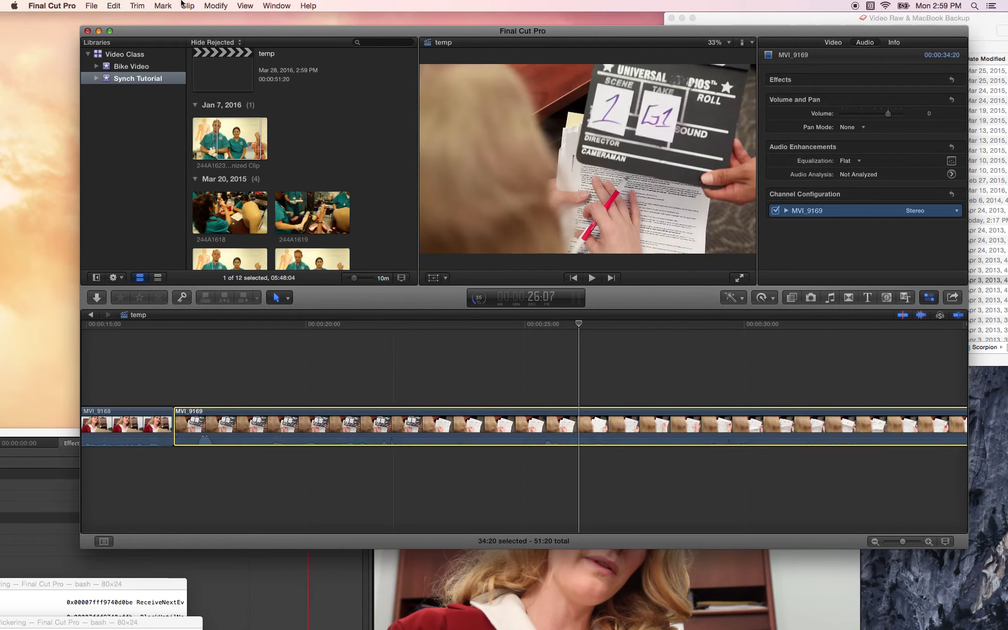
pyautogui.click(114, 5)
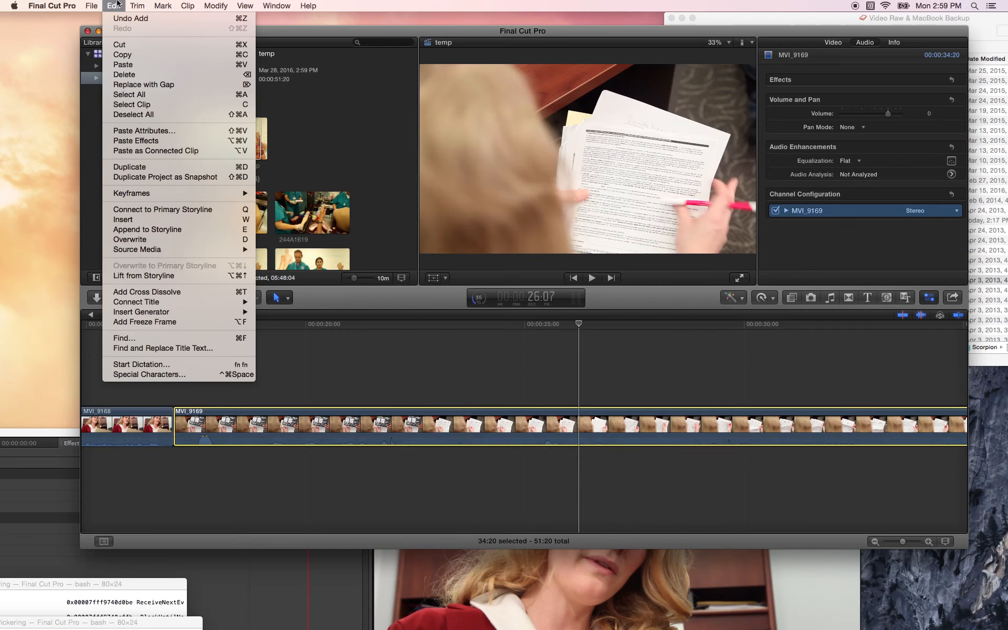
pyautogui.click(163, 130)
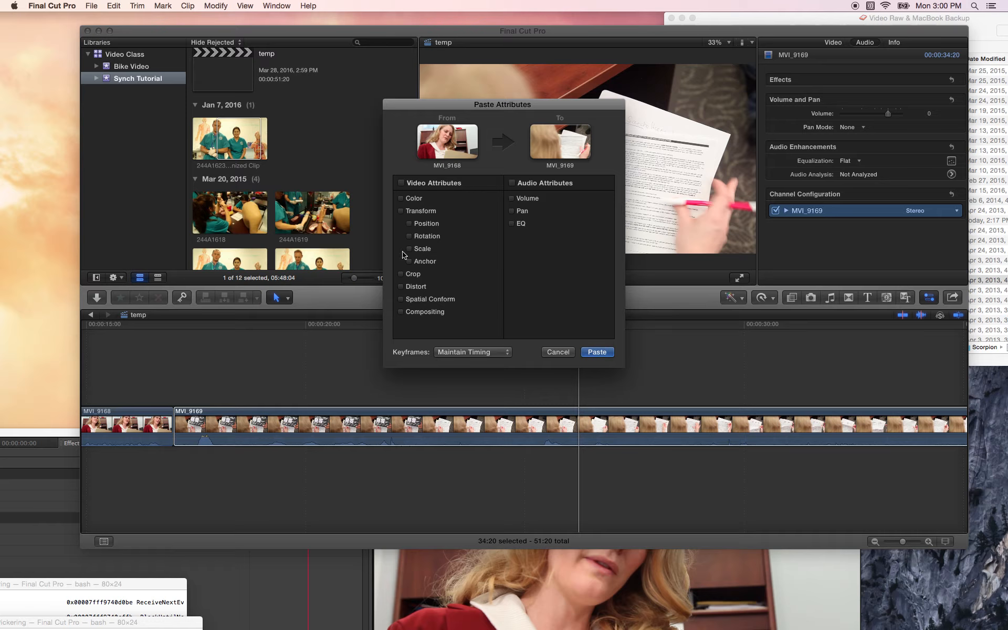
pyautogui.click(512, 182)
pyautogui.click(595, 353)
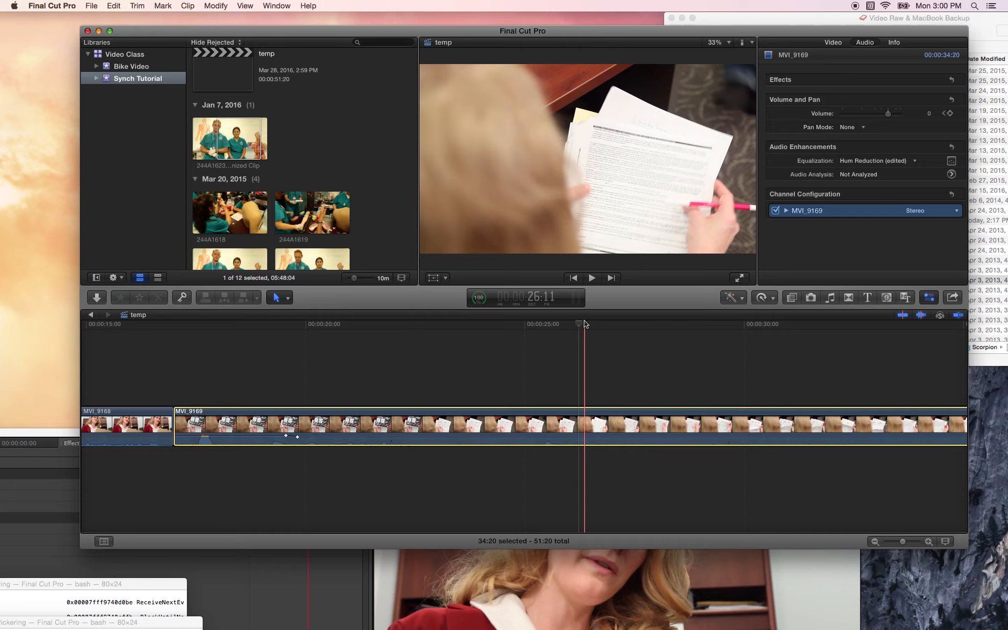
# Play MVI_9169 from about 26:11 to check the pasted audio adjustments
pyautogui.press('space')
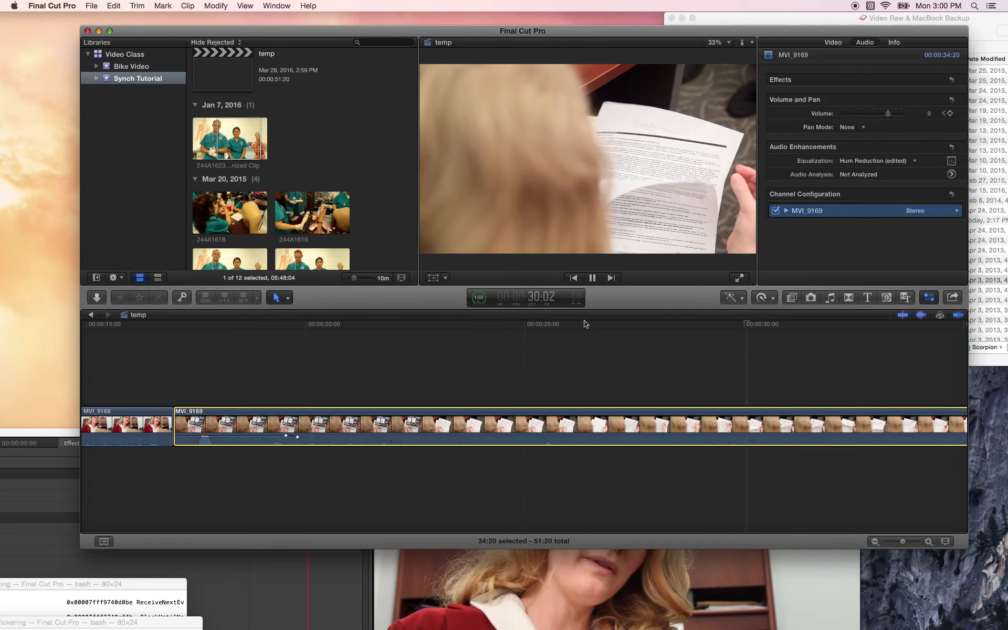
pyautogui.press('space')
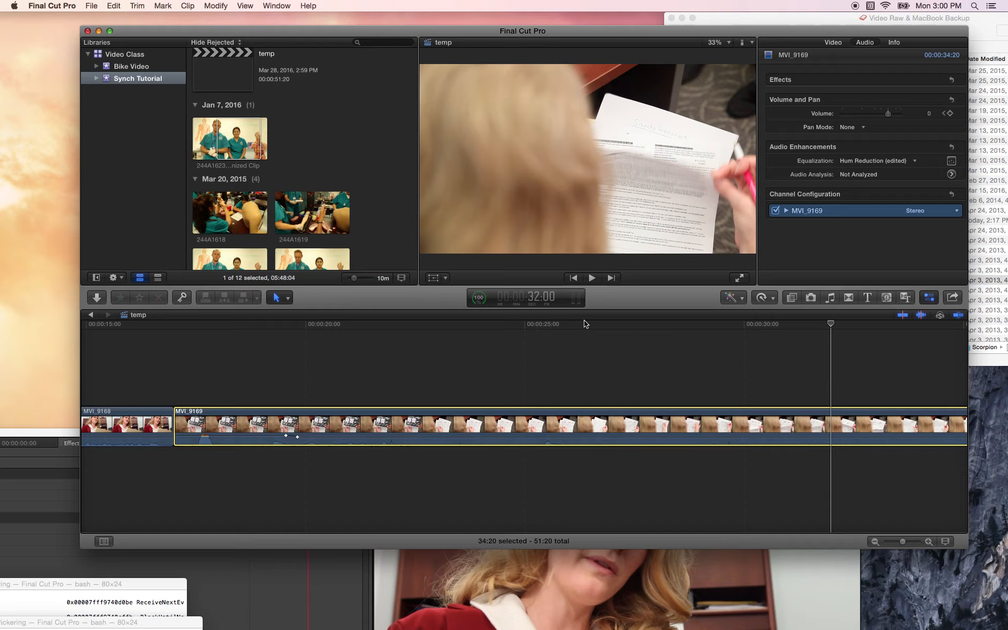
# Minimize the Video Raw & MacBook Backup window and open Final Cut Pro's Effects browser with all audio effects listed
pyautogui.click(734, 17)
pyautogui.click(682, 17)
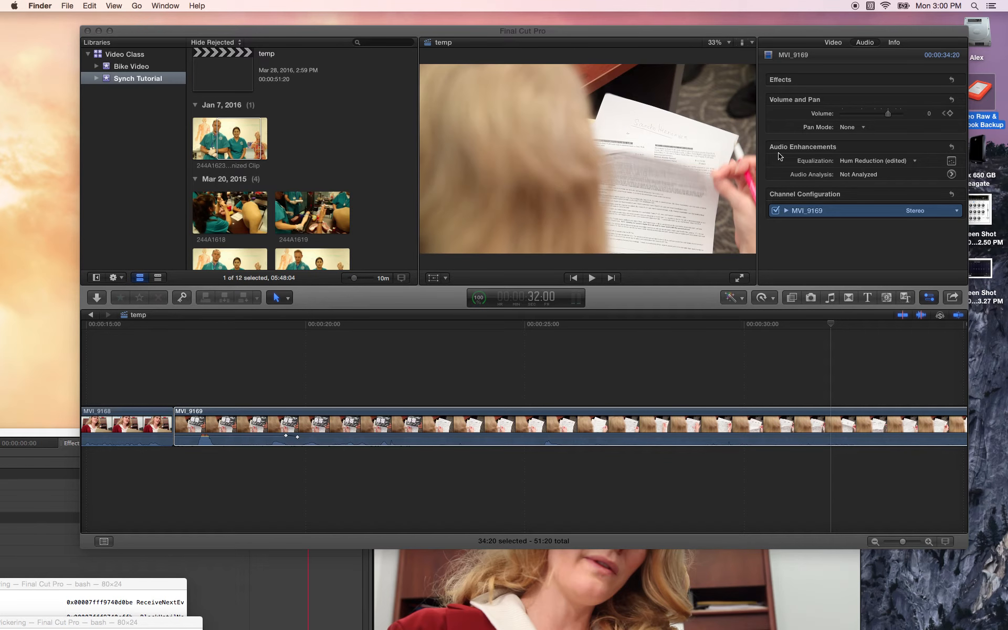
pyautogui.click(796, 302)
pyautogui.click(793, 298)
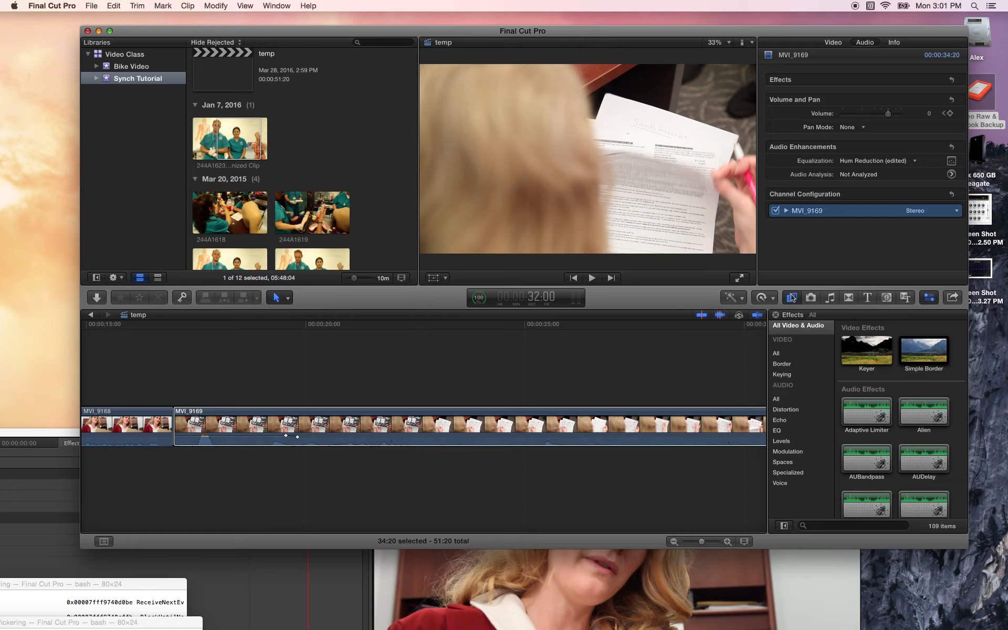
pyautogui.click(786, 400)
# Look through the available audio effects and place the playhead at 25:14 on MVI_9169
pyautogui.scroll(-5, 899, 443)
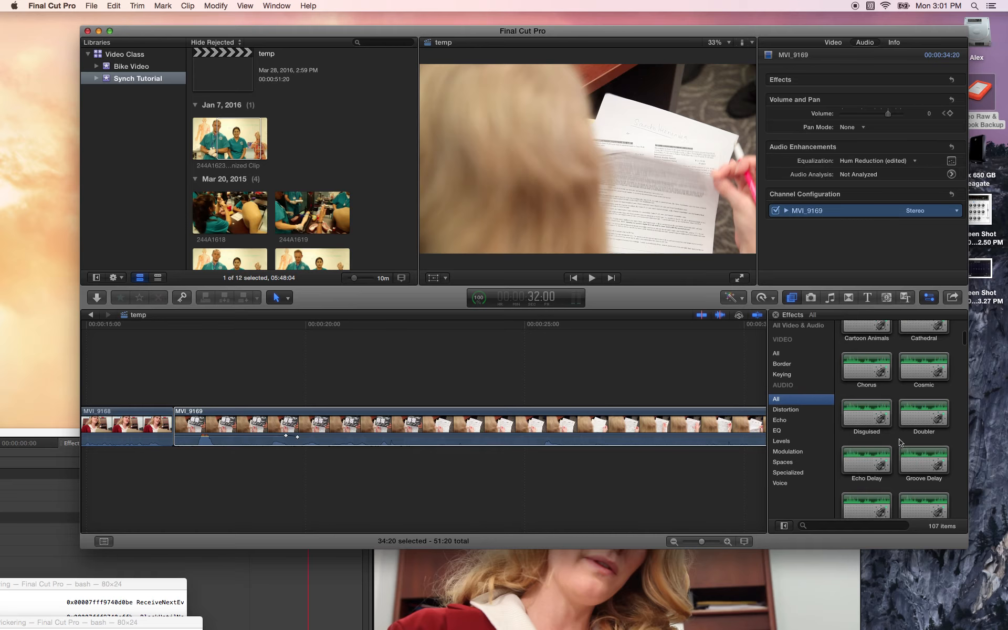
pyautogui.scroll(-4, 899, 442)
pyautogui.moveTo(877, 417); pyautogui.dragTo(685, 443)
pyautogui.scroll(-8, 883, 418)
pyautogui.scroll(-5, 884, 418)
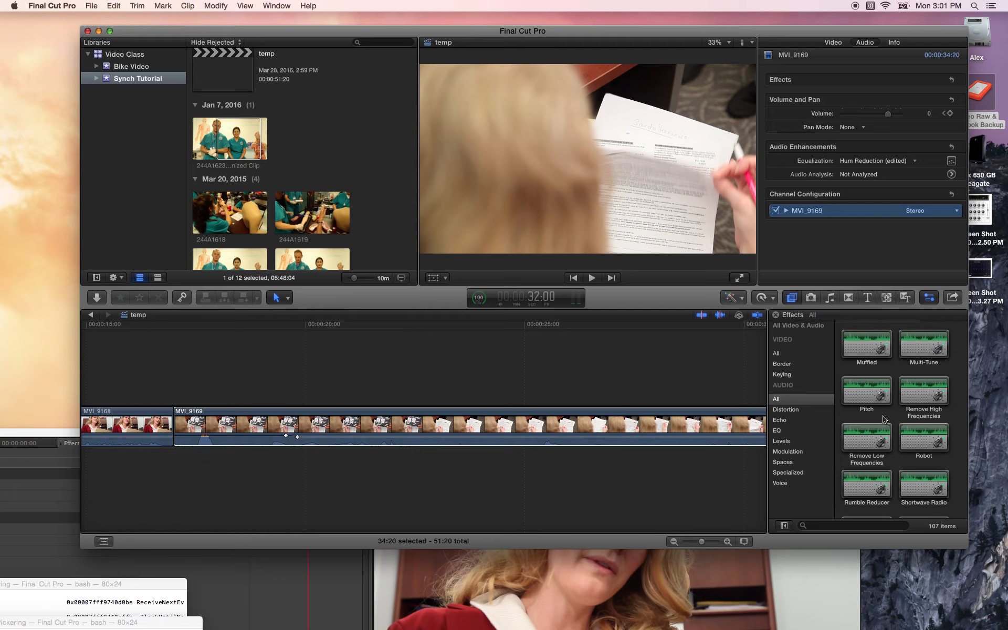
pyautogui.scroll(5, 883, 419)
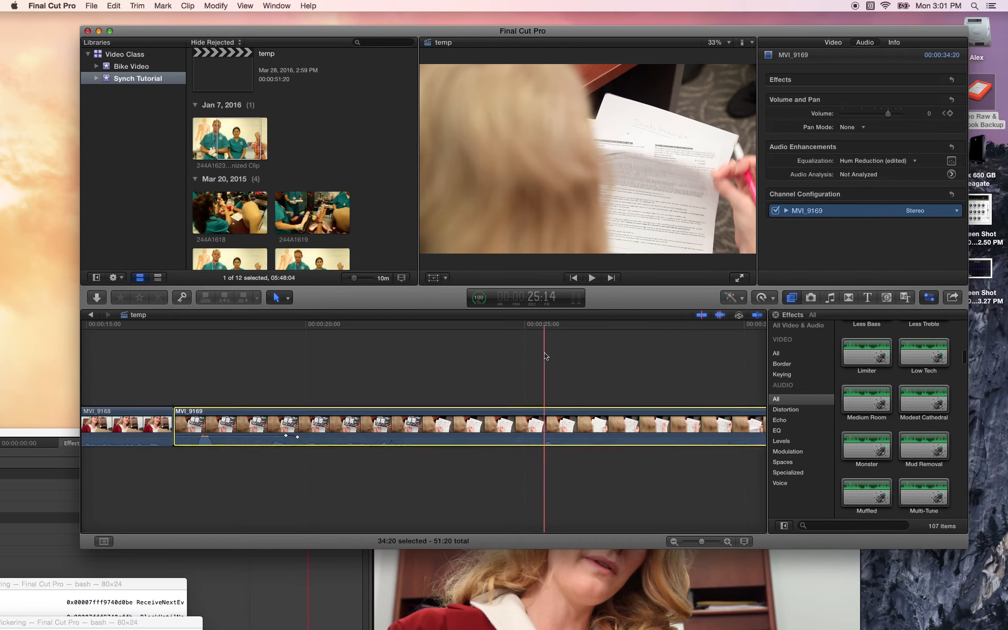
pyautogui.click(545, 420)
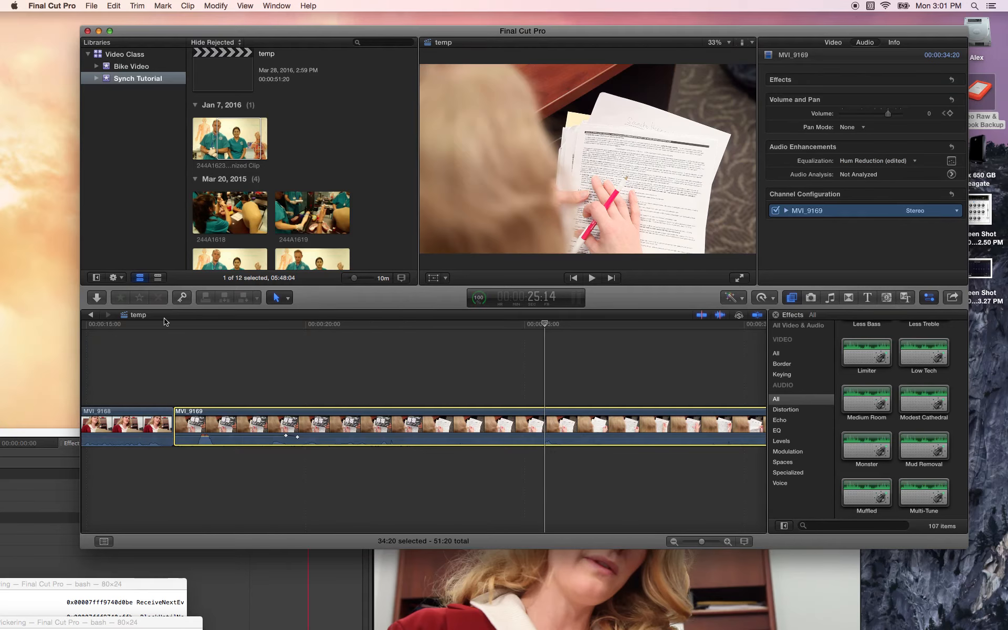
# Switch to Premiere Pro and play Sequence 02 to hear the original audio of MVI_9168.MOV, stopping at 00:00:12:25
pyautogui.click(58, 429)
pyautogui.moveTo(225, 174); pyautogui.dragTo(189, 5)
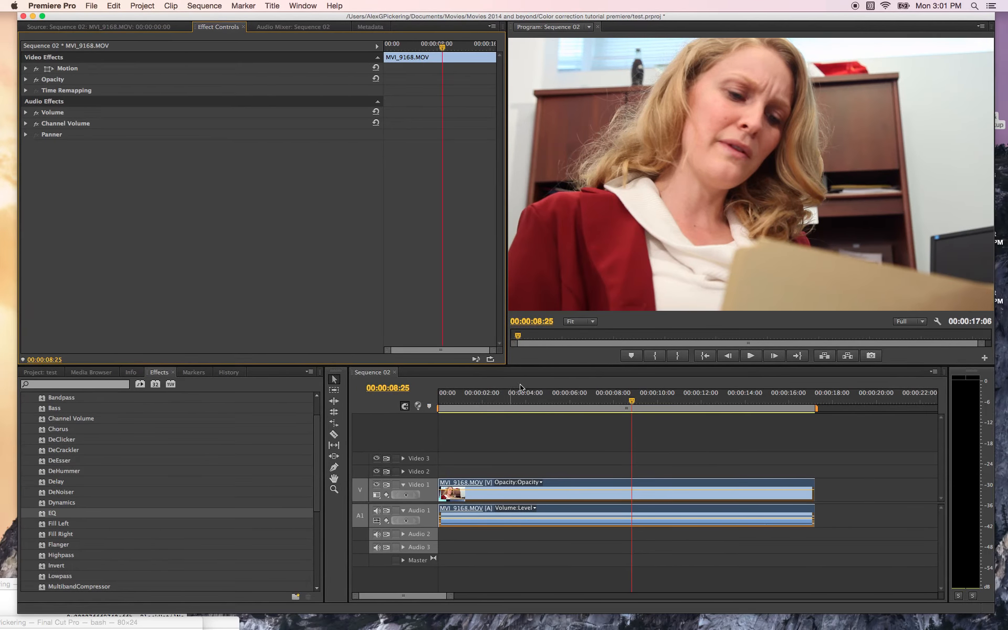
pyautogui.click(512, 407)
pyautogui.press('space')
pyautogui.press('space')
pyautogui.press('Home')
pyautogui.press('space')
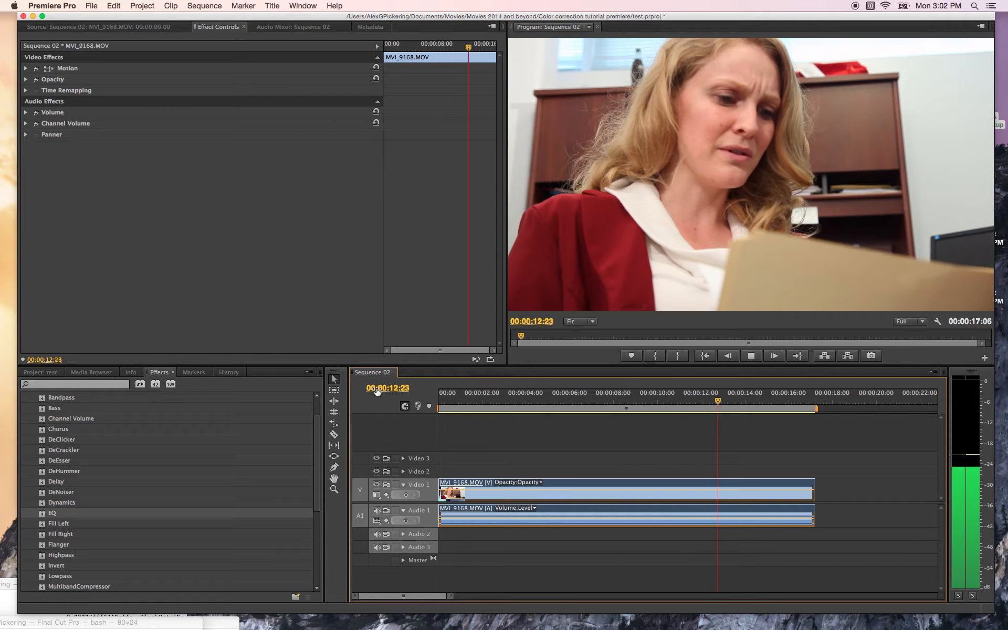
pyautogui.press('space')
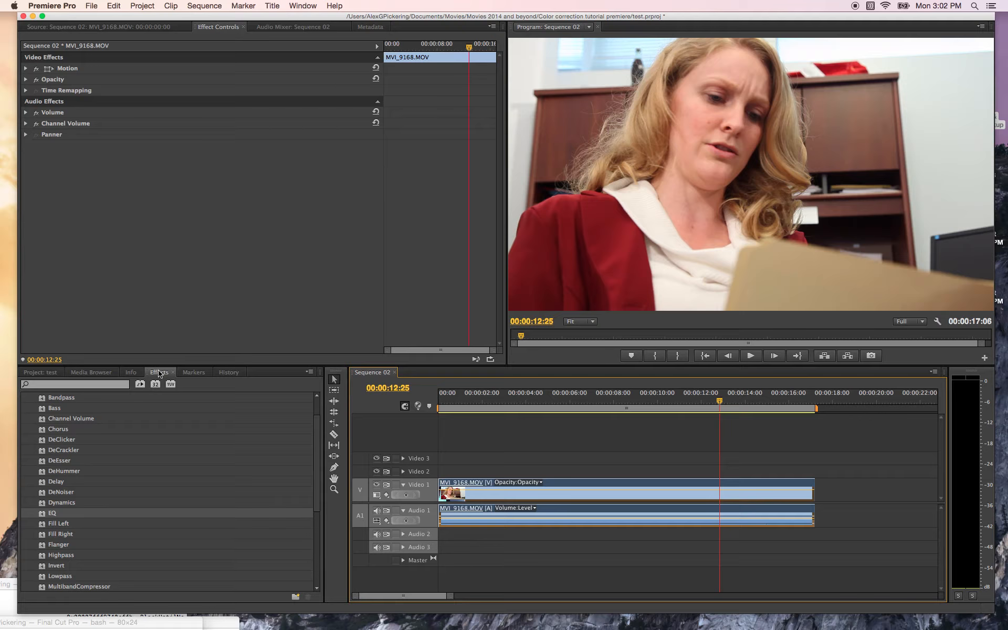
# Show the Effects panel and expand the Audio Effects folder to examine the available audio effects
pyautogui.scroll(1, 126, 499)
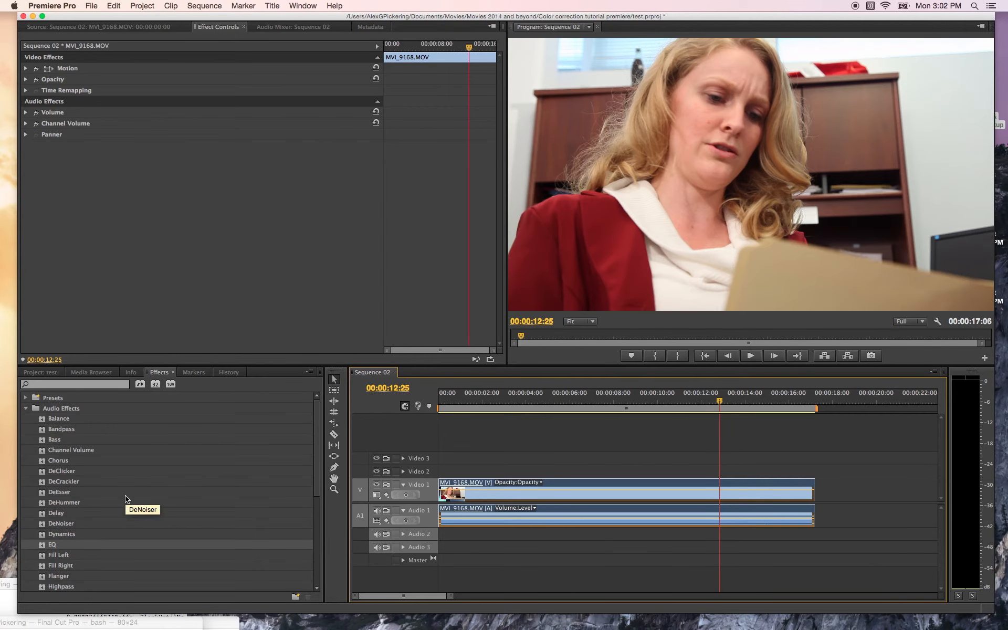
pyautogui.click(25, 408)
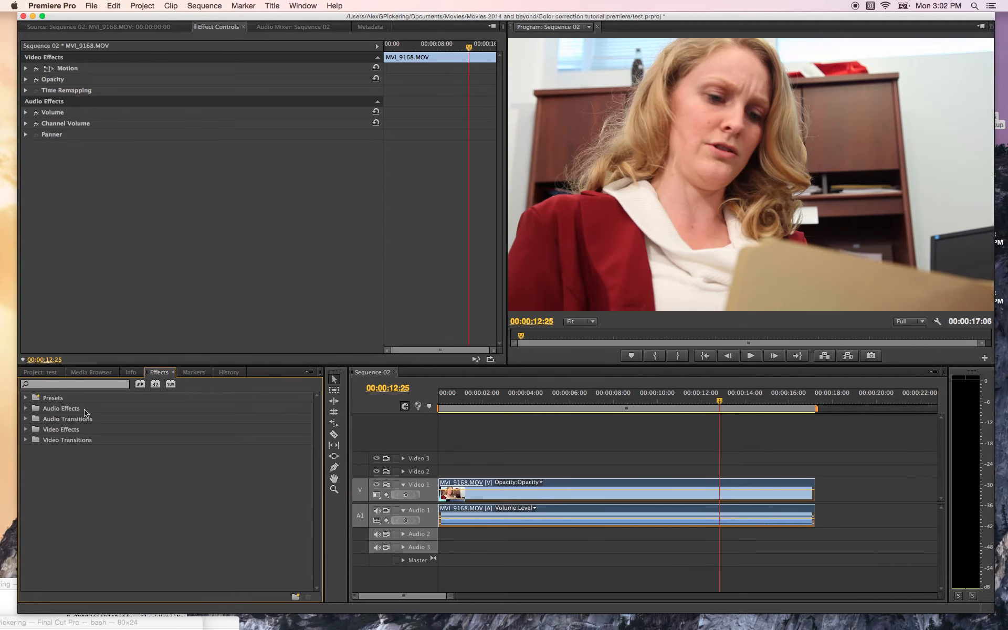
pyautogui.click(300, 6)
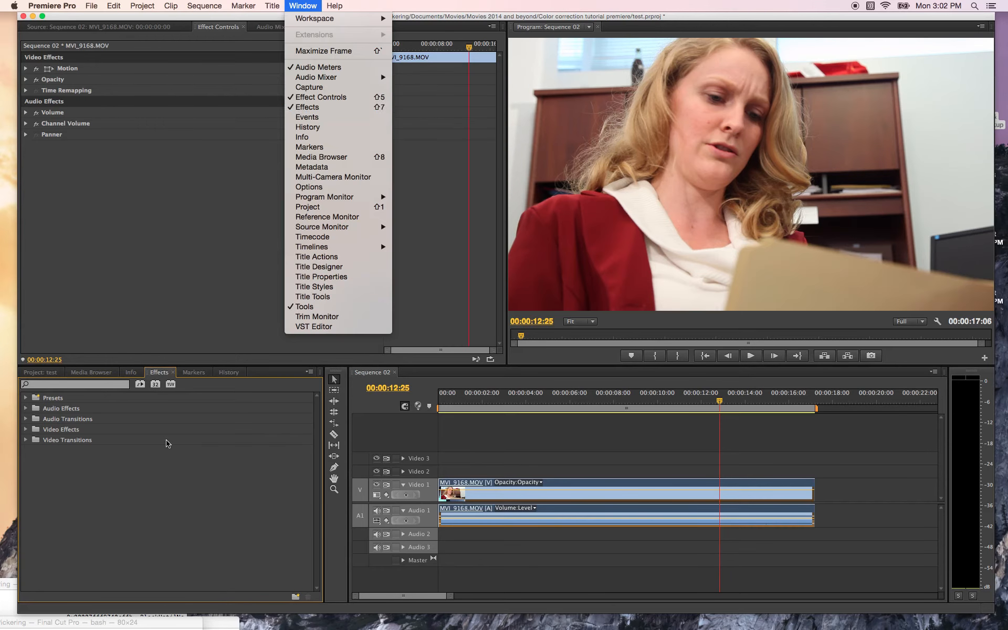
pyautogui.click(320, 107)
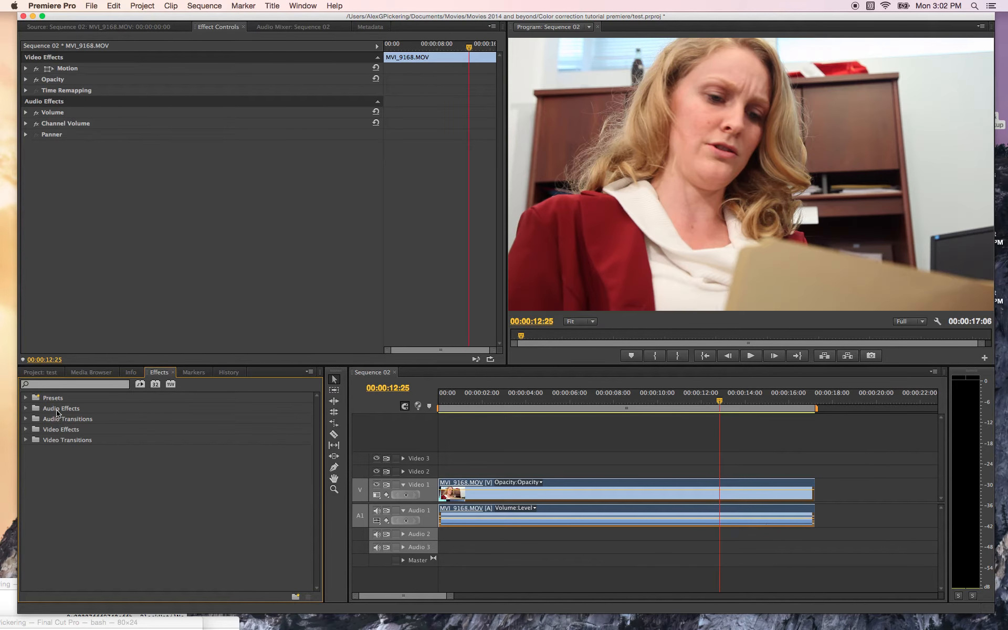
pyautogui.click(26, 408)
pyautogui.scroll(-3, 91, 523)
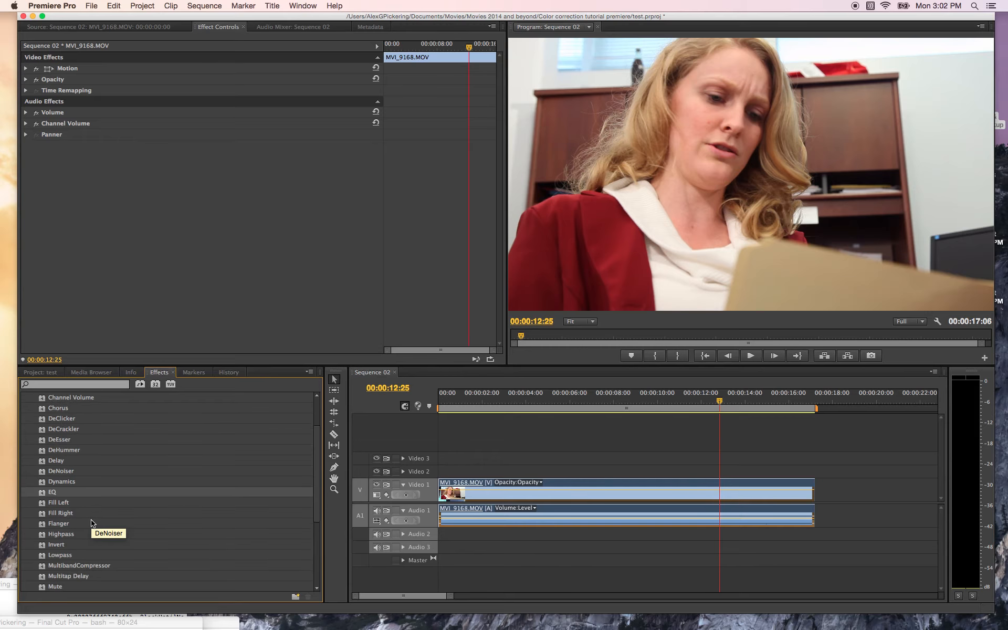
# Apply the EQ audio effect to the MVI_9168.MOV clip's audio on Audio 1
pyautogui.click(55, 442)
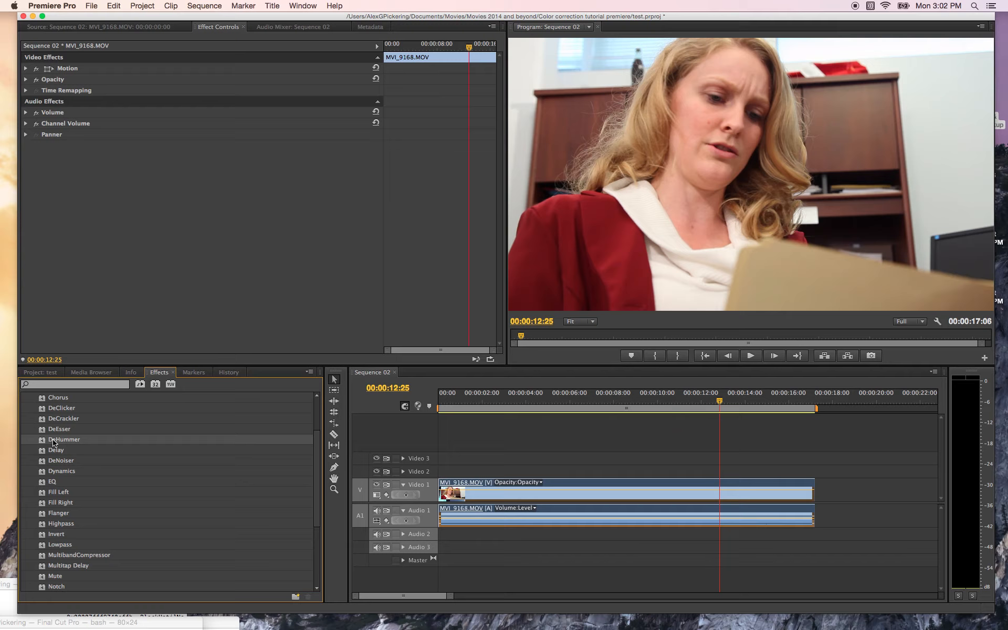
pyautogui.click(42, 483)
pyautogui.moveTo(42, 483); pyautogui.dragTo(588, 512)
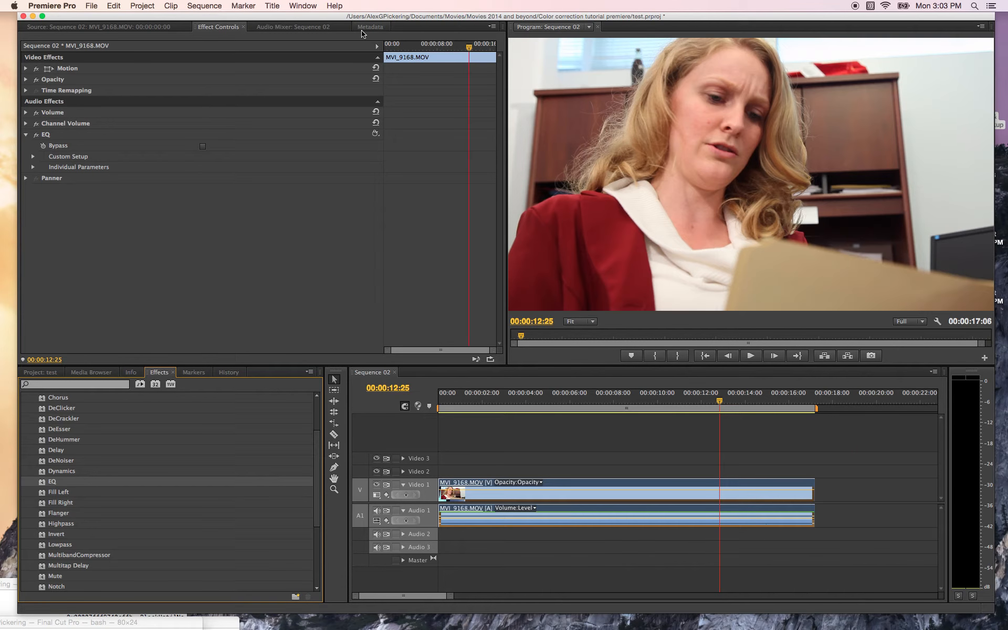
# Show the Effect Controls of MVI_9168.MOV and expand the EQ effect's Custom Setup
pyautogui.moveTo(353, 19); pyautogui.dragTo(356, 43)
pyautogui.click(305, 5)
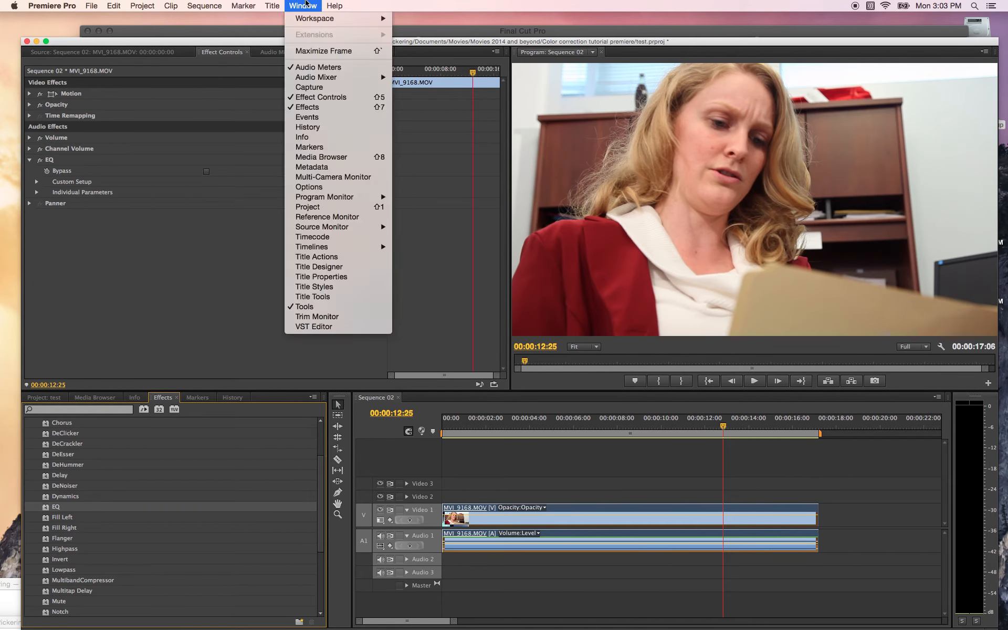
pyautogui.click(541, 442)
pyautogui.doubleClick(636, 522)
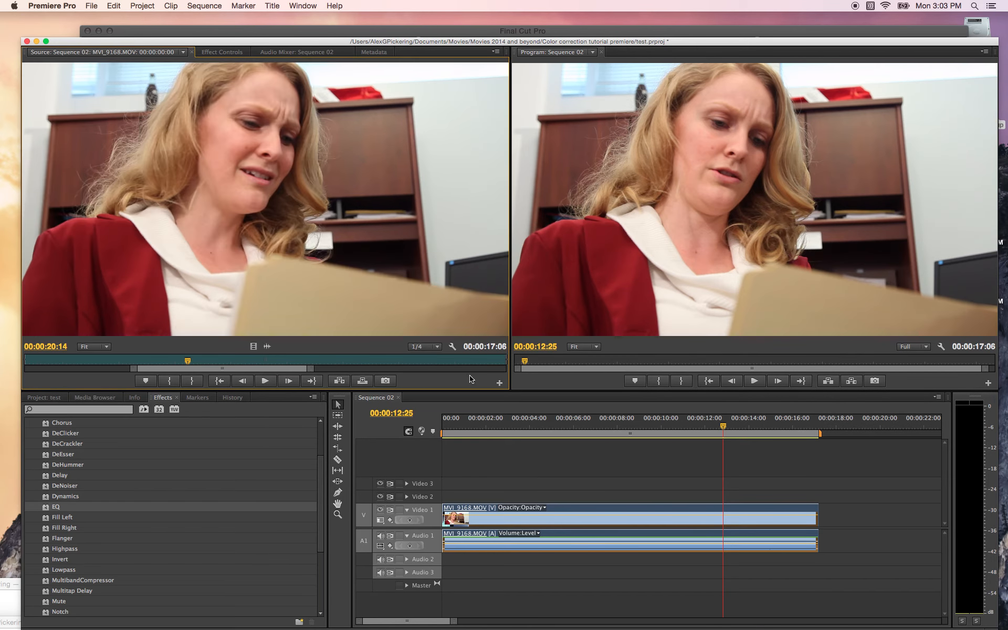
pyautogui.click(236, 52)
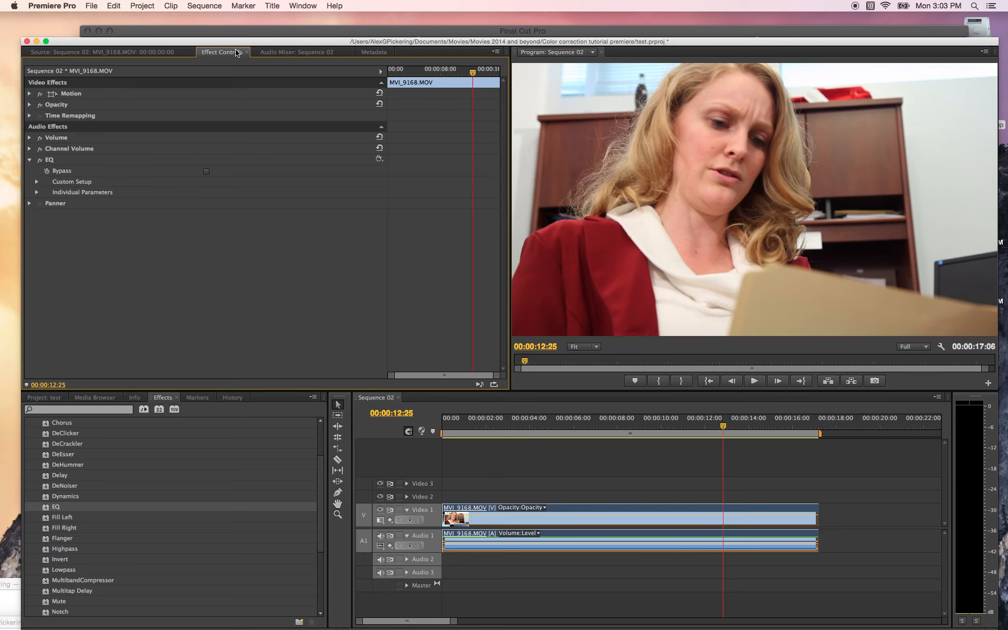
pyautogui.click(29, 160)
pyautogui.click(29, 160)
pyautogui.click(37, 182)
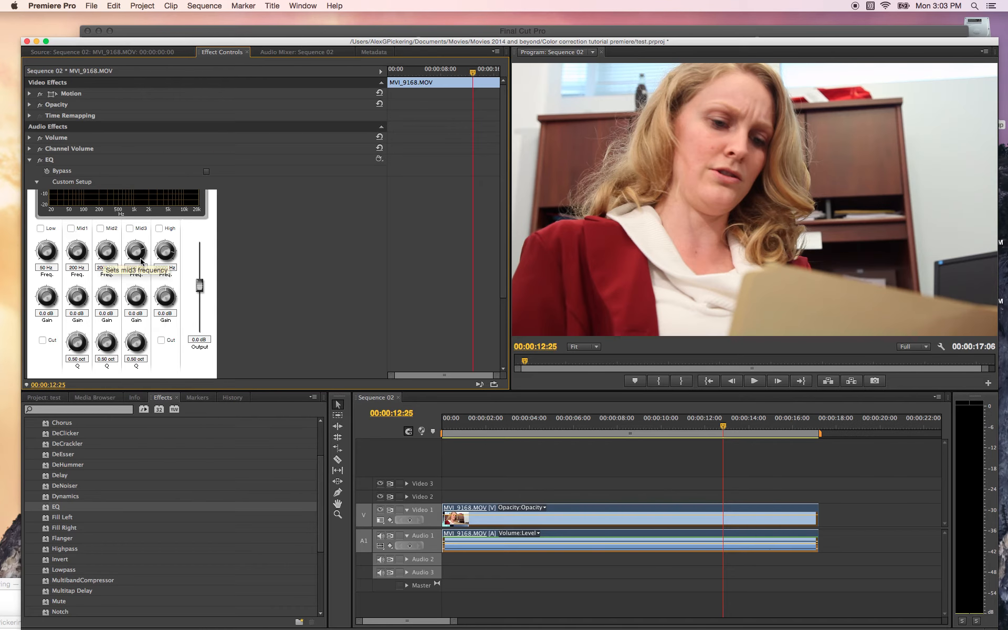
# Move the editor windows aside, close the graphic equalizer screenshot and open Screen Shot 2016-03-28 at 2.32.50 PM from the desktop
pyautogui.moveTo(213, 40); pyautogui.dragTo(224, 33)
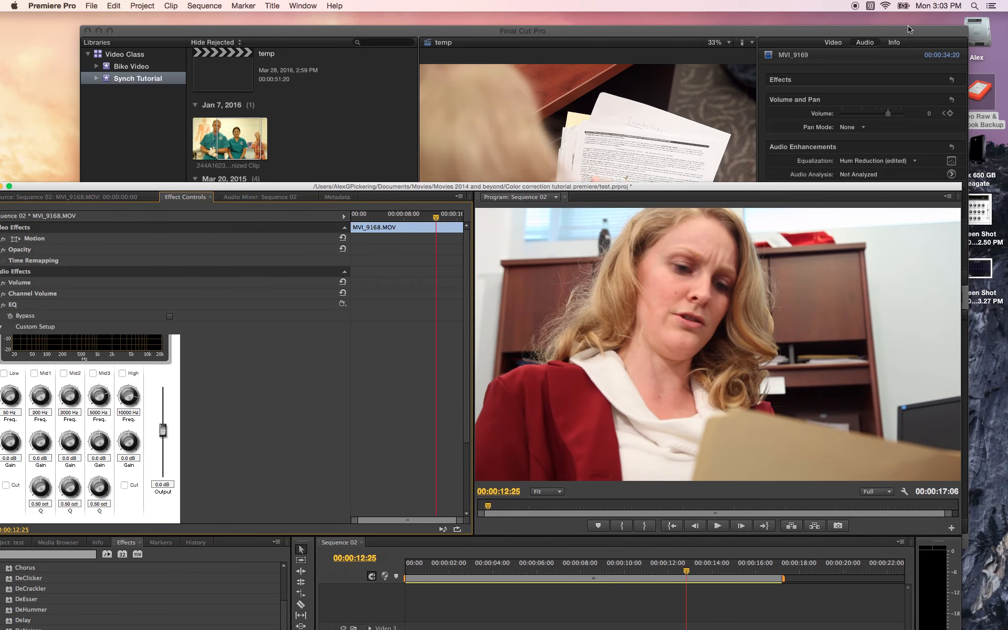
pyautogui.moveTo(910, 29); pyautogui.dragTo(848, 251)
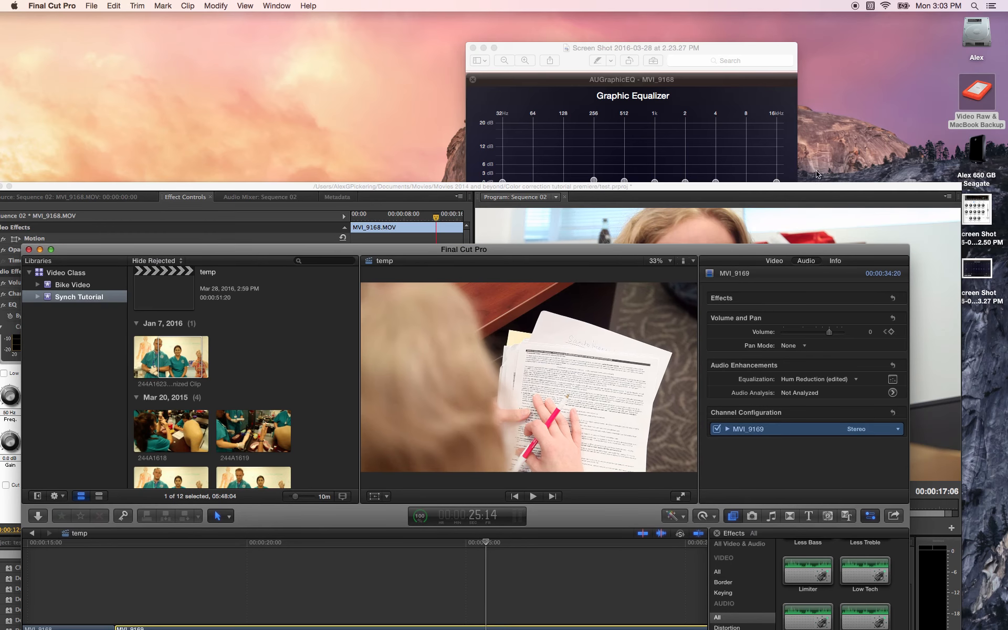
pyautogui.click(473, 48)
pyautogui.doubleClick(994, 245)
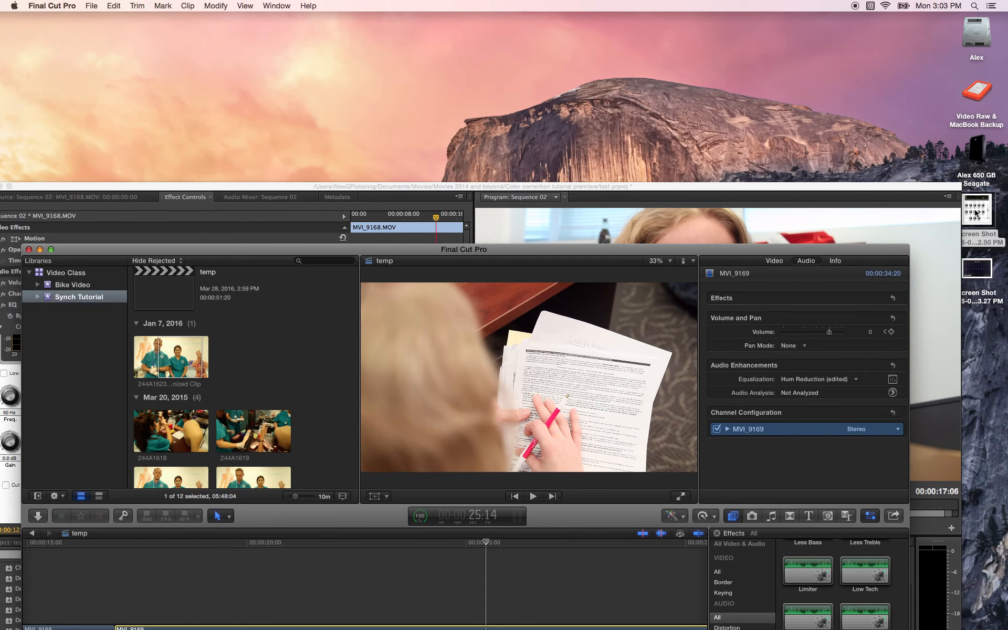
pyautogui.moveTo(213, 22); pyautogui.dragTo(785, 117)
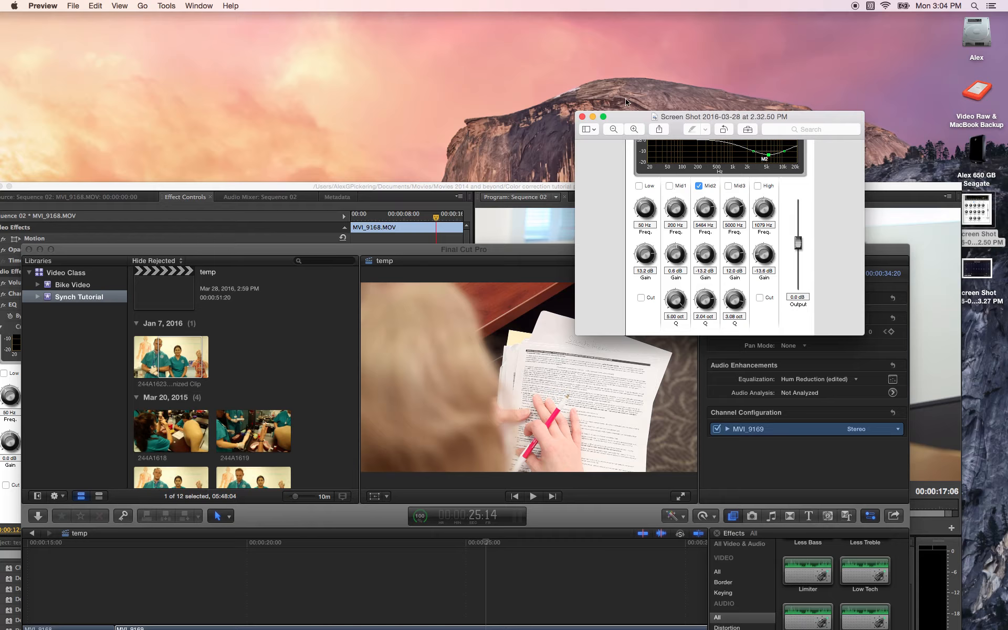
# Arrange the EQ reference screenshot side by side with Premiere Pro's EQ Custom Setup
pyautogui.moveTo(645, 121); pyautogui.dragTo(751, 104)
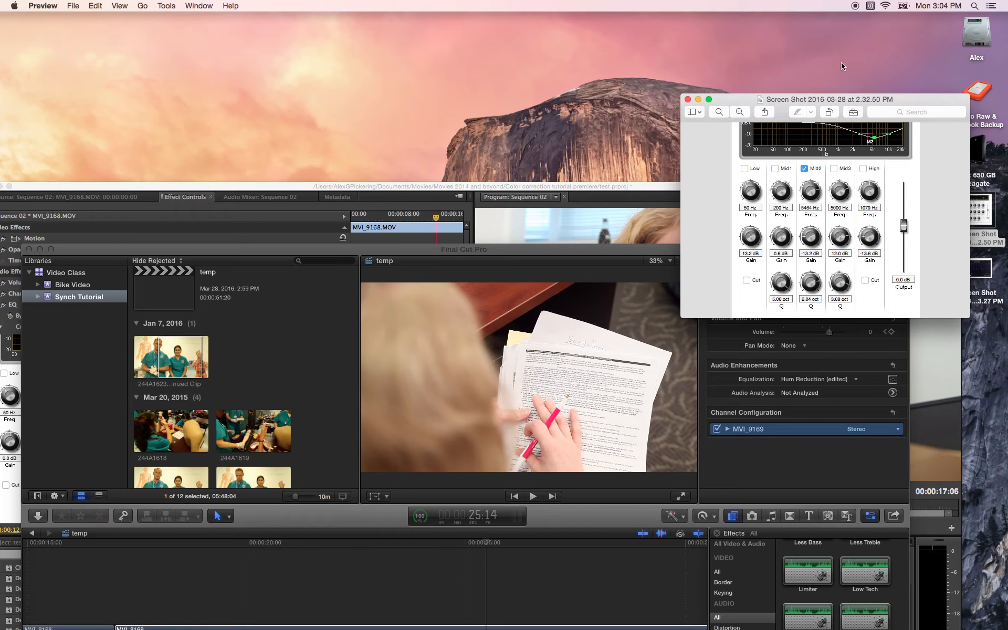
pyautogui.moveTo(620, 250); pyautogui.dragTo(683, 615)
pyautogui.moveTo(584, 187); pyautogui.dragTo(96, 111)
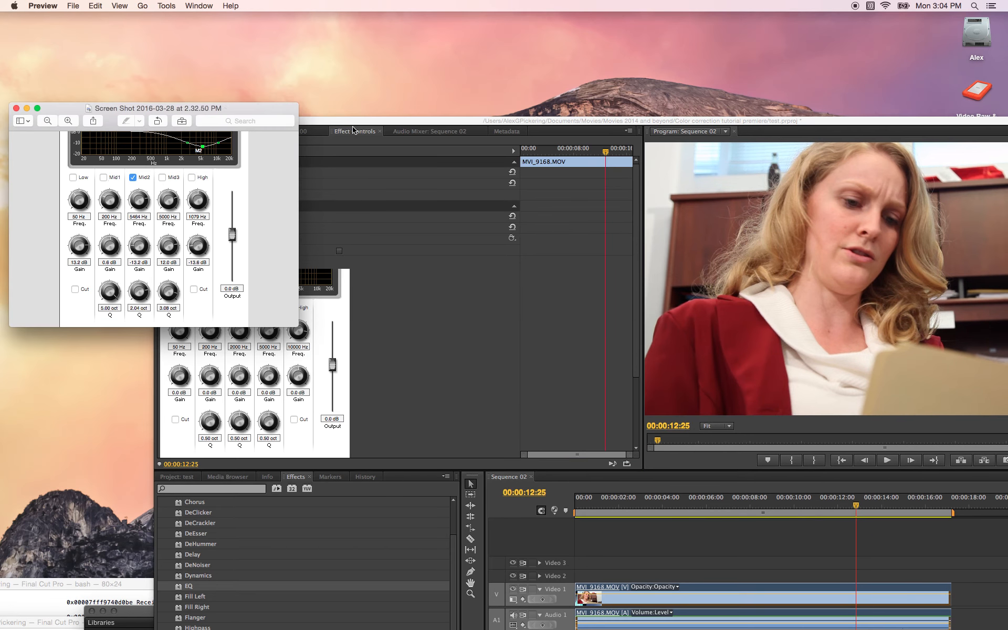
pyautogui.moveTo(350, 121); pyautogui.dragTo(480, 10)
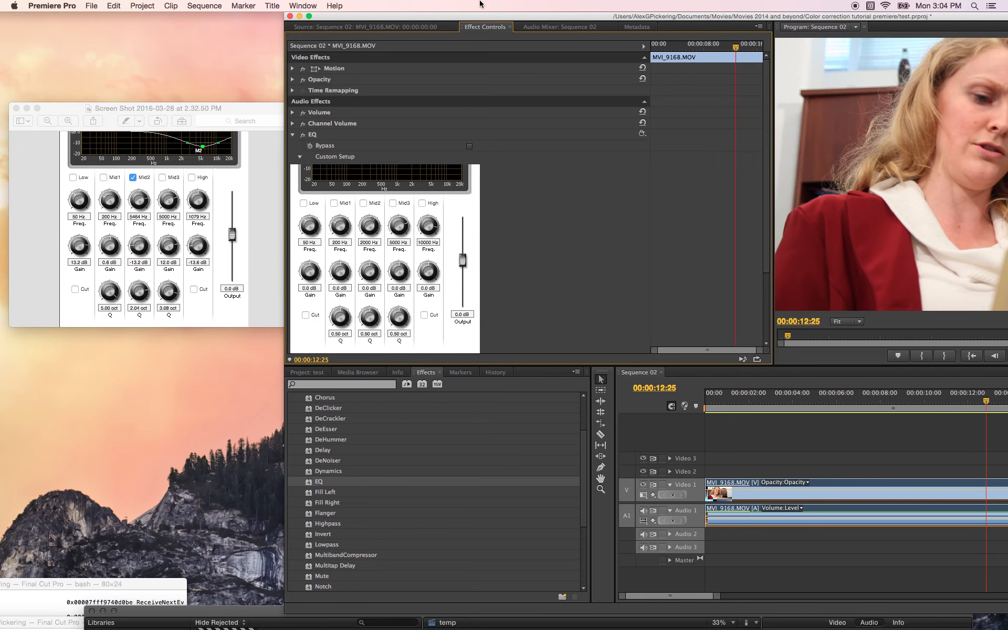
pyautogui.moveTo(219, 106); pyautogui.dragTo(215, 143)
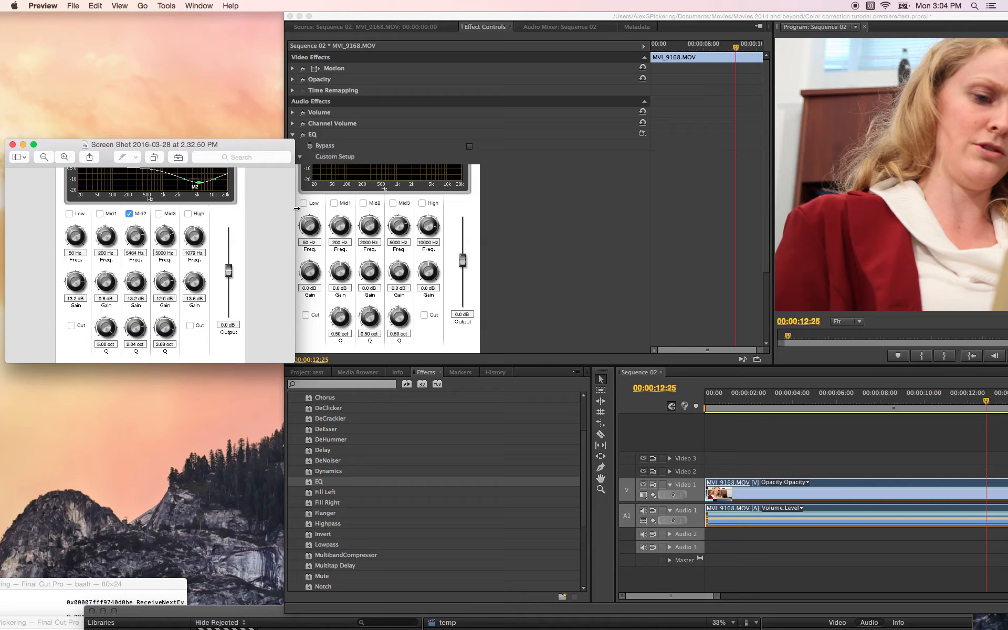
# Enable the EQ's Mid2 band and set its frequency to 5464 Hz and its gain to -13.2 dB
pyautogui.click(363, 205)
pyautogui.click(363, 204)
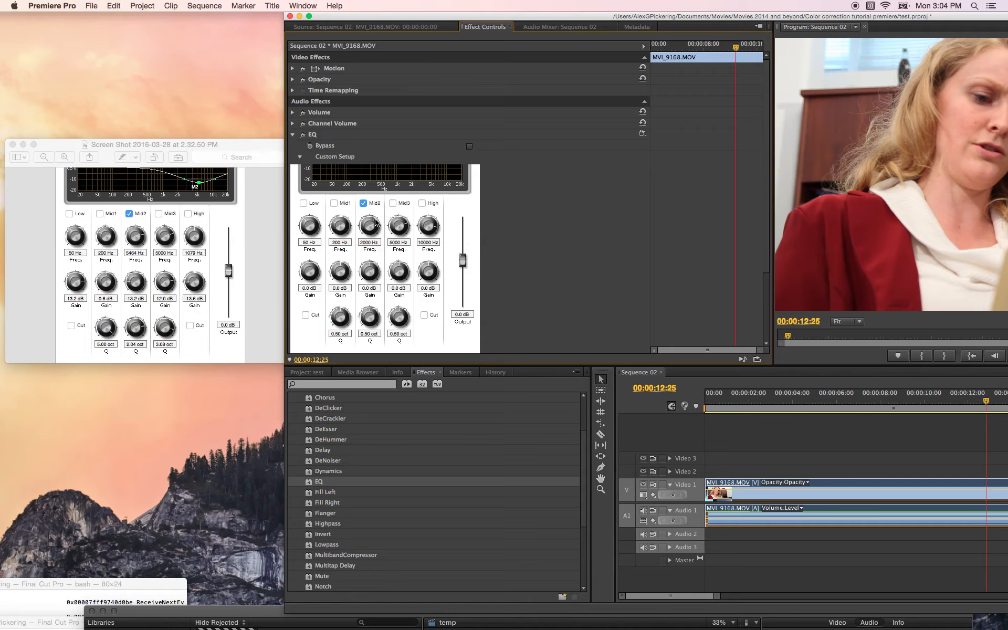
pyautogui.moveTo(379, 226)
pyautogui.mouseDown()
pyautogui.moveTo(381, 237)
pyautogui.moveTo(366, 221)
pyautogui.moveTo(372, 251)
pyautogui.moveTo(387, 253)
pyautogui.moveTo(371, 216)
pyautogui.moveTo(381, 217)
pyautogui.mouseUp()
pyautogui.click(371, 243)
pyautogui.moveTo(371, 242); pyautogui.dragTo(353, 243)
pyautogui.write('5464')
pyautogui.click(370, 288)
pyautogui.write('-13.2')
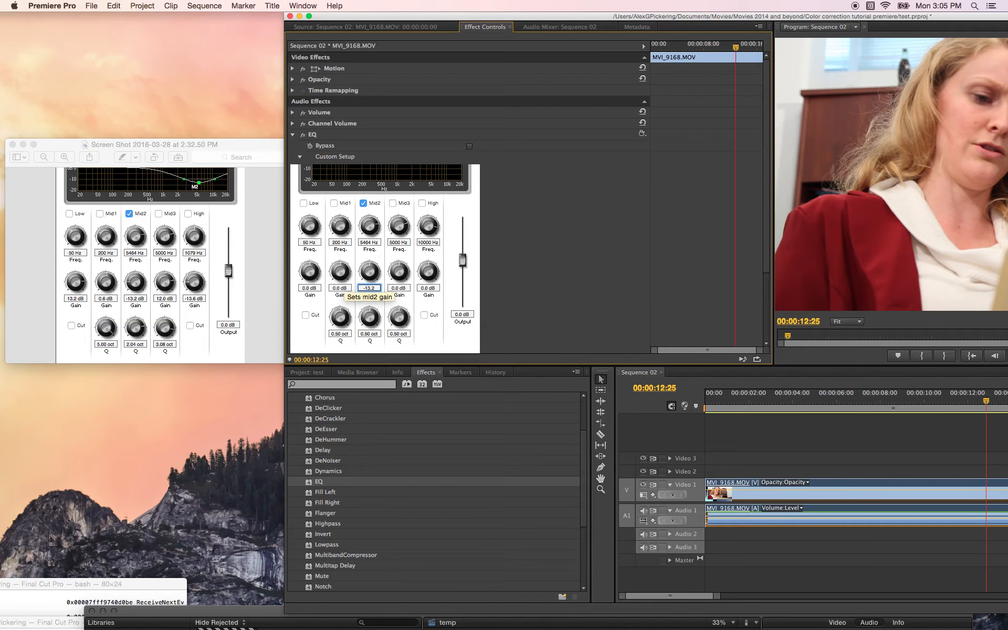
# Set the Mid2 band's Q to 2.04 oct
pyautogui.click(366, 335)
pyautogui.click(371, 334)
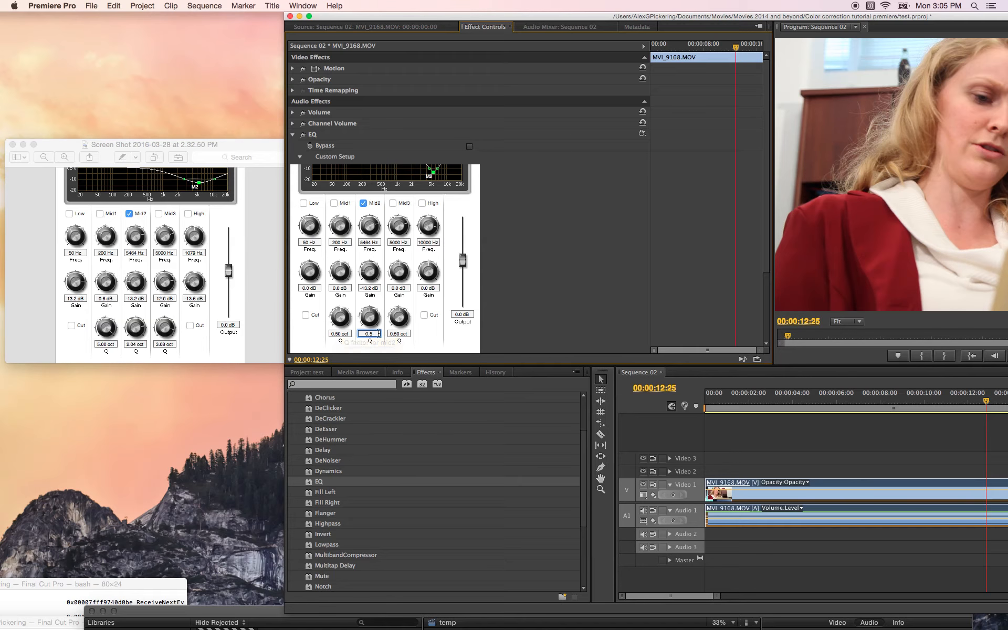
pyautogui.moveTo(379, 333); pyautogui.dragTo(352, 334)
pyautogui.write('2.04')
pyautogui.press('Tab')
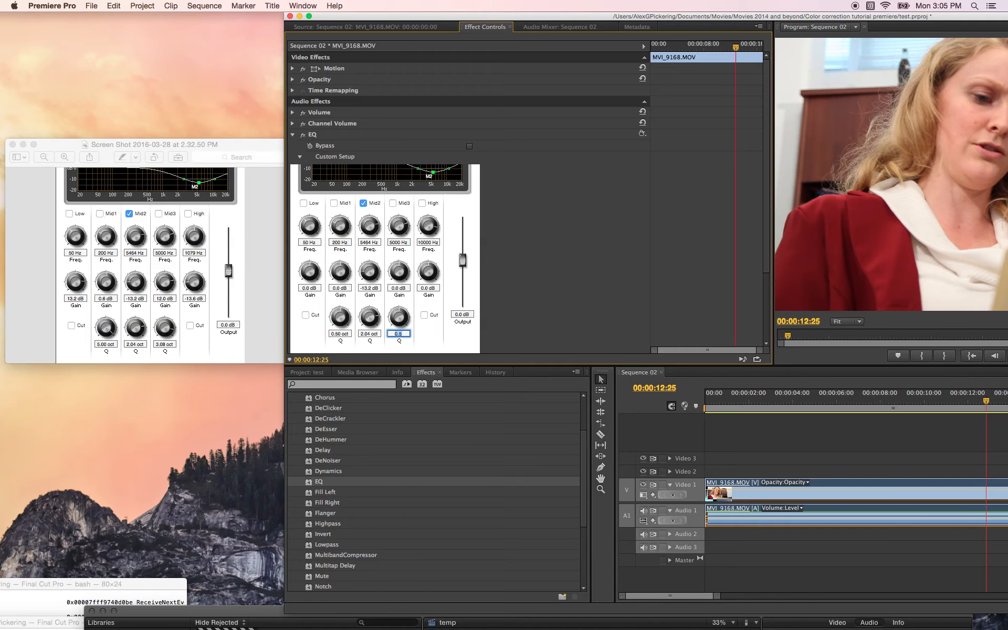
pyautogui.click(533, 252)
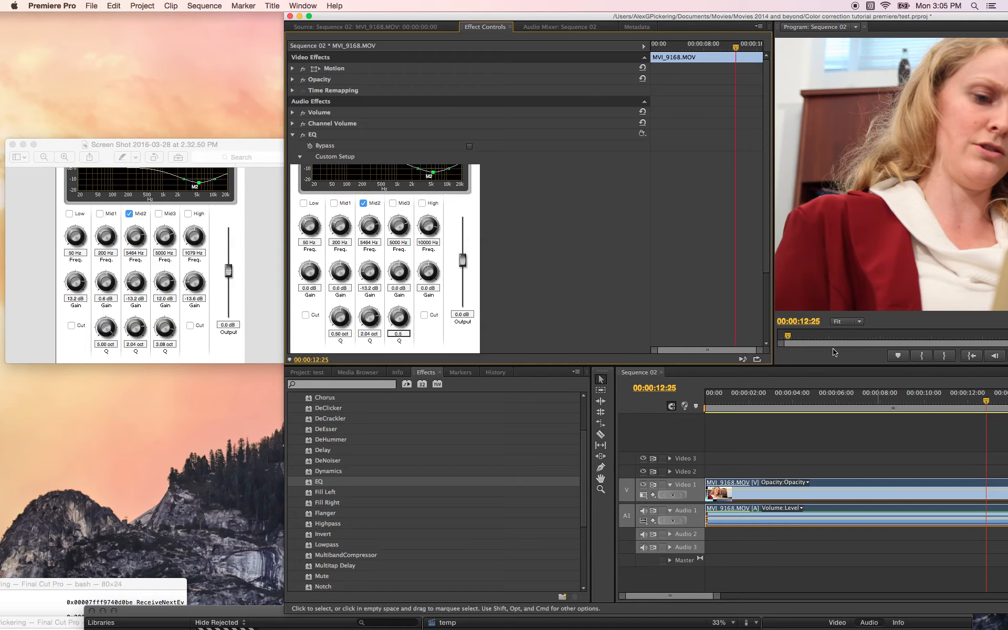
# Play the sequence from about 00:00:03:01 to listen to MVI_9168.MOV with the EQ applied
pyautogui.moveTo(818, 10); pyautogui.dragTo(609, 10)
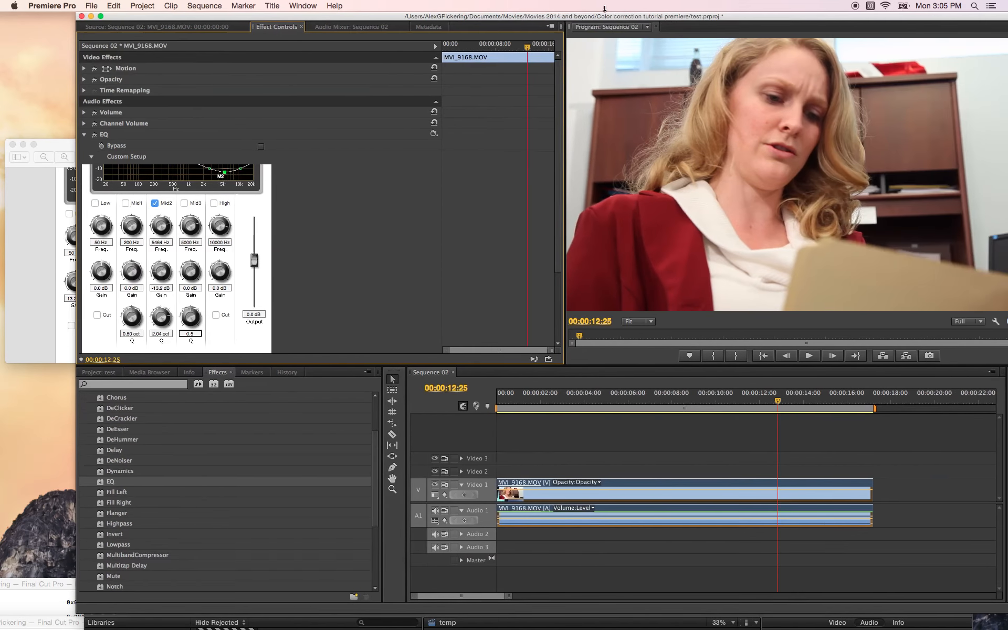
pyautogui.click(563, 407)
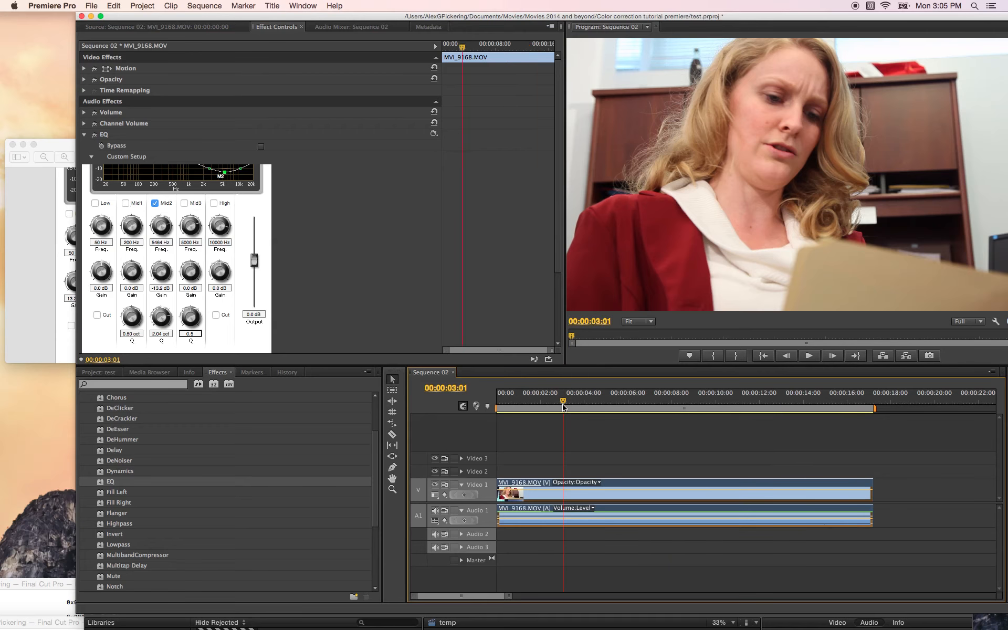
pyautogui.press('space')
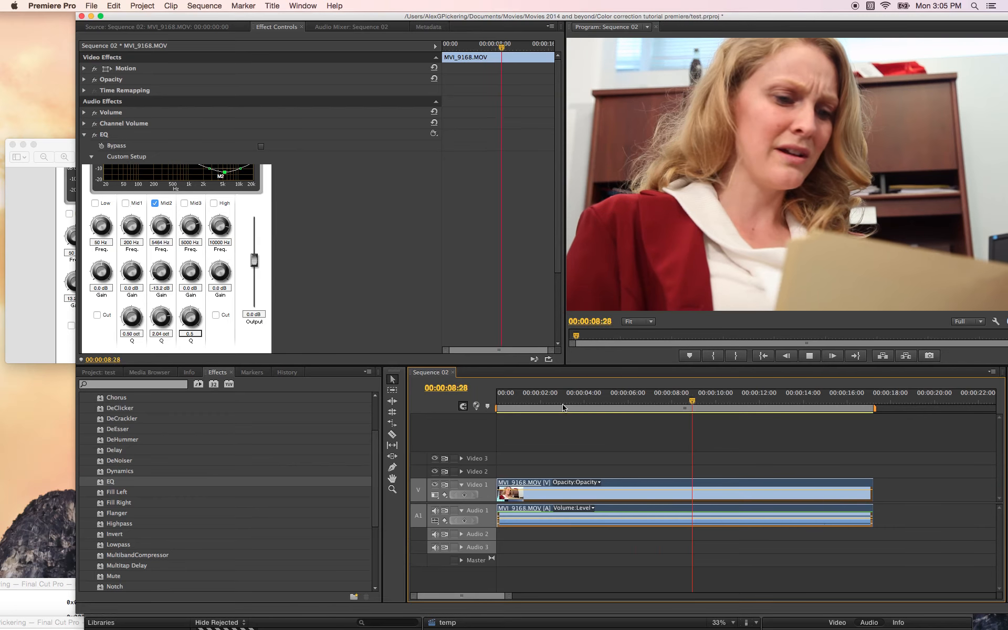
pyautogui.press('space')
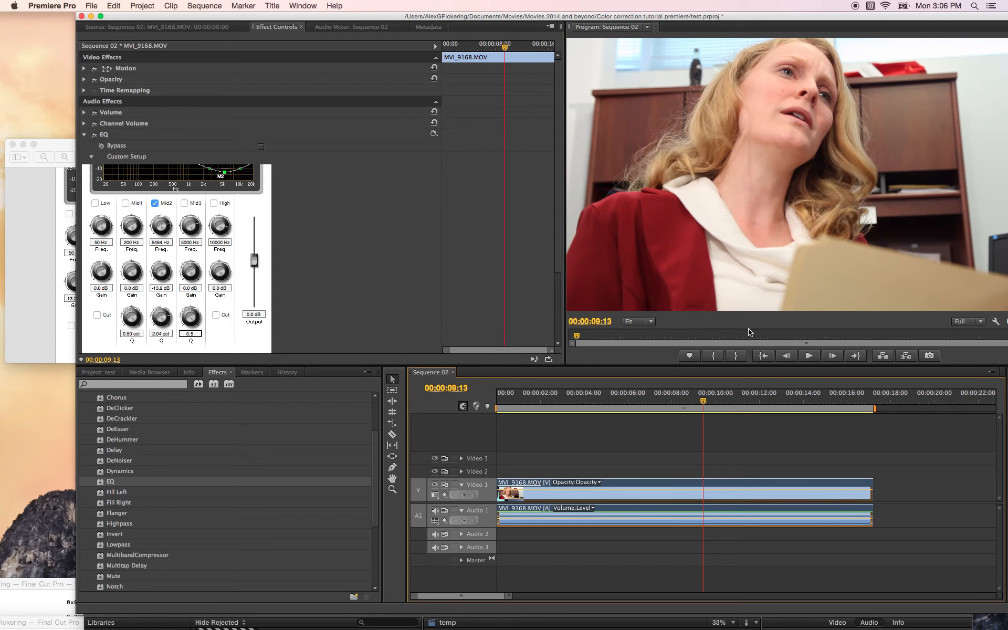
pyautogui.moveTo(562, 402); pyautogui.dragTo(536, 404)
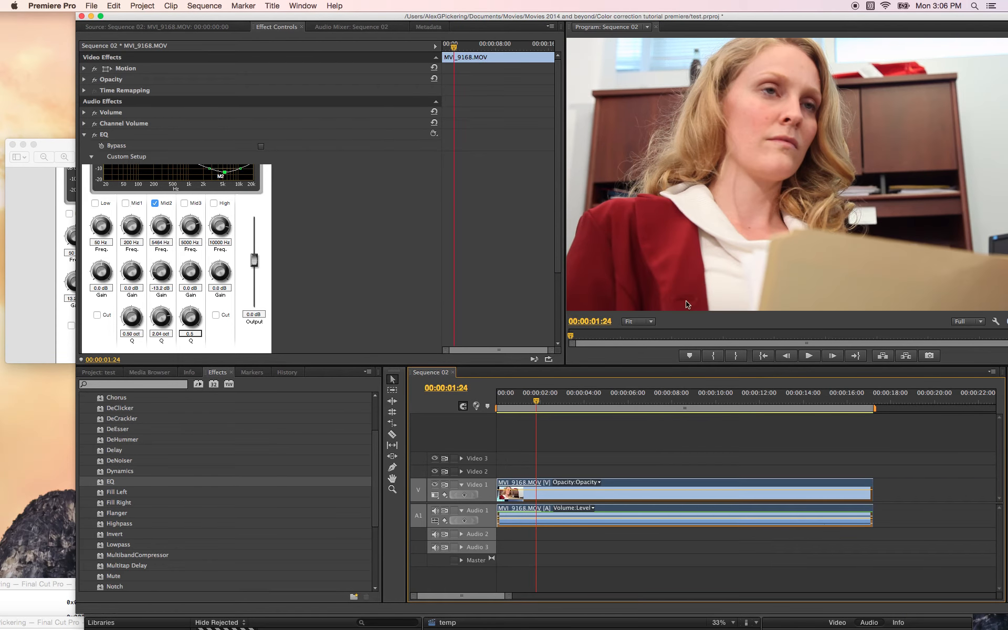
pyautogui.click(632, 402)
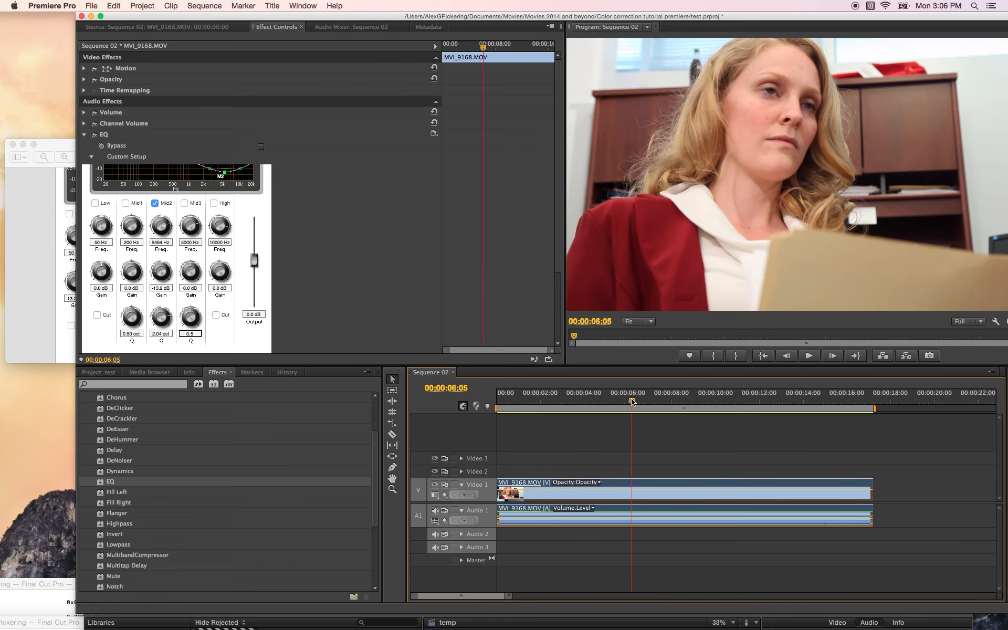
# Switch to Final Cut Pro and review the graphic equalizer of clip MVI_9169's Hum Reduction setting, closing it when finished
pyautogui.moveTo(639, 18); pyautogui.dragTo(876, 181)
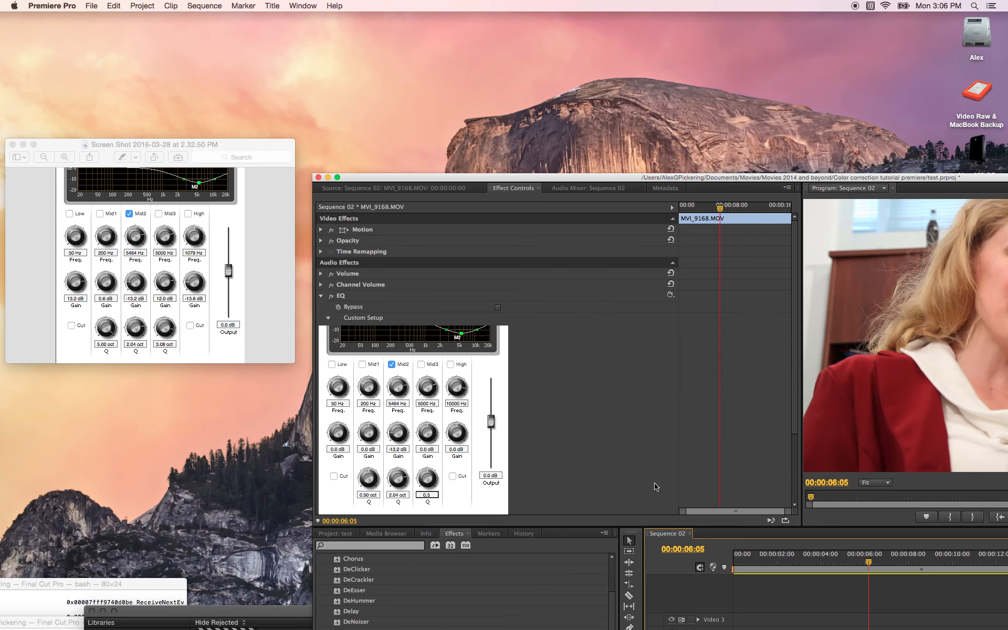
pyautogui.moveTo(294, 611); pyautogui.dragTo(310, 18)
pyautogui.click(971, 150)
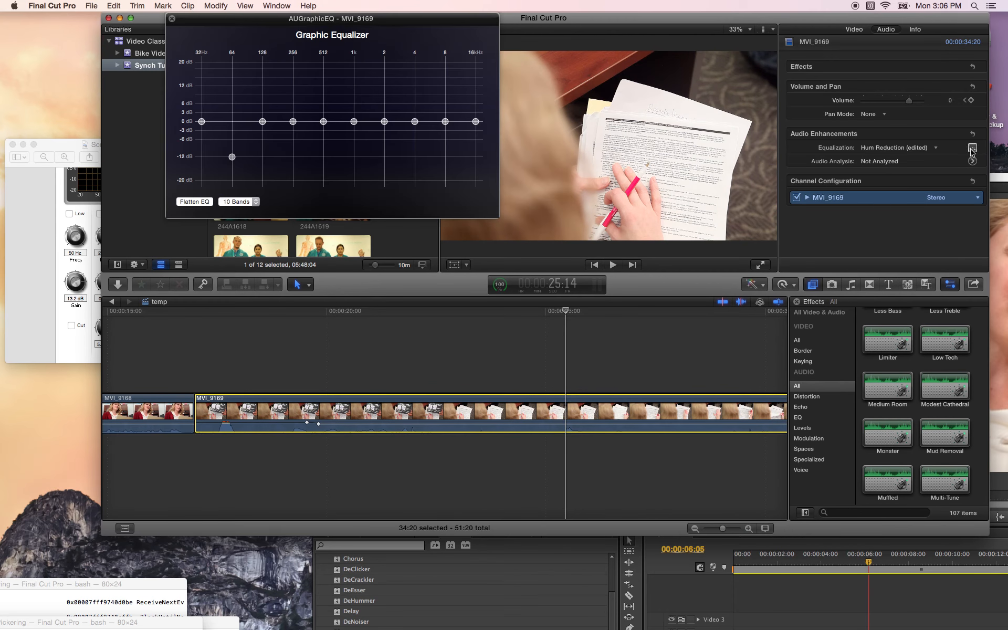
pyautogui.moveTo(432, 21); pyautogui.dragTo(505, 134)
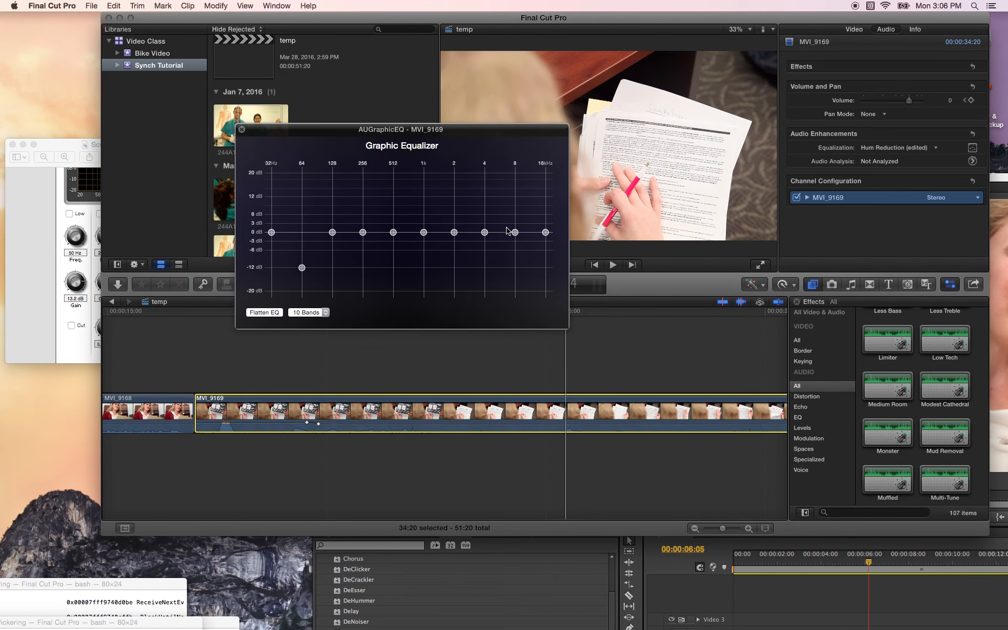
pyautogui.click(242, 130)
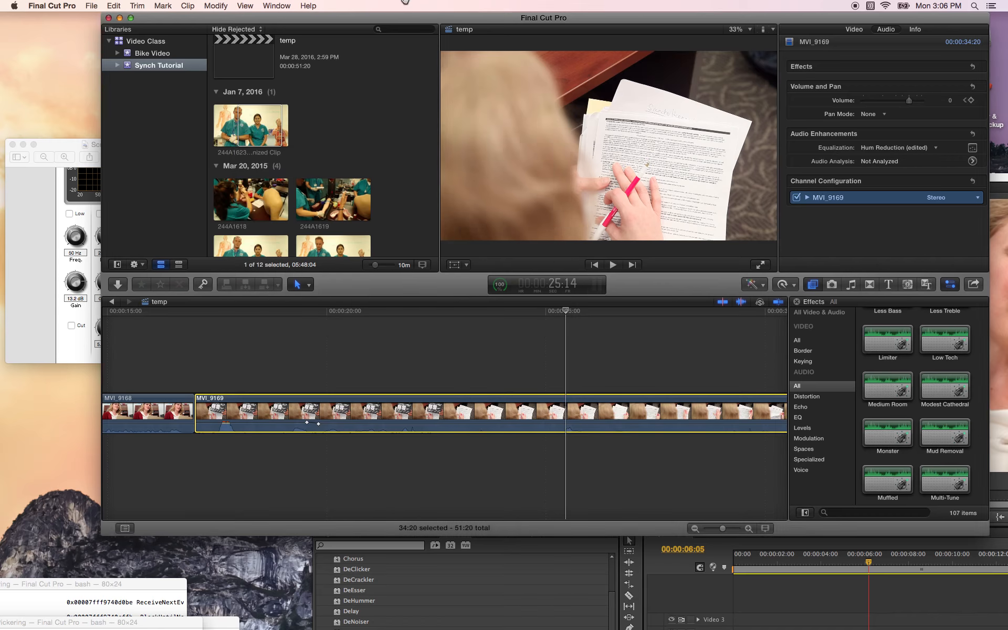
# Move the Final Cut Pro window aside and bring the Premiere Pro window back in front of it
pyautogui.moveTo(415, 18); pyautogui.dragTo(258, 20)
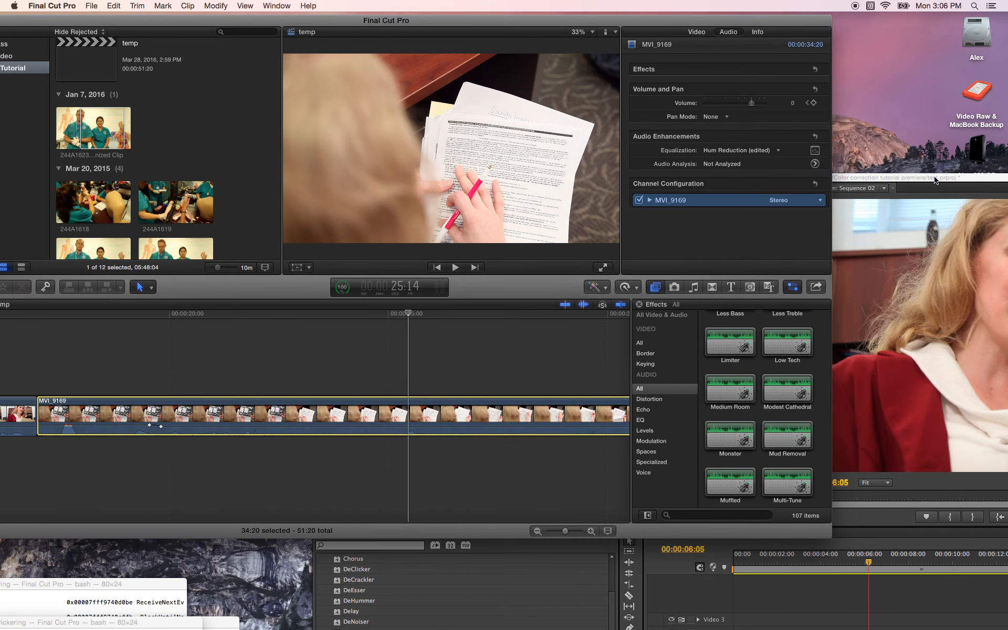
pyautogui.moveTo(937, 179); pyautogui.dragTo(624, 37)
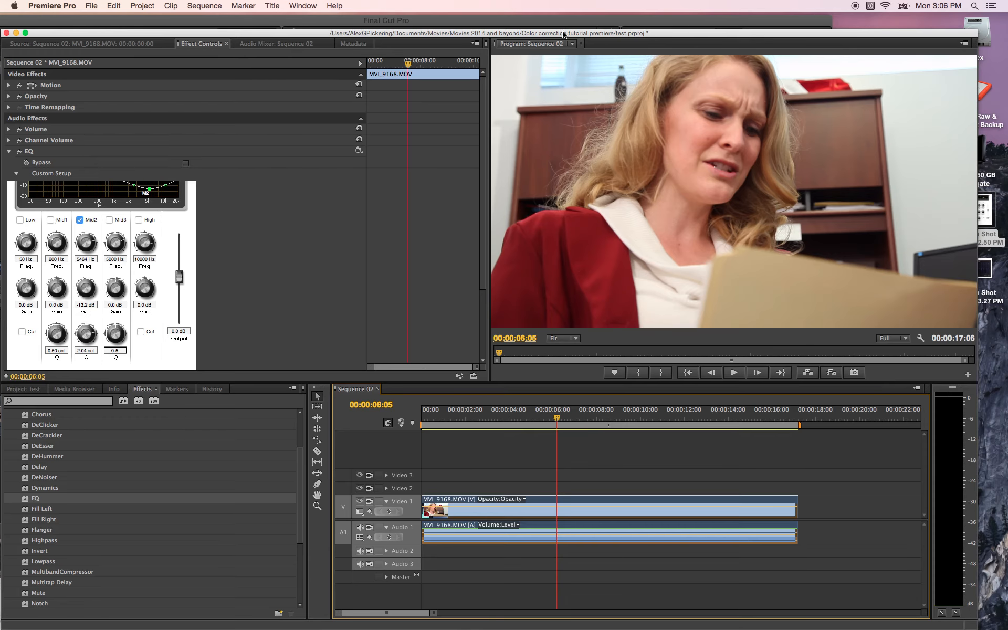
pyautogui.moveTo(567, 37); pyautogui.dragTo(634, 52)
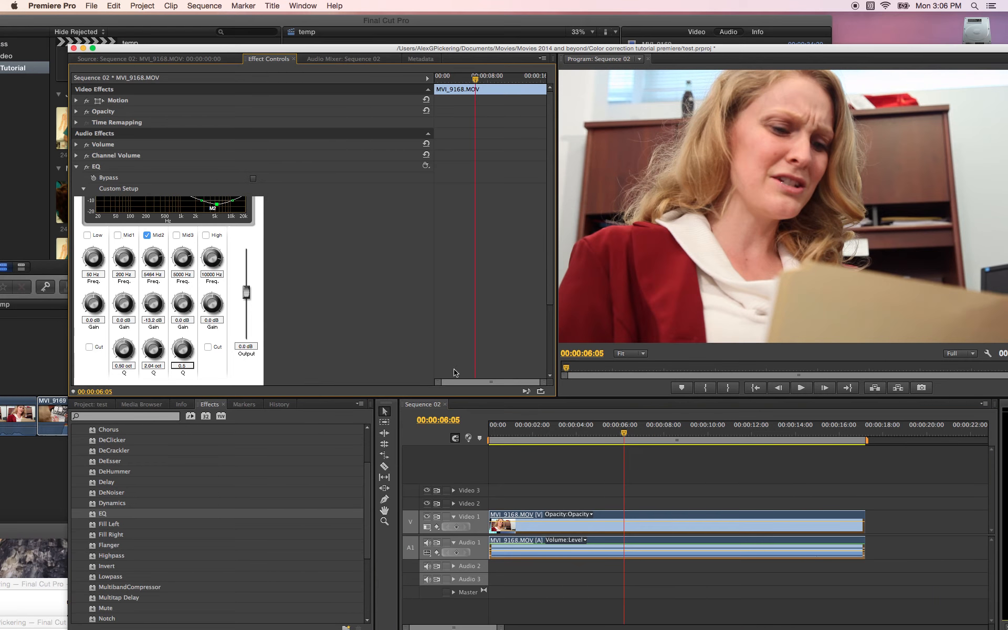
# Copy the EQ effect of MVI_9168.MOV and deselect the clip
pyautogui.click(100, 169)
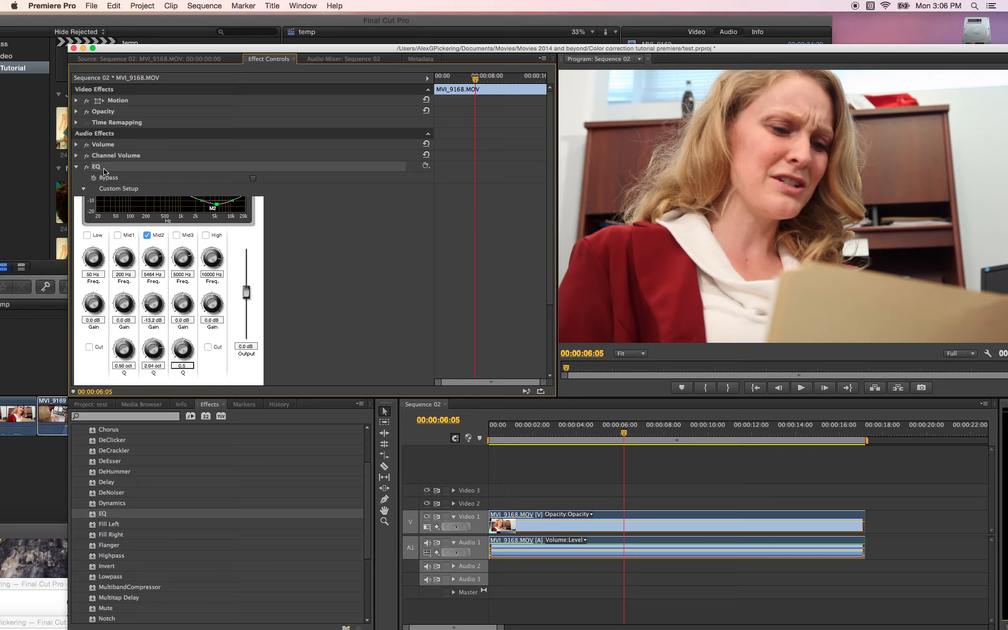
pyautogui.click(116, 5)
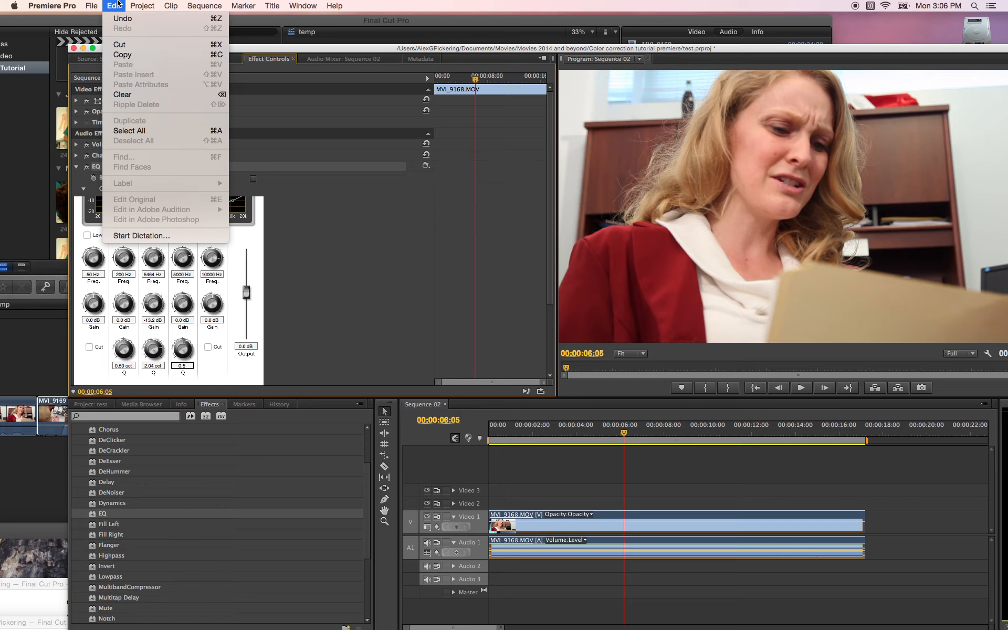
pyautogui.click(122, 55)
pyautogui.click(759, 484)
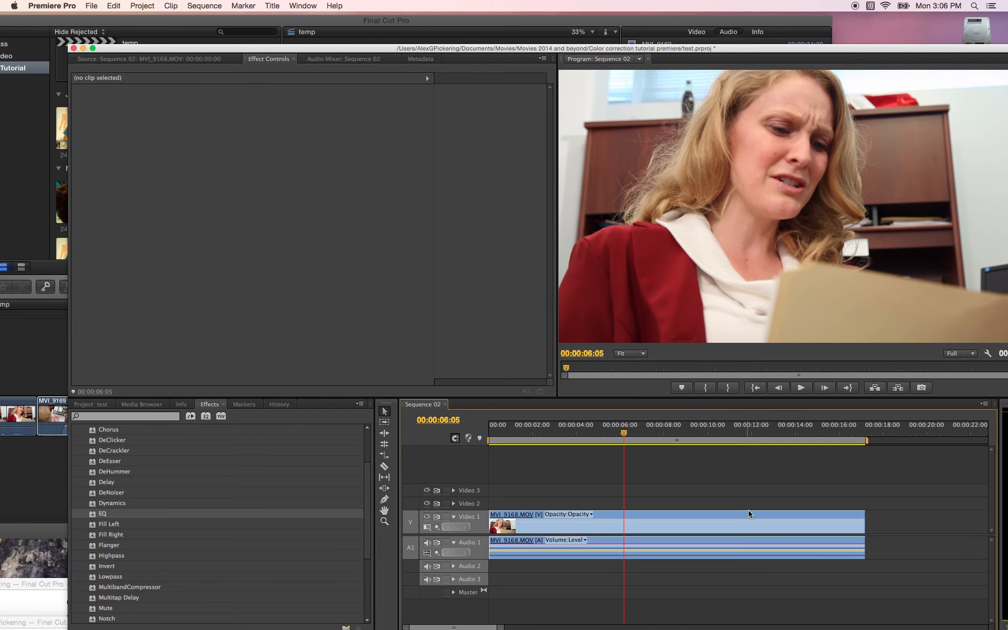
# Split MVI_9168.MOV with the Razor tool at about 00:00:12:23 and return to the Selection tool
pyautogui.click(384, 466)
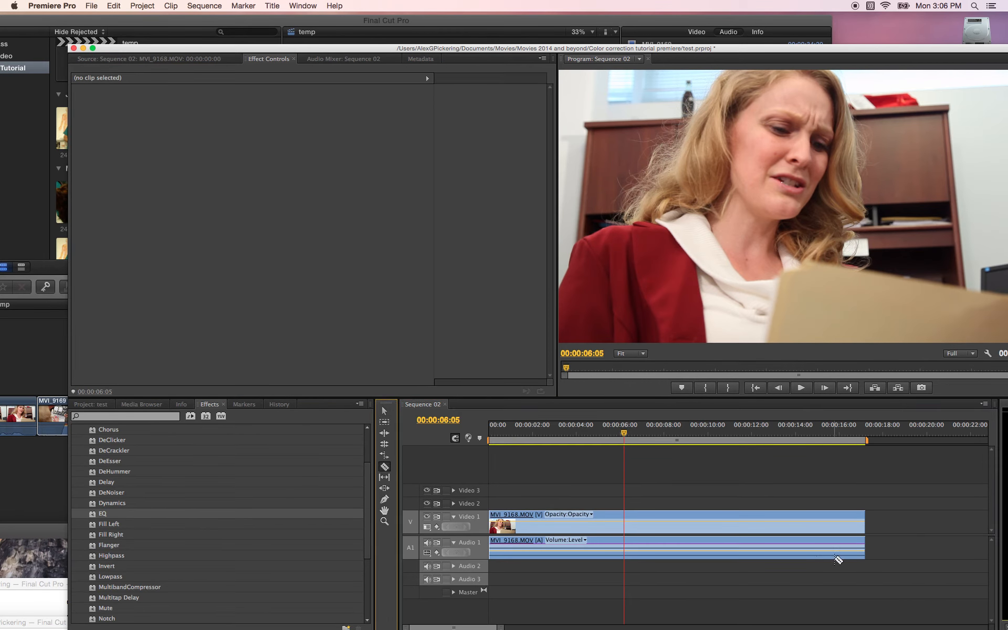
pyautogui.click(768, 520)
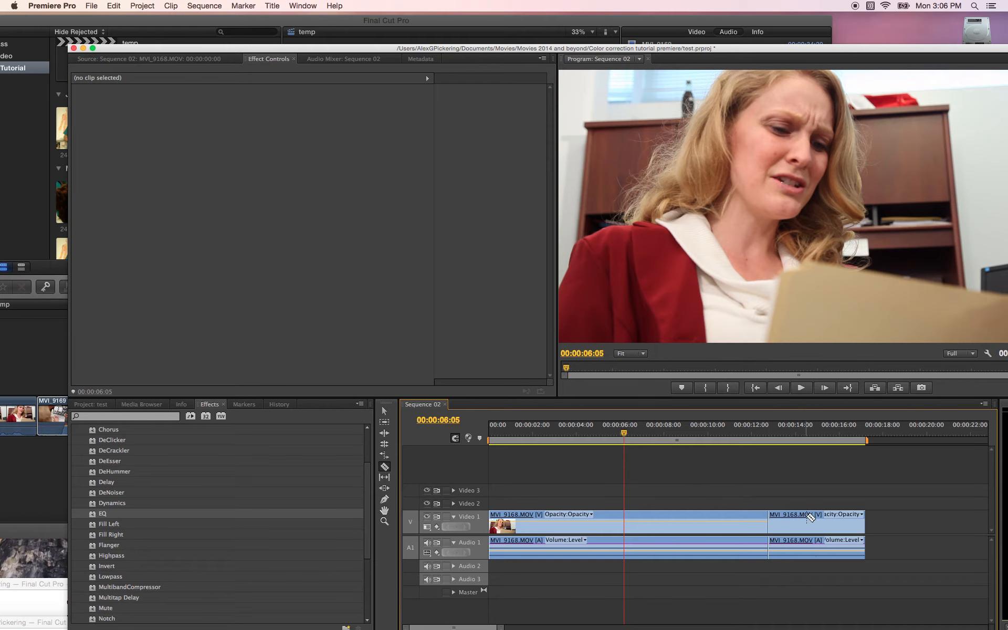
pyautogui.click(383, 411)
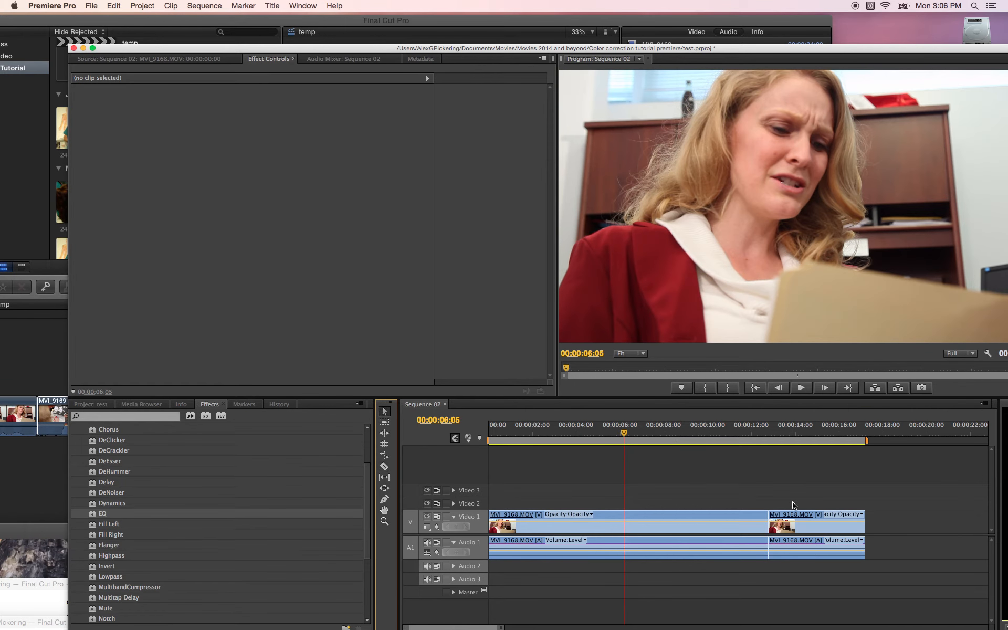
# Delete the EQ effect from the second segment of MVI_9168.MOV and paste the copied EQ onto it
pyautogui.doubleClick(790, 557)
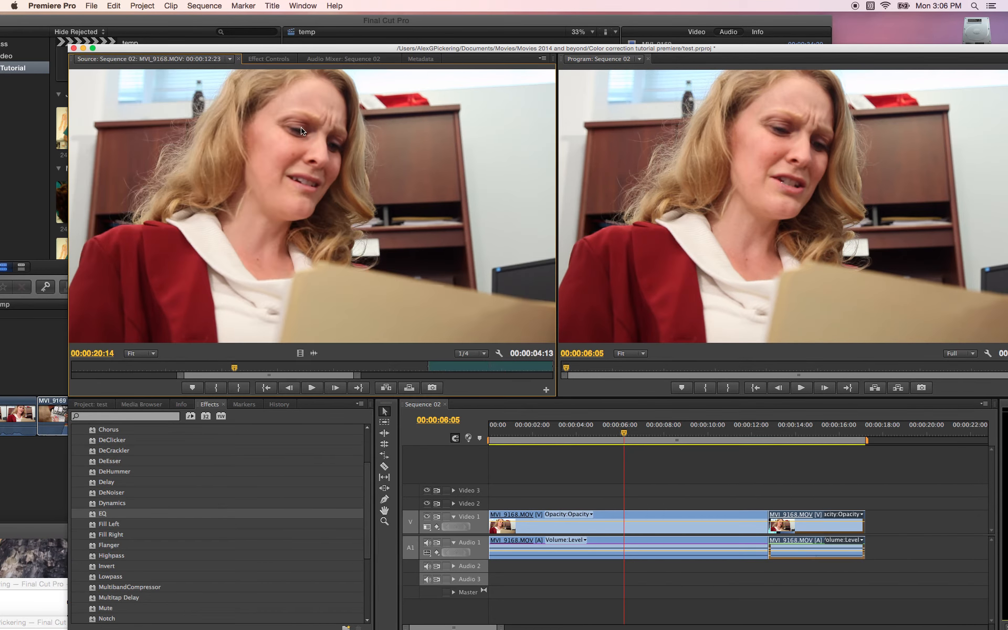
pyautogui.click(268, 59)
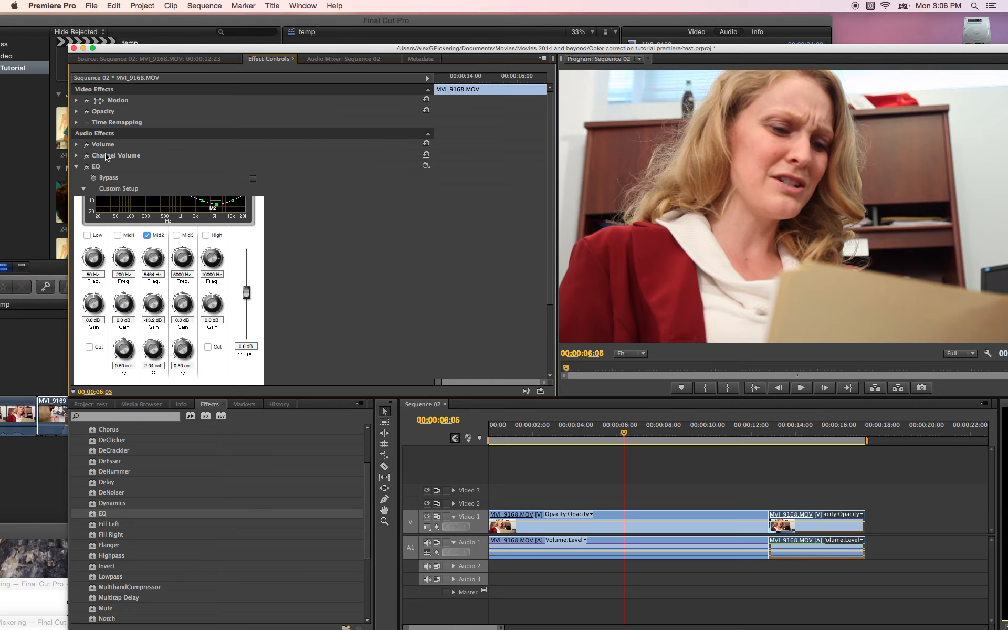
pyautogui.press('Delete')
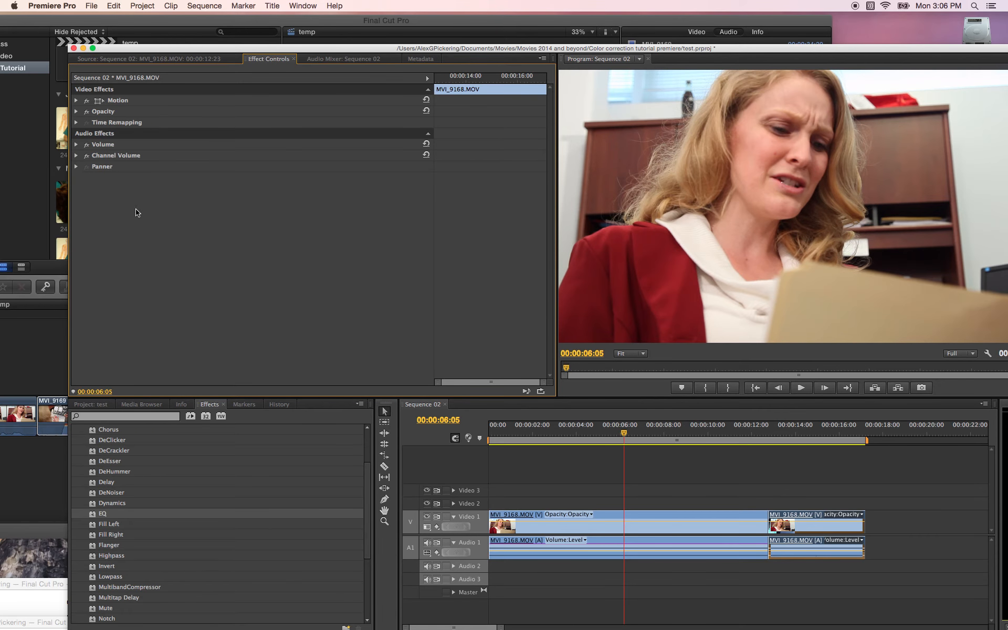
pyautogui.click(113, 6)
pyautogui.click(124, 66)
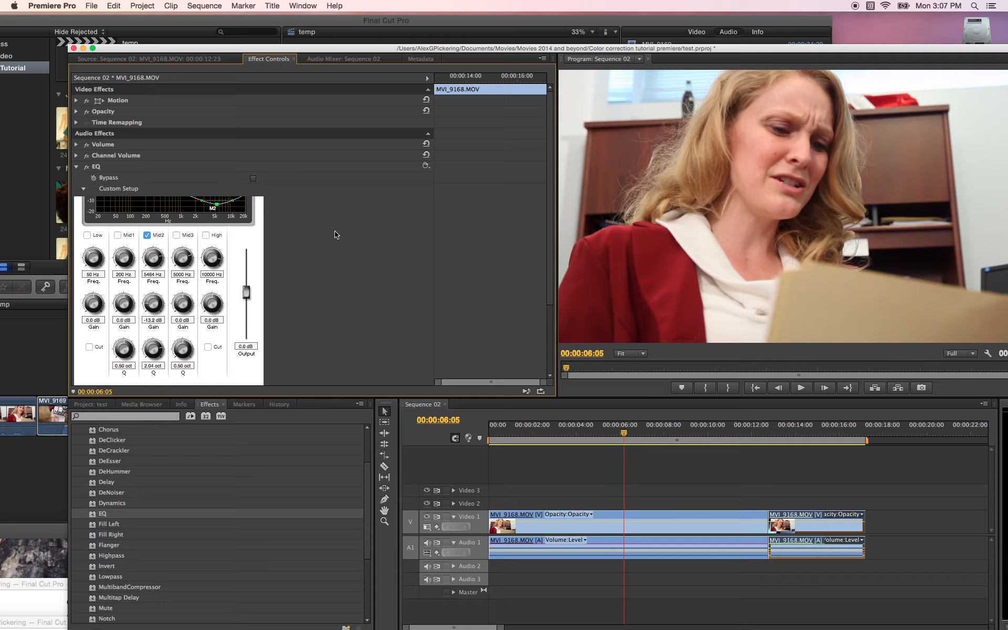
pyautogui.click(808, 453)
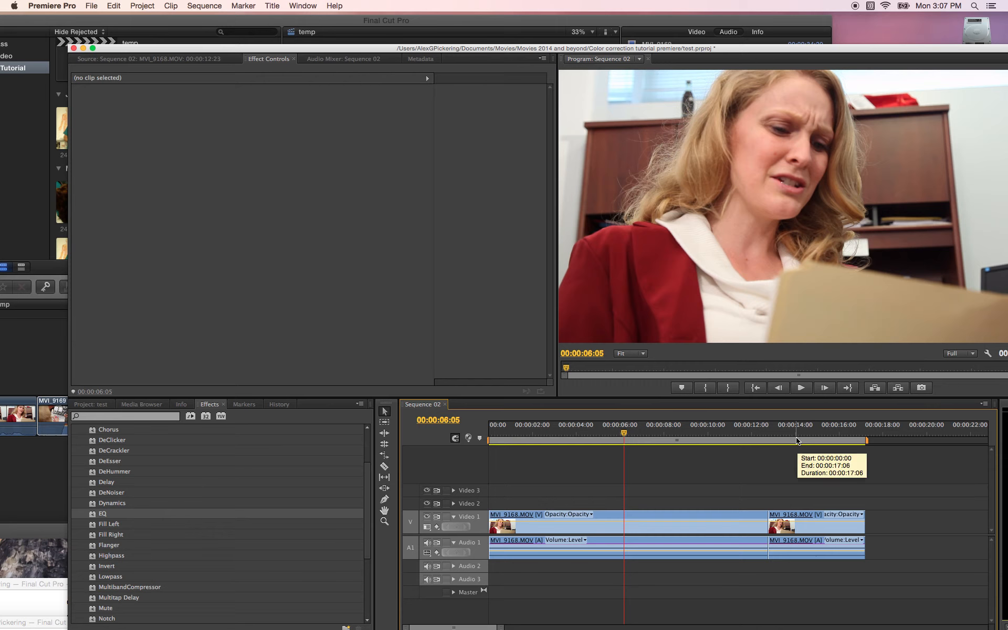
# Undo the EQ changes on the second segment and the split of MVI_9168.MOV
pyautogui.click(891, 432)
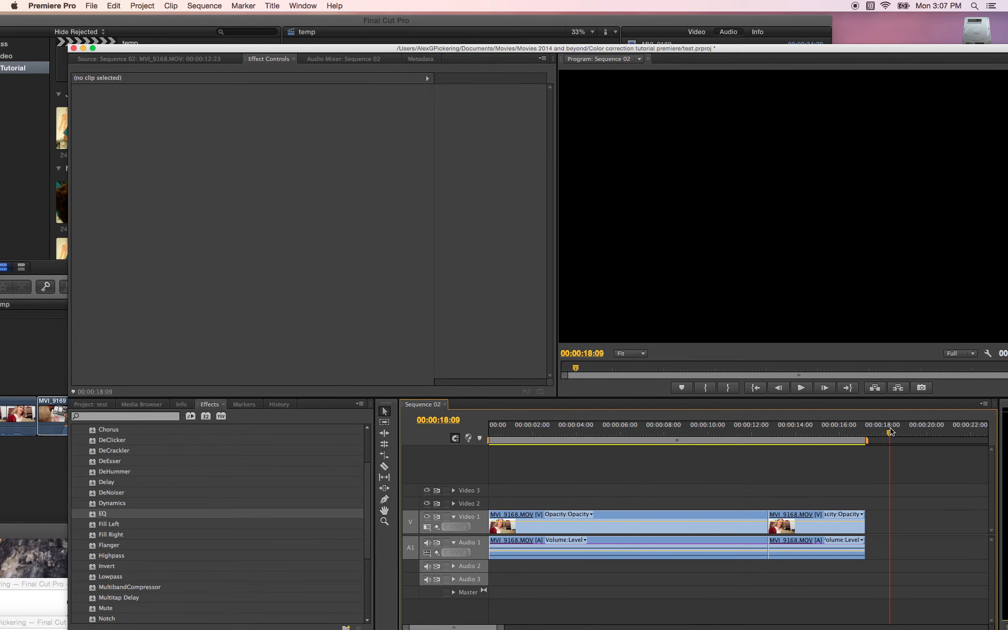
pyautogui.doubleClick(812, 529)
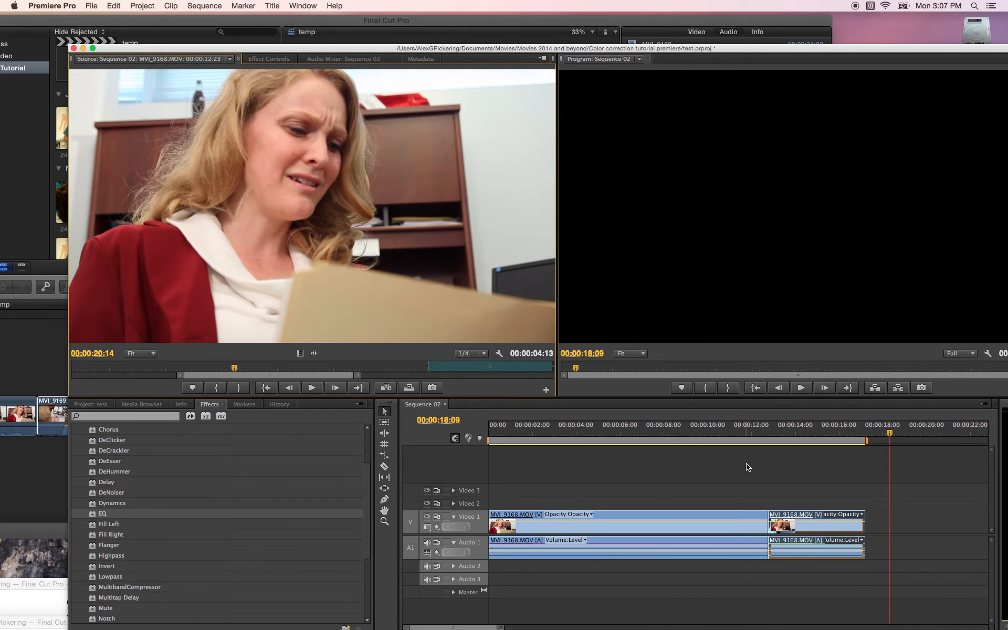
pyautogui.click(778, 431)
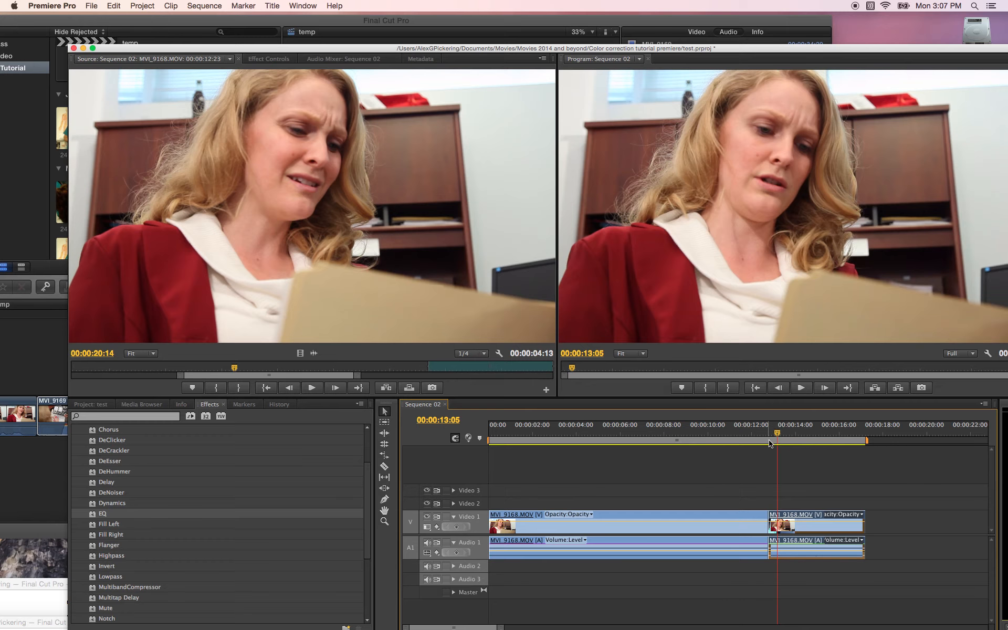
pyautogui.press('super+z')
# Play the sequence from about 00:00:09:21 to listen to the clip's audio, and stop playback
pyautogui.click(701, 432)
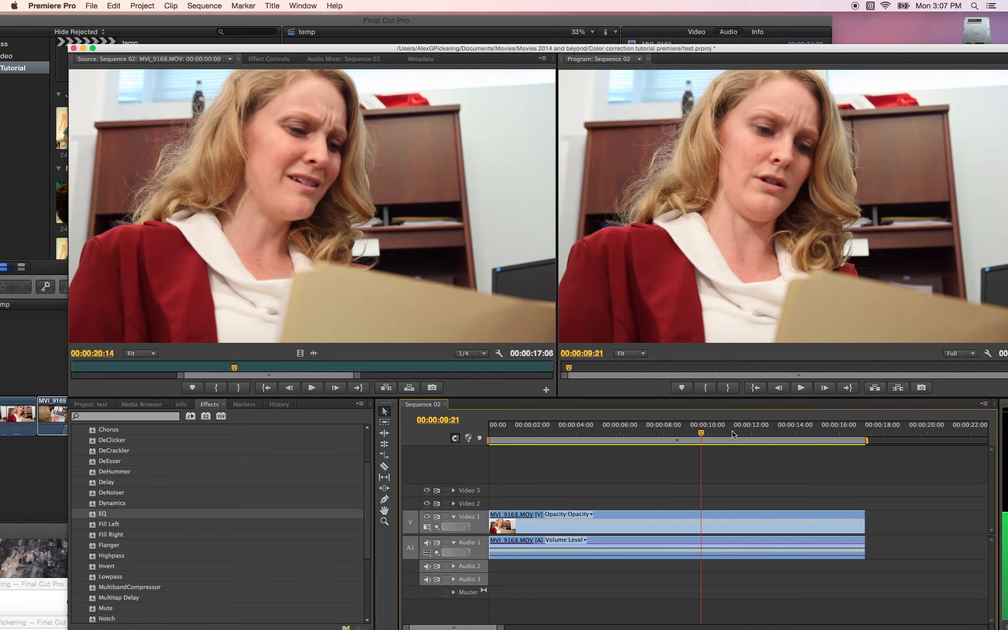
pyautogui.click(662, 432)
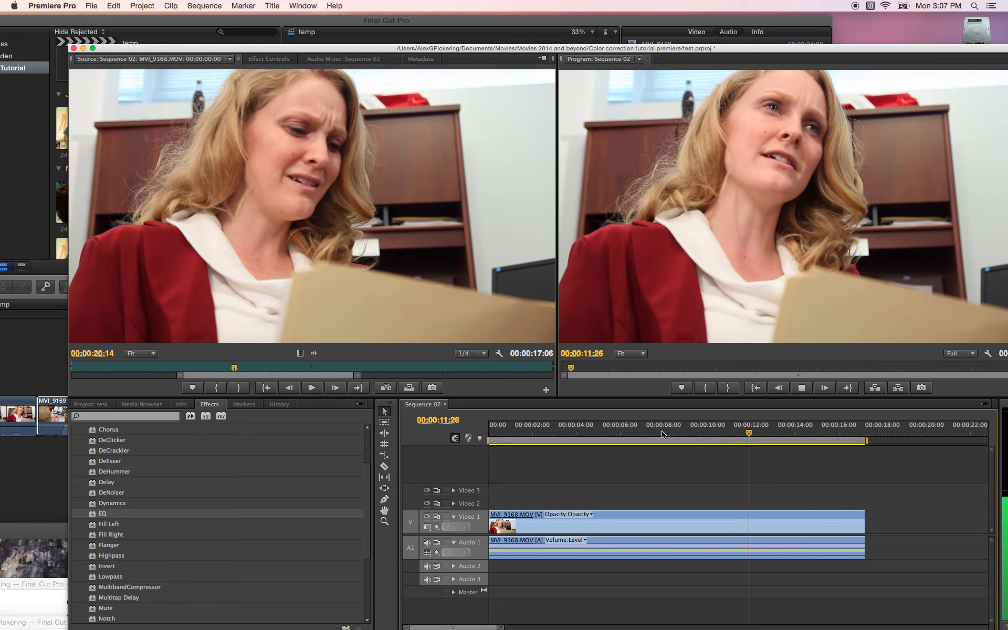
pyautogui.press('space')
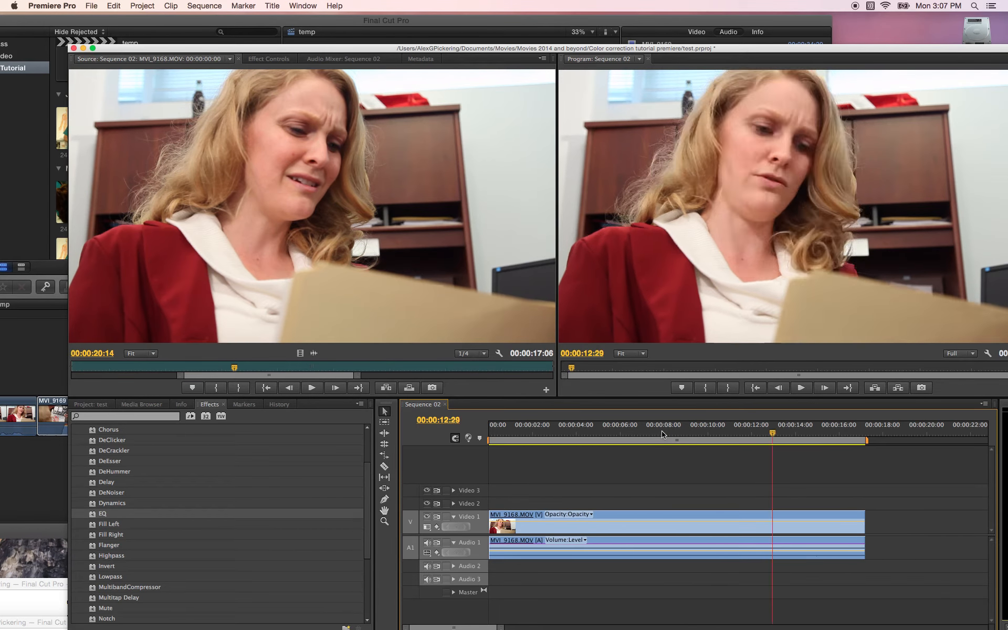
# Adjust the volume line of MVI_9168.MOV's audio, lowering it to -oo dB and raising it again, and reposition the window to show the audio meters
pyautogui.moveTo(581, 49); pyautogui.dragTo(557, 19)
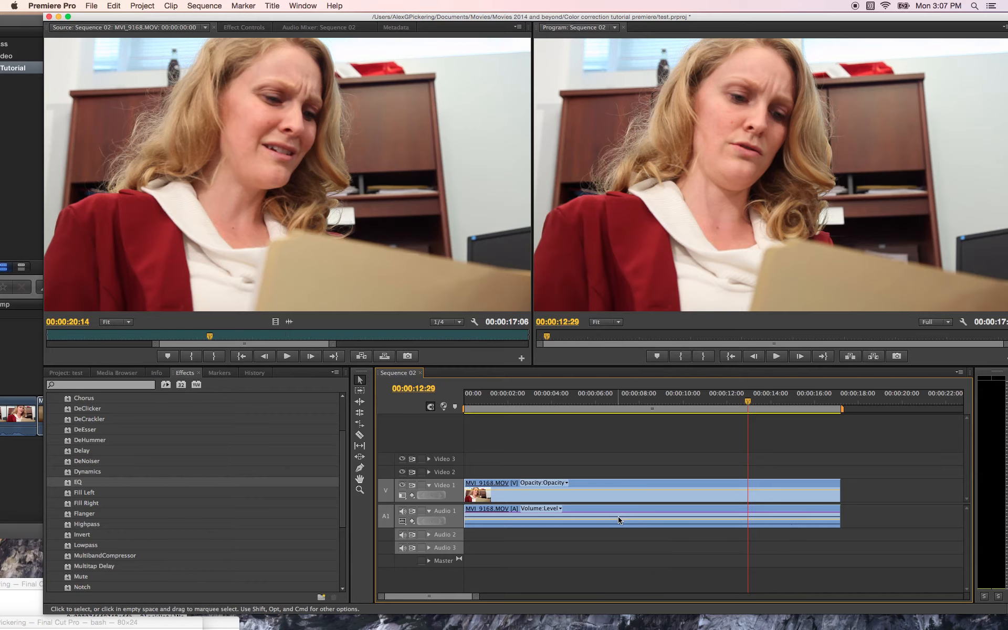
pyautogui.moveTo(620, 521)
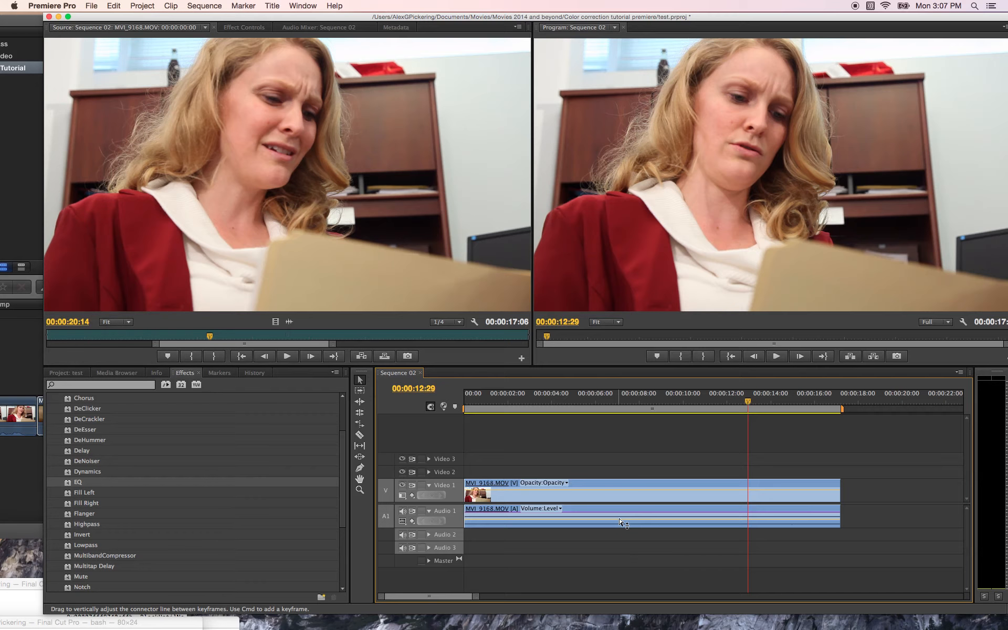
pyautogui.moveTo(620, 522); pyautogui.dragTo(620, 522)
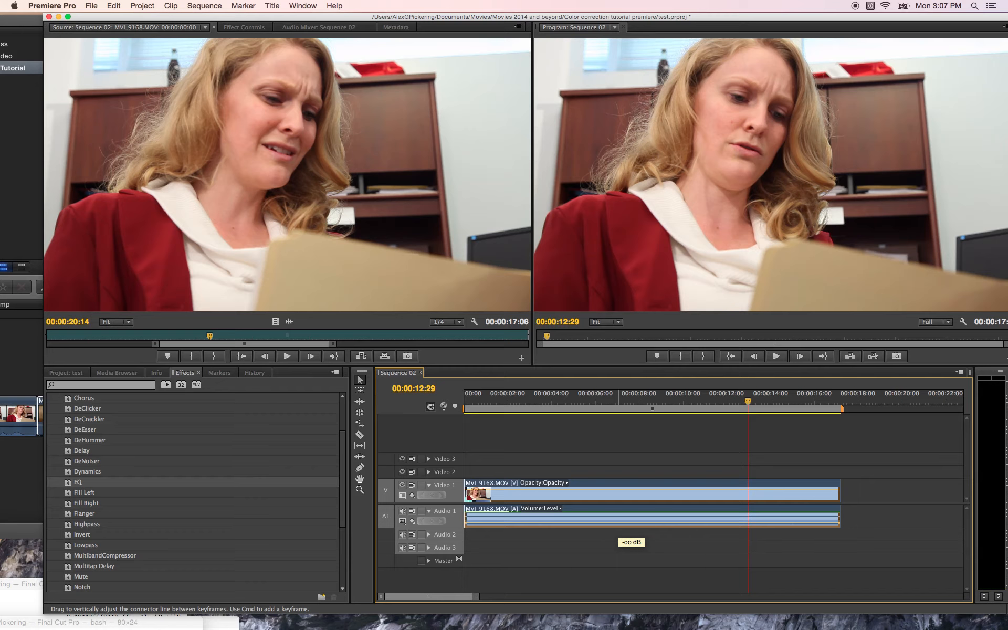
pyautogui.moveTo(619, 523); pyautogui.dragTo(648, 517)
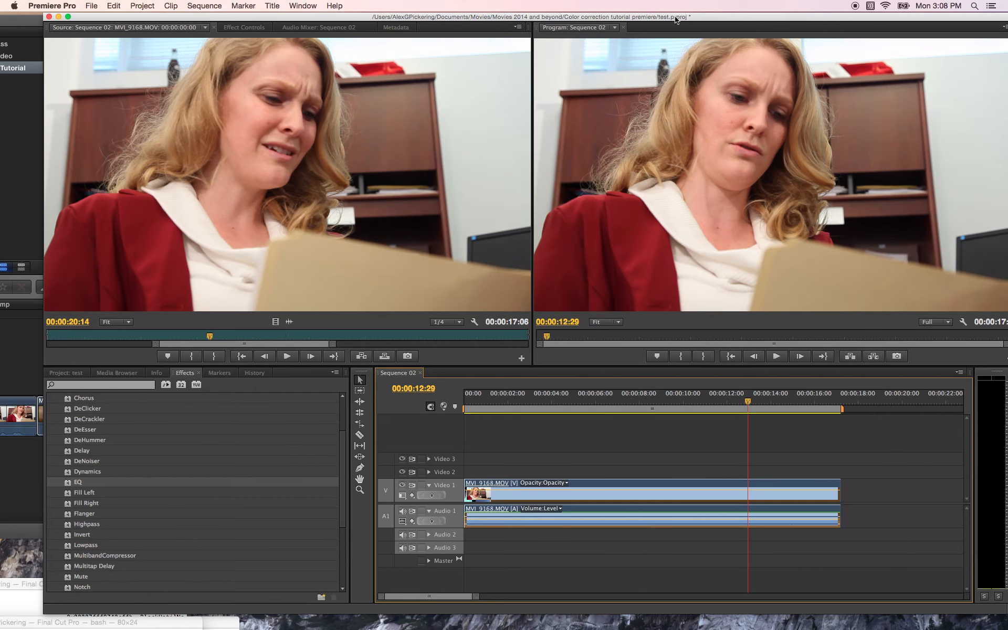
pyautogui.moveTo(674, 17); pyautogui.dragTo(588, 17)
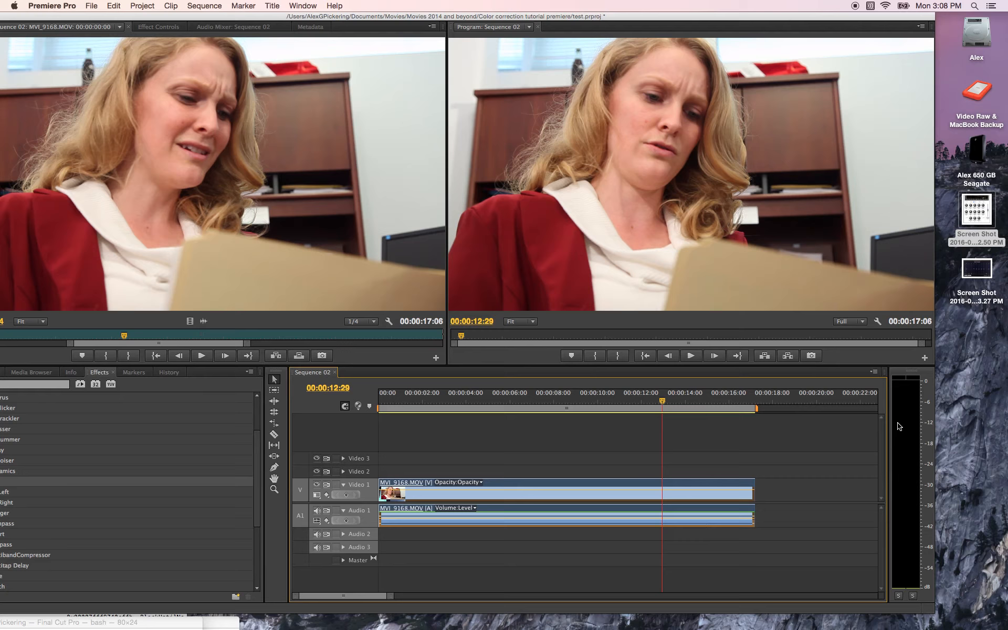
# Play the sequence from about 00:00:11 in several stretches, checking the clip's audio levels on the meters
pyautogui.moveTo(631, 401); pyautogui.dragTo(626, 401)
pyautogui.press('space')
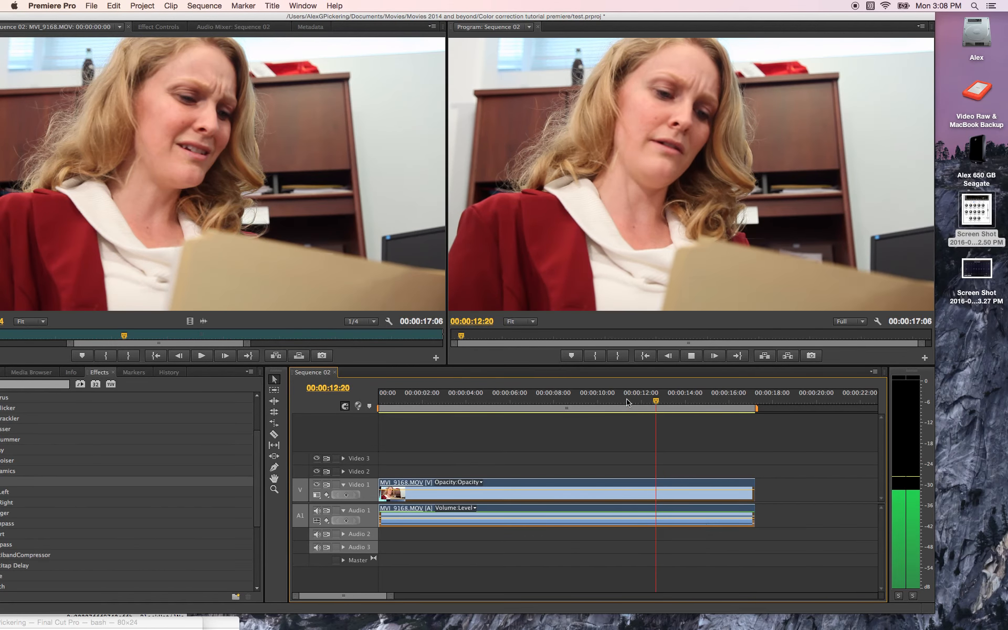
pyautogui.press('space')
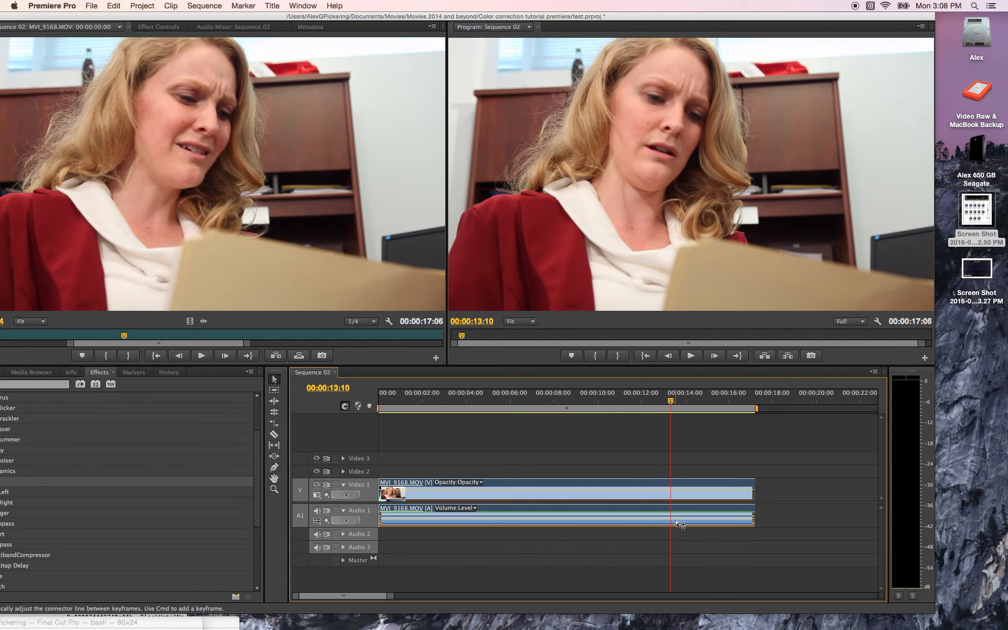
pyautogui.press('space')
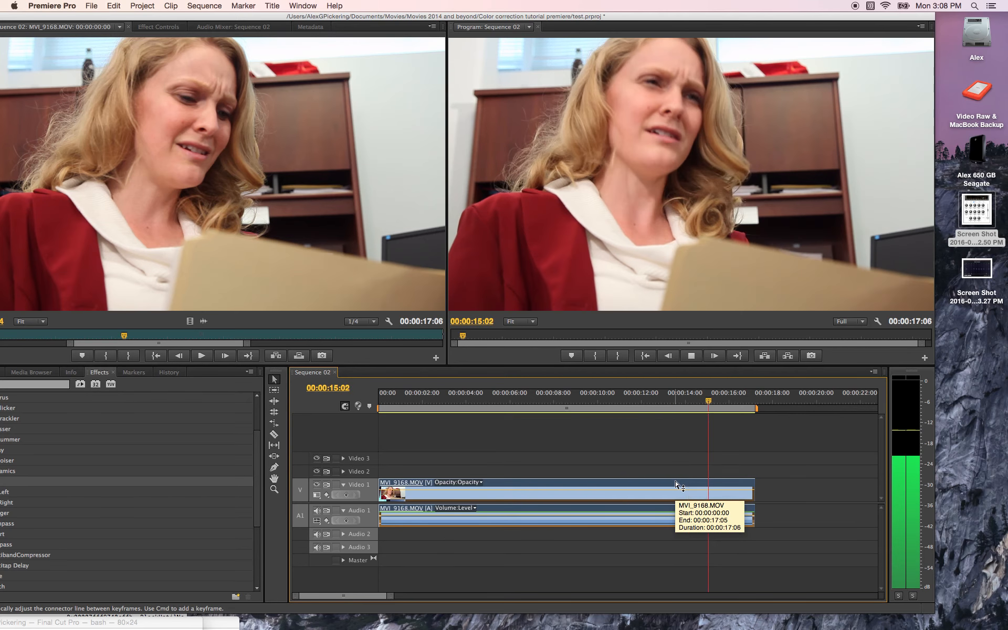
pyautogui.press('space')
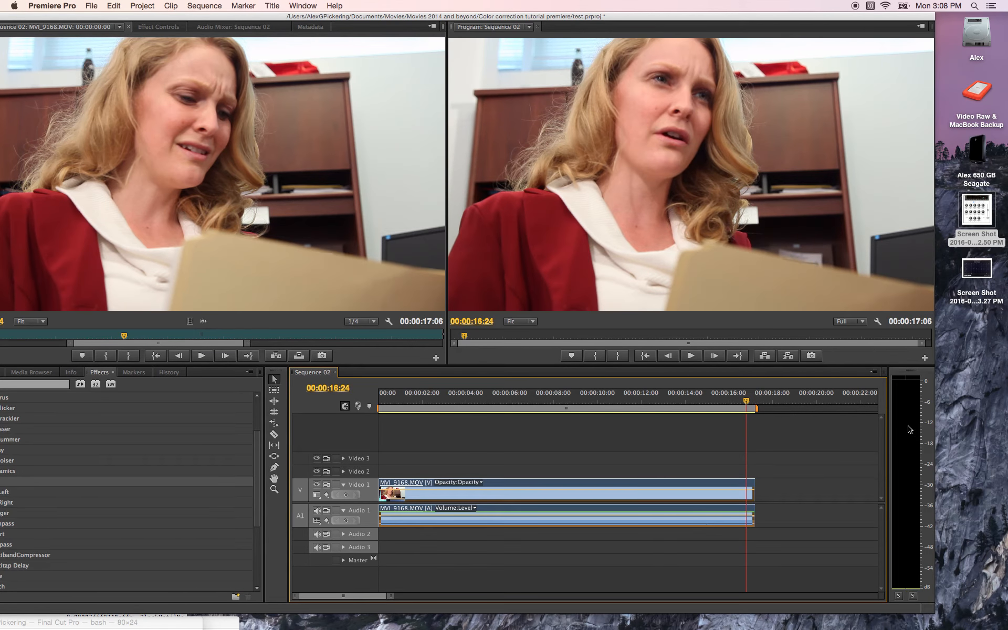
pyautogui.moveTo(638, 518); pyautogui.dragTo(639, 522)
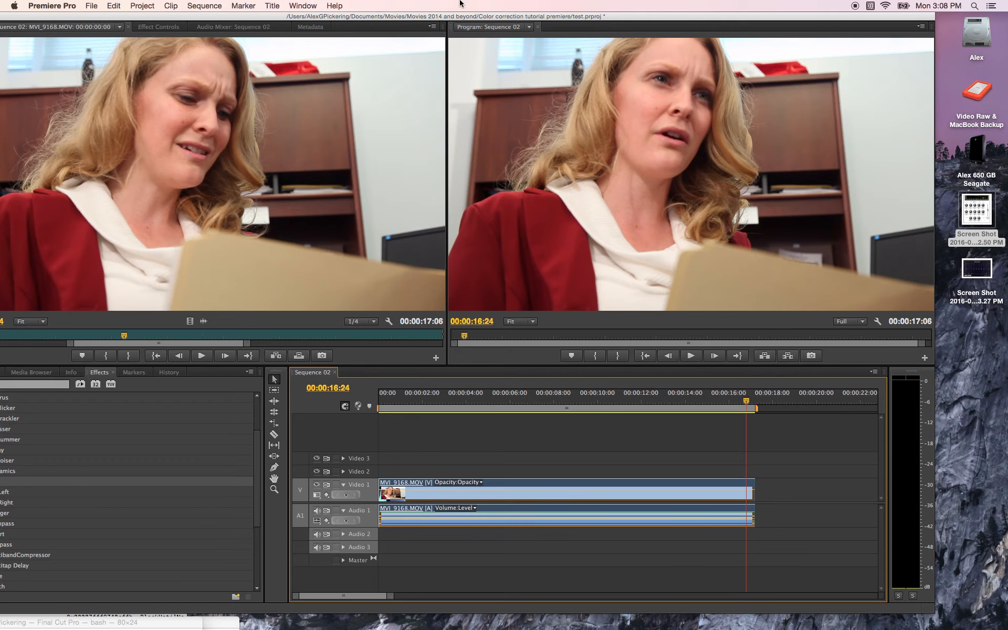
# Show the Audio Mixer for Sequence 02 and reposition the window so the mixer, timeline and audio meters are all visible
pyautogui.moveTo(406, 20); pyautogui.dragTo(527, 38)
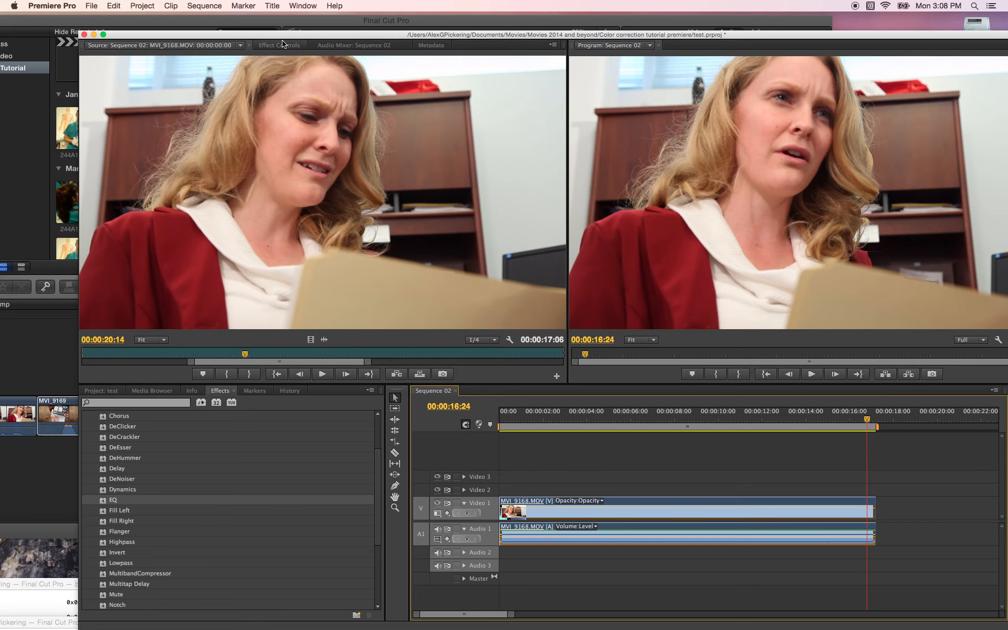
pyautogui.click(520, 376)
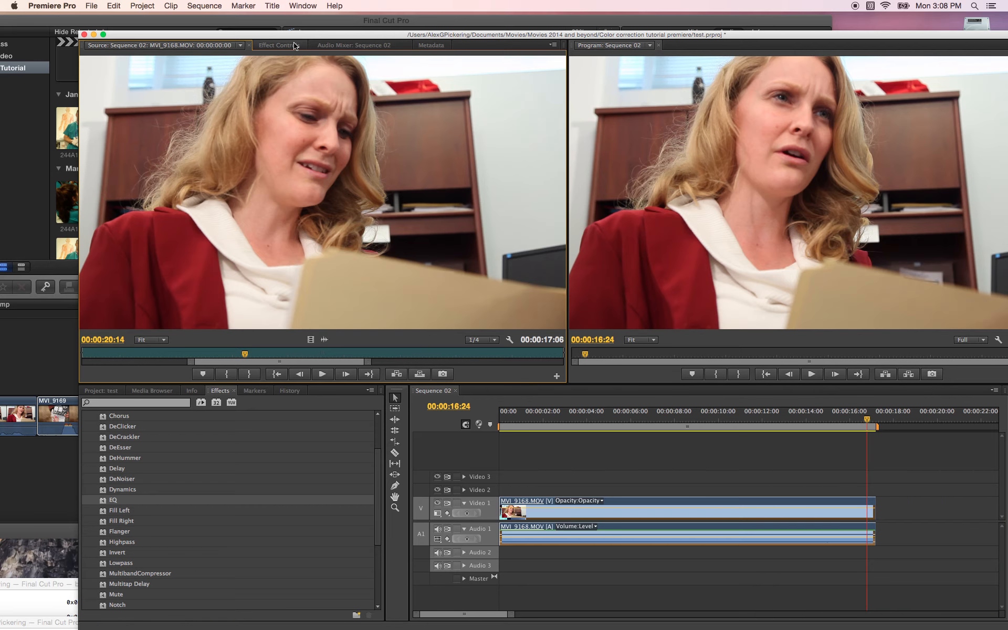
pyautogui.click(351, 46)
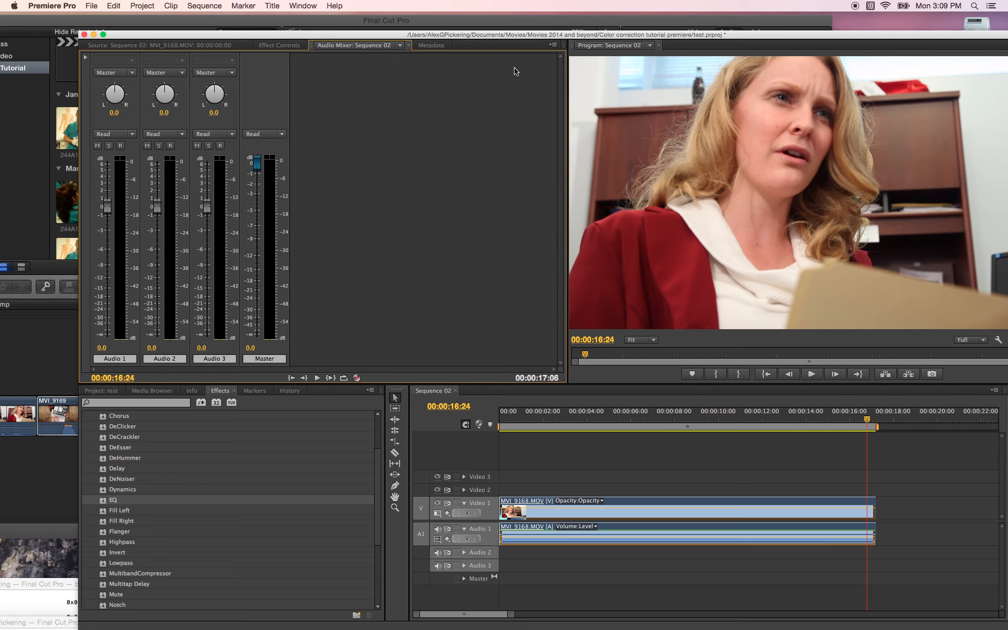
pyautogui.moveTo(555, 33); pyautogui.dragTo(502, 6)
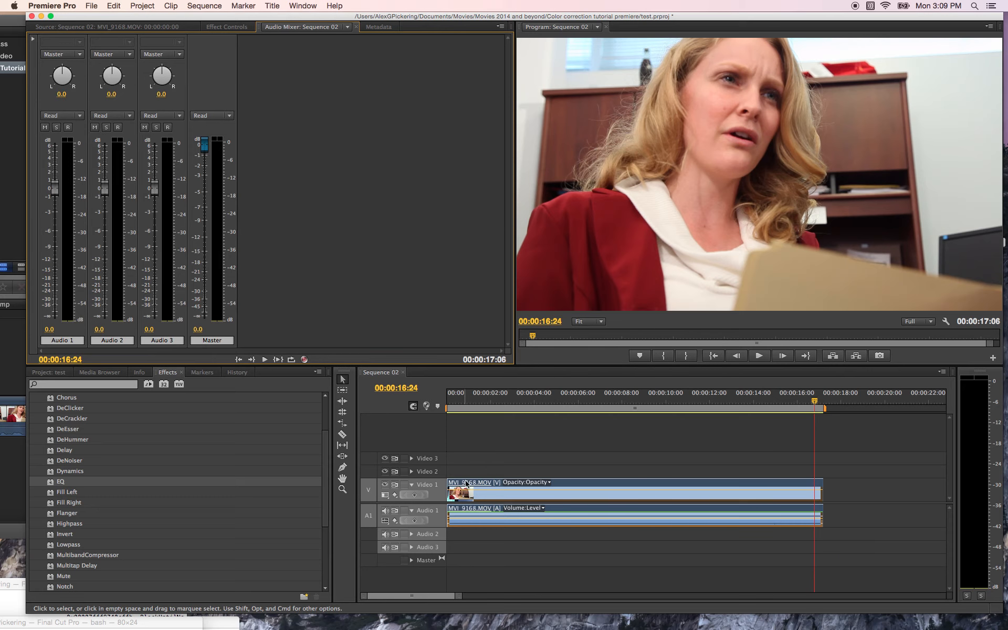
# Play the sequence from the start to 00:00:03:05 and add two volume keyframes around that point on MVI_9168.MOV's audio with the Pen tool
pyautogui.click(343, 468)
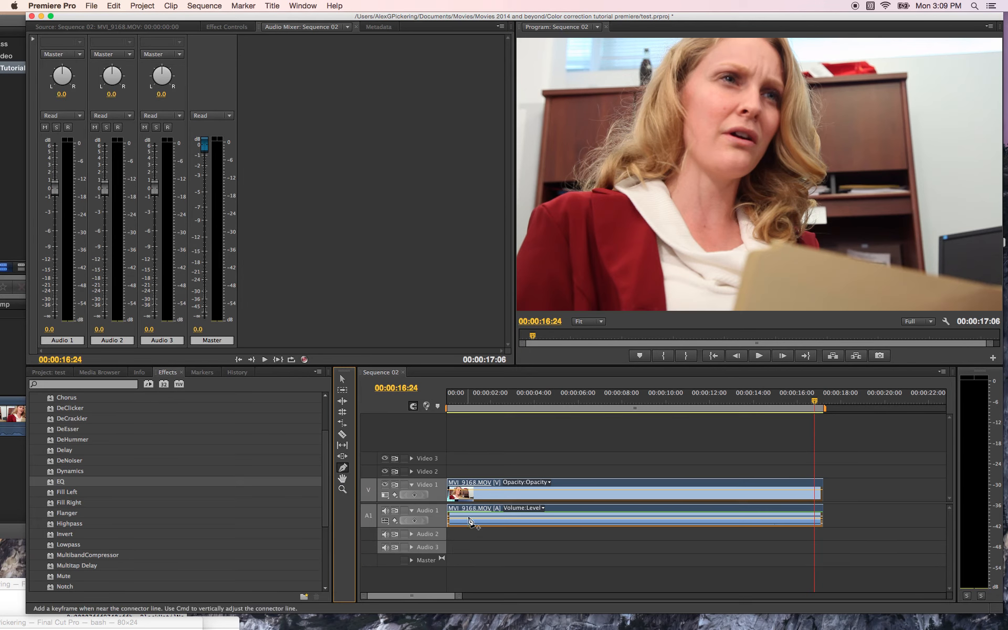
pyautogui.moveTo(462, 398); pyautogui.dragTo(437, 407)
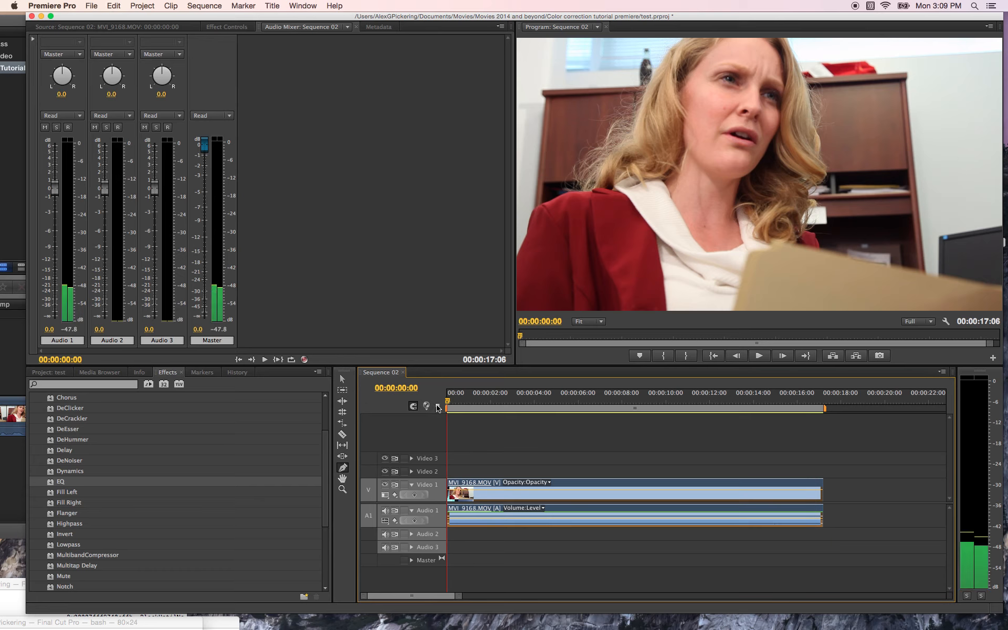
pyautogui.press('space')
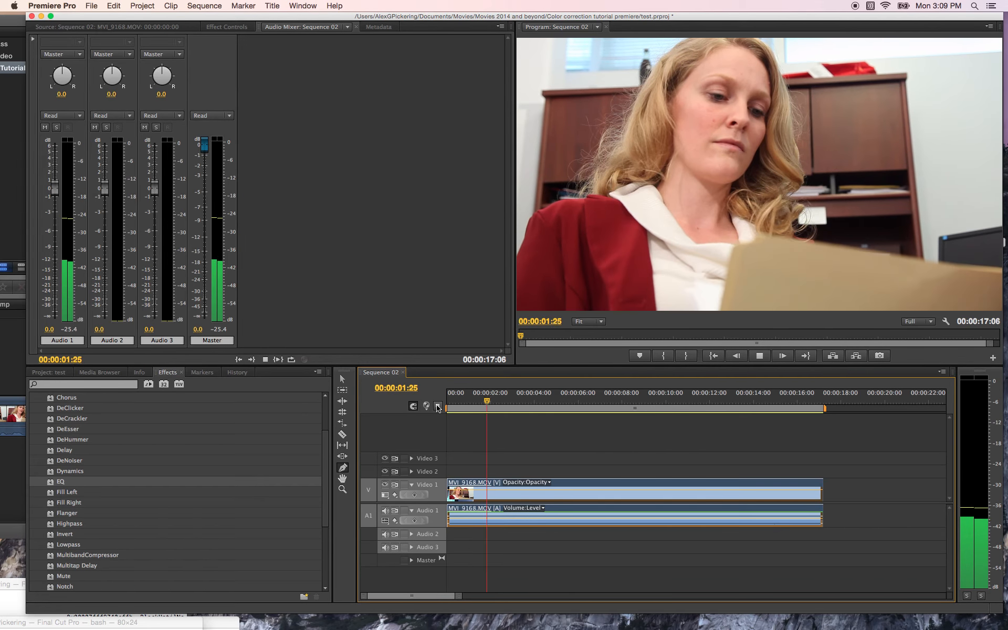
pyautogui.press('space')
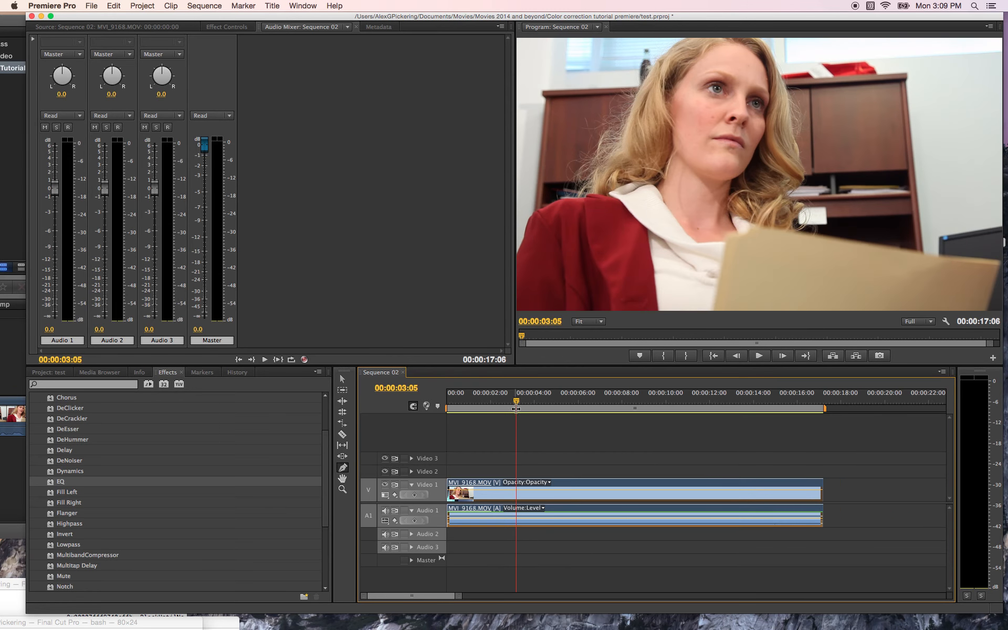
pyautogui.click(514, 519)
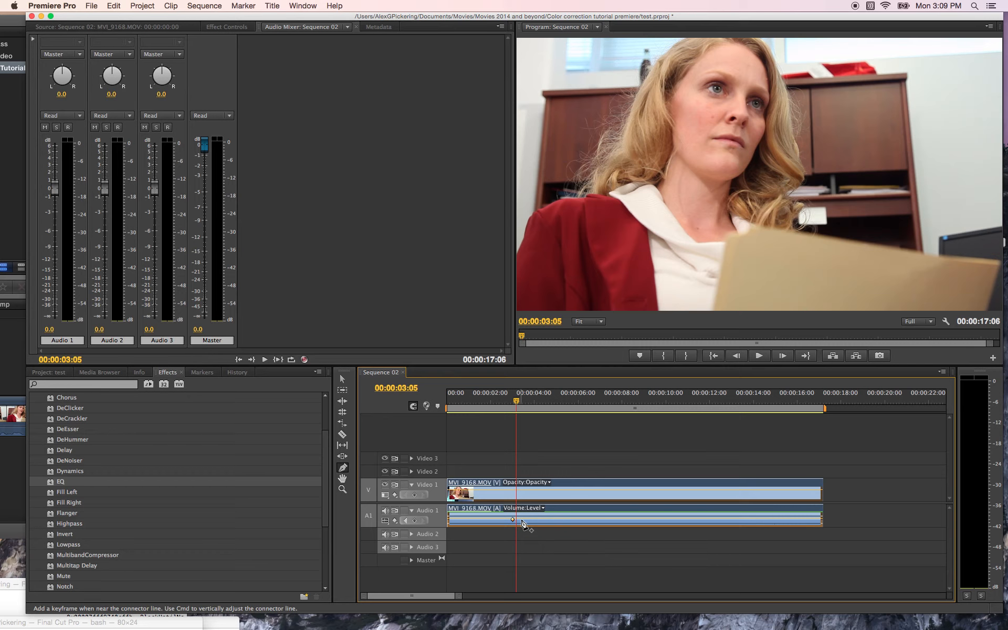
pyautogui.click(521, 520)
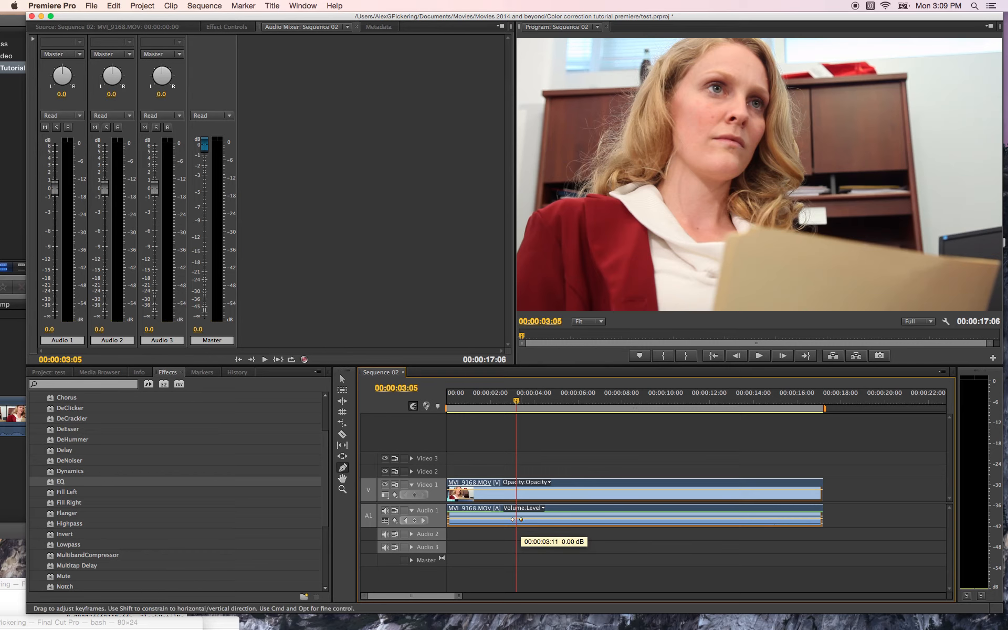
# Undo a trial move of the second volume keyframe and raise the first one to 4.95 dB at 00:00:02:28
pyautogui.moveTo(522, 518); pyautogui.dragTo(523, 516)
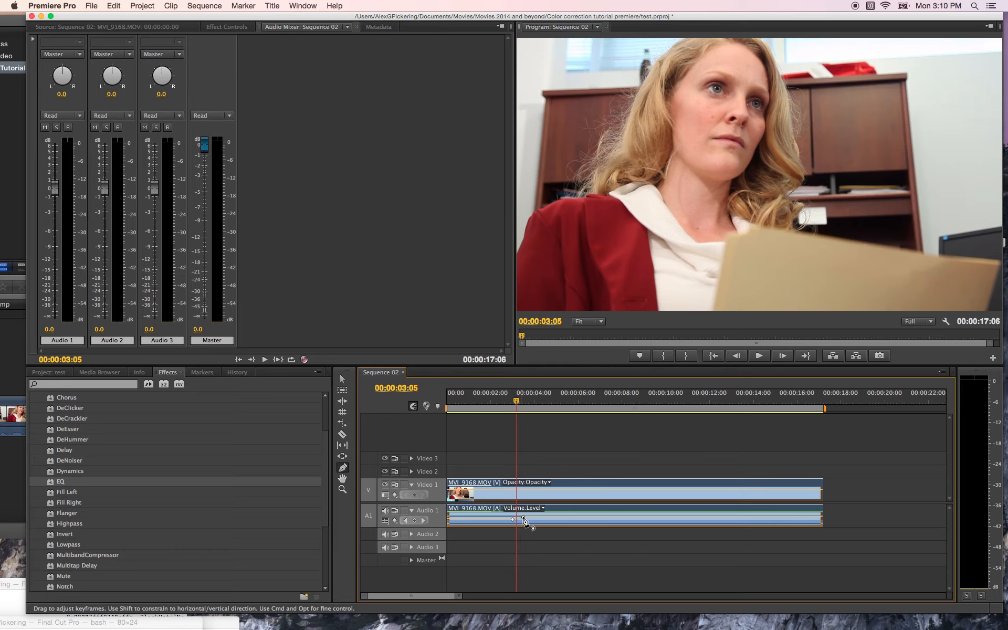
pyautogui.press('super+z')
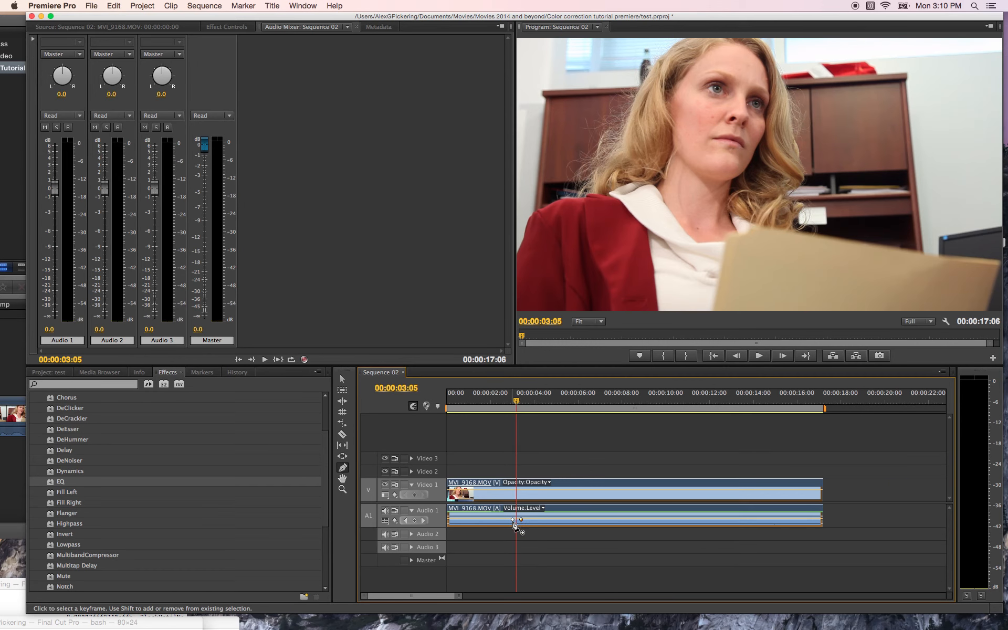
pyautogui.moveTo(513, 520); pyautogui.dragTo(511, 516)
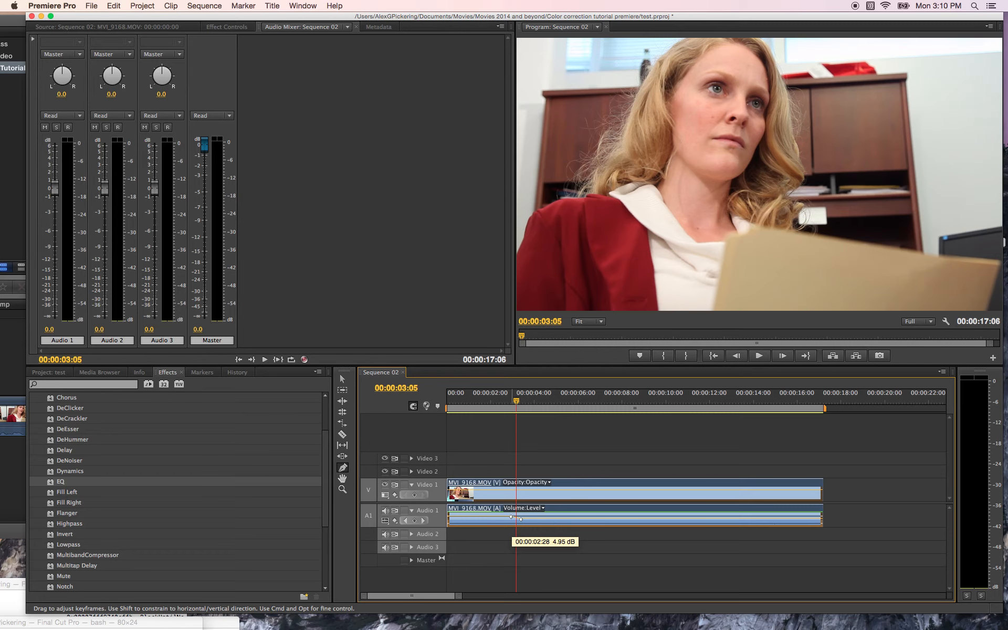
pyautogui.moveTo(511, 517); pyautogui.dragTo(511, 516)
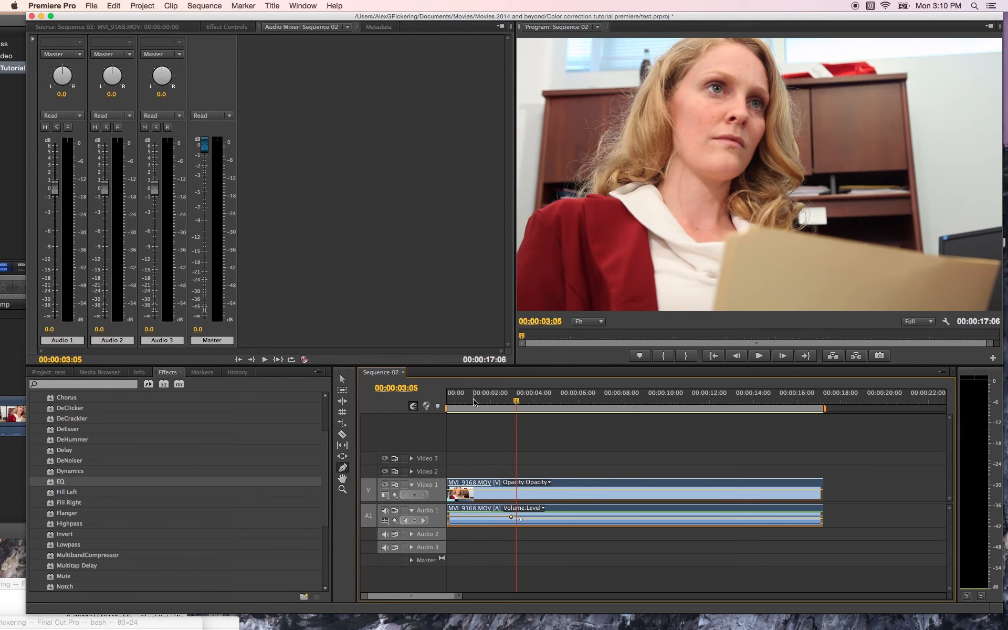
# Play the sequence from the beginning twice to listen to the volume change across the two keyframes
pyautogui.moveTo(473, 402); pyautogui.dragTo(424, 402)
pyautogui.press('space')
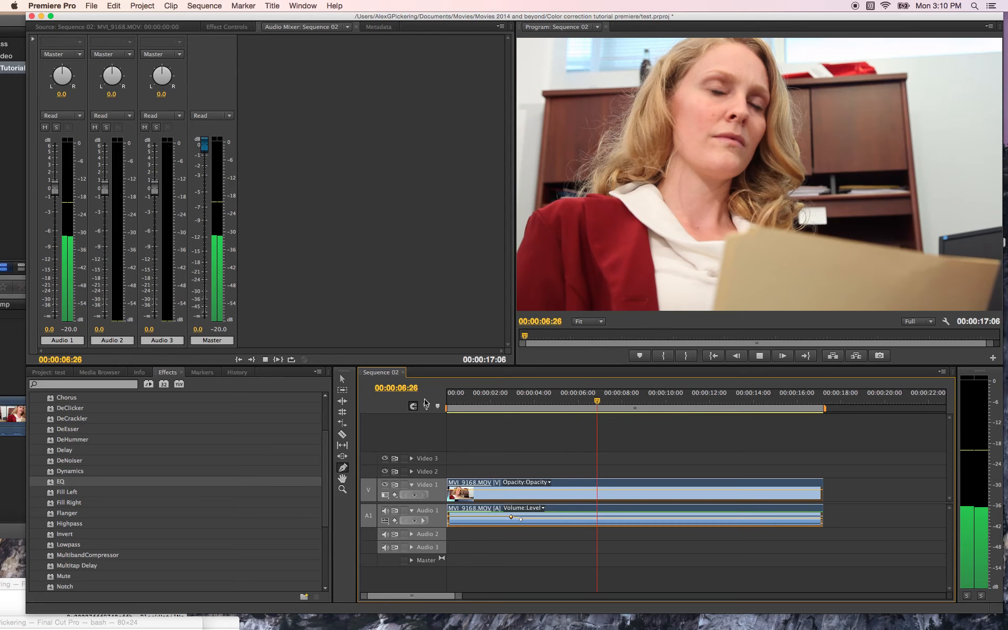
pyautogui.press('space')
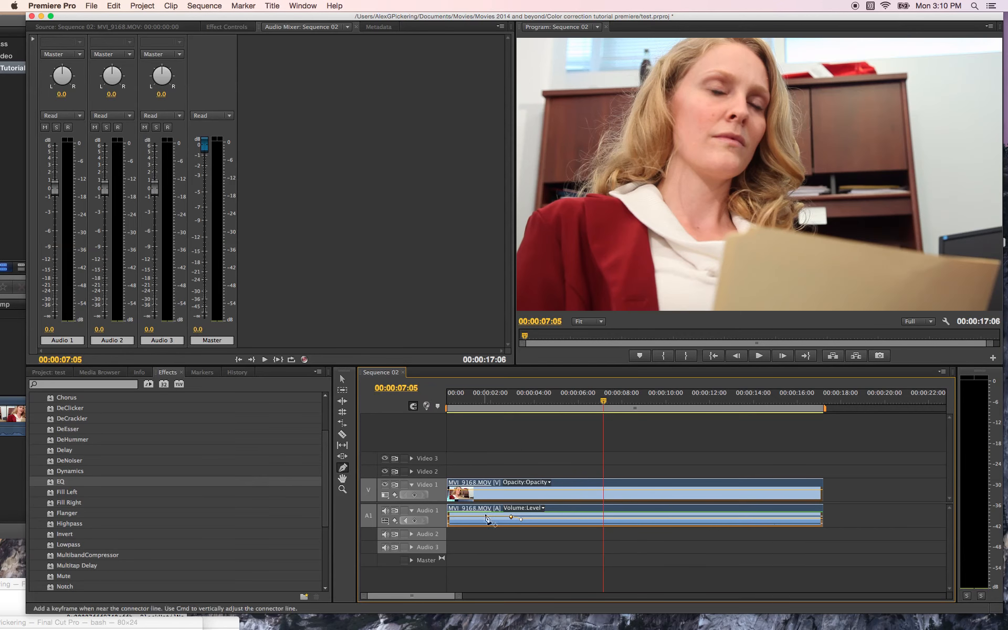
pyautogui.click(512, 517)
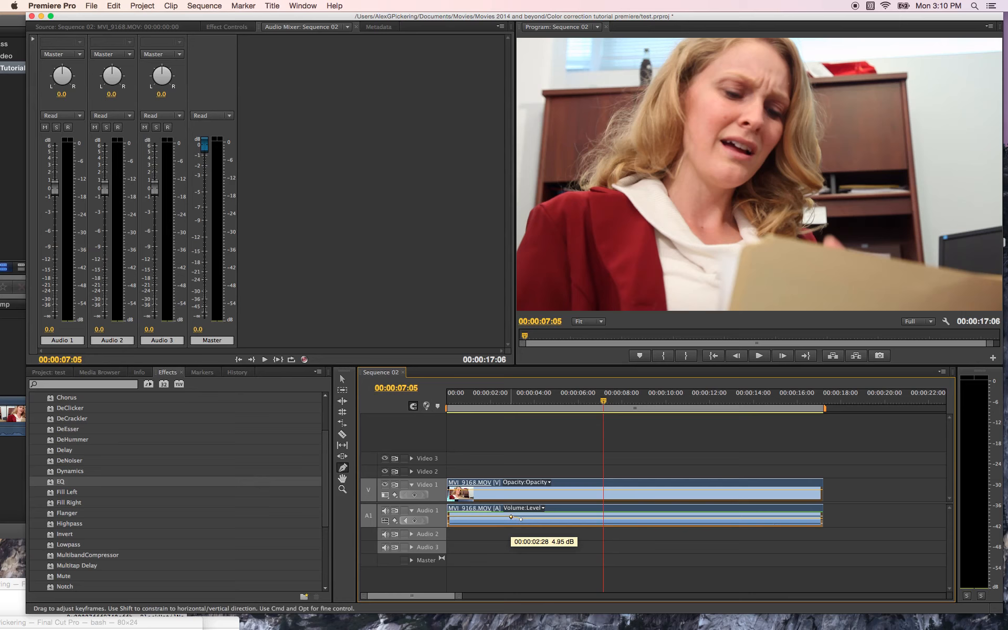
pyautogui.click(460, 404)
pyautogui.press('space')
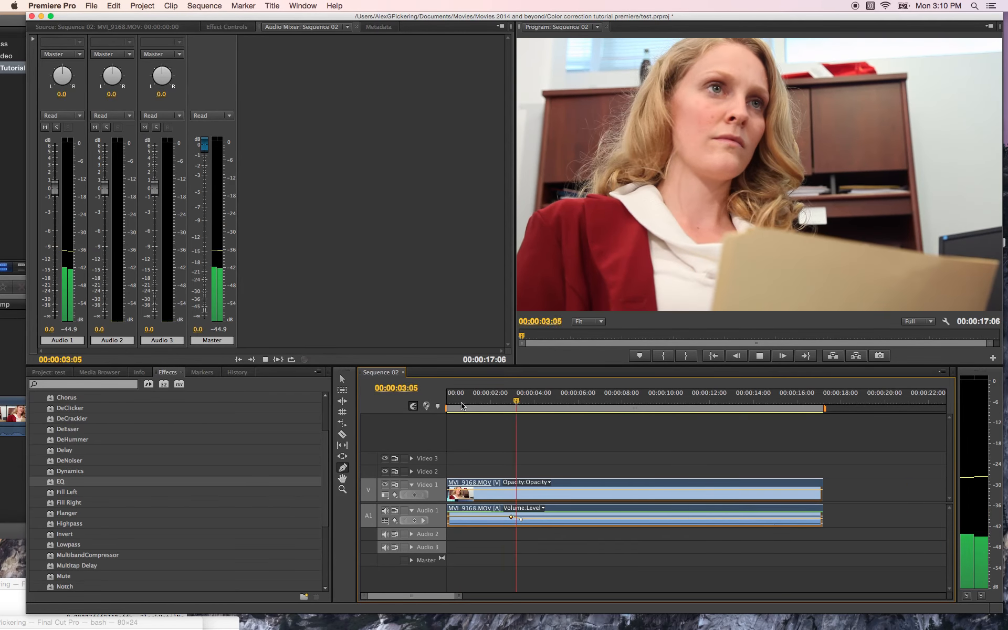
pyautogui.press('space')
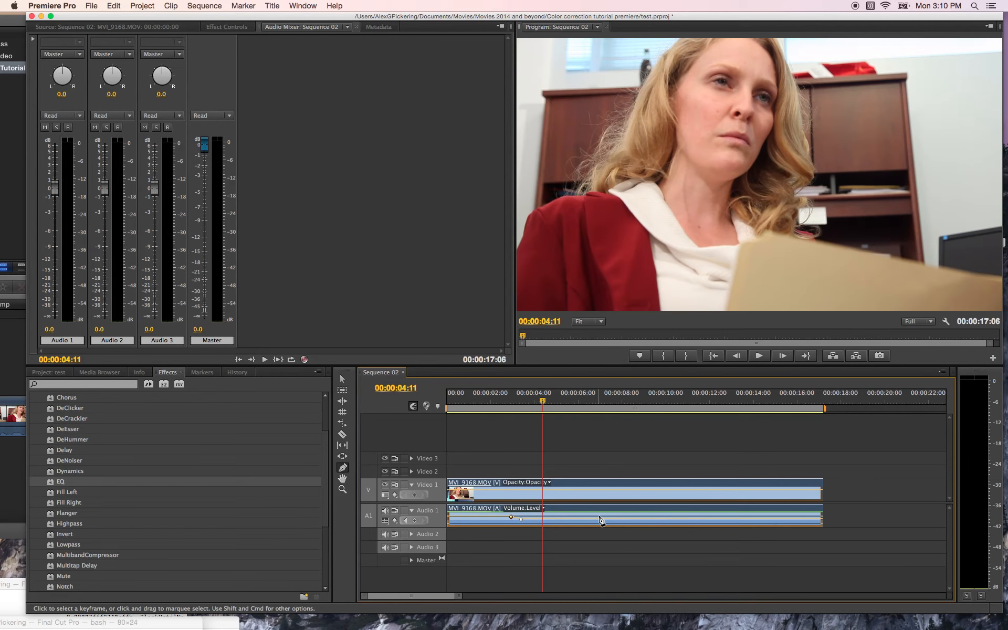
# Add a series of volume keyframes at varying levels on MVI_9168.MOV's audio between about 00:00:05 and 00:00:11
pyautogui.click(569, 519)
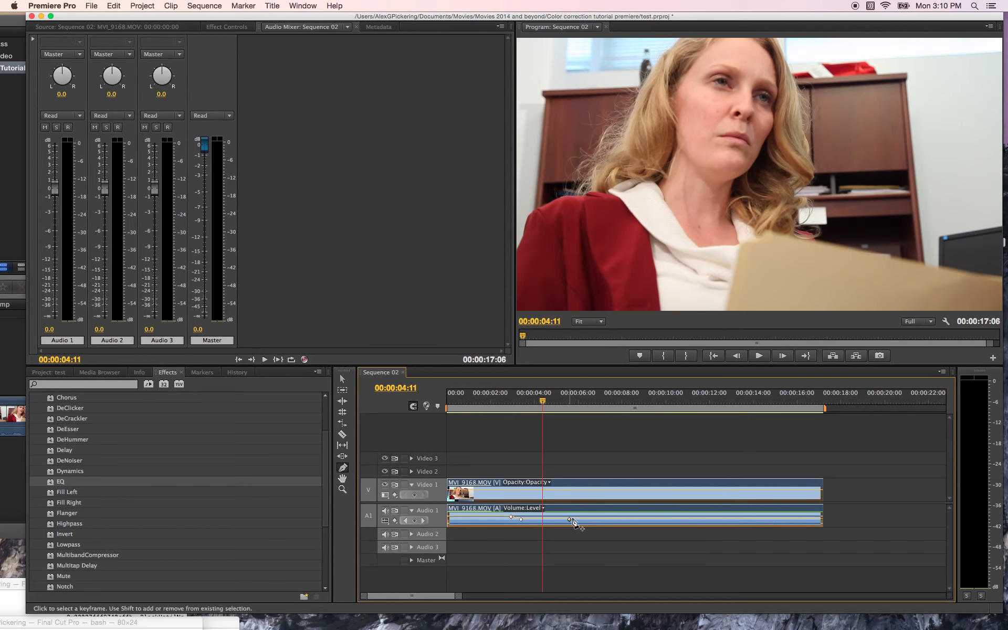
pyautogui.moveTo(582, 520); pyautogui.dragTo(679, 522)
pyautogui.click(606, 522)
pyautogui.click(661, 516)
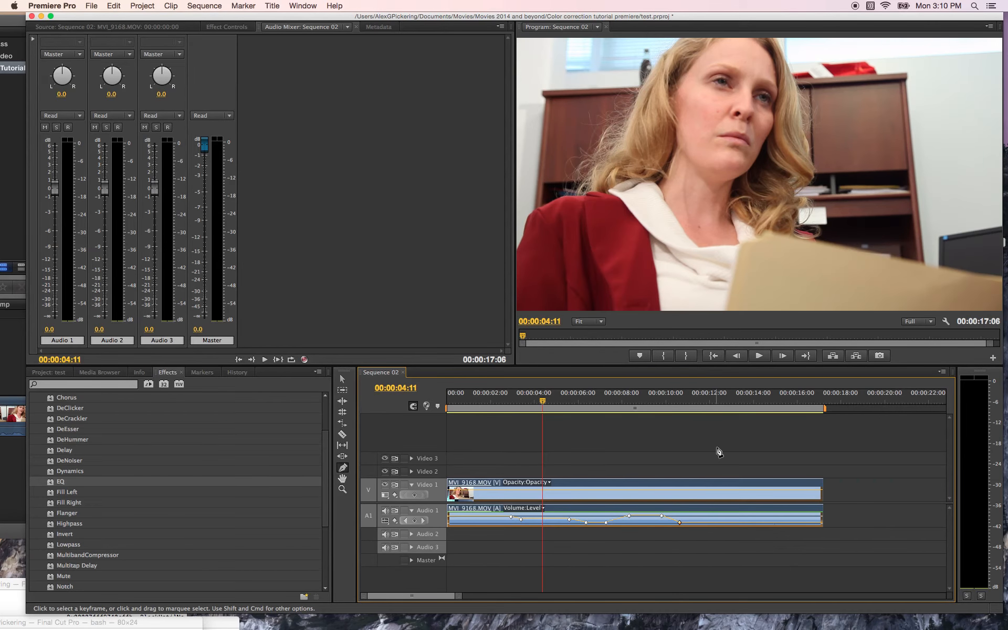
# Undo the extra volume keyframes, keeping only the first two around 00:00:03
pyautogui.press('super+z')
pyautogui.press('super+z')
pyautogui.press('super+z')
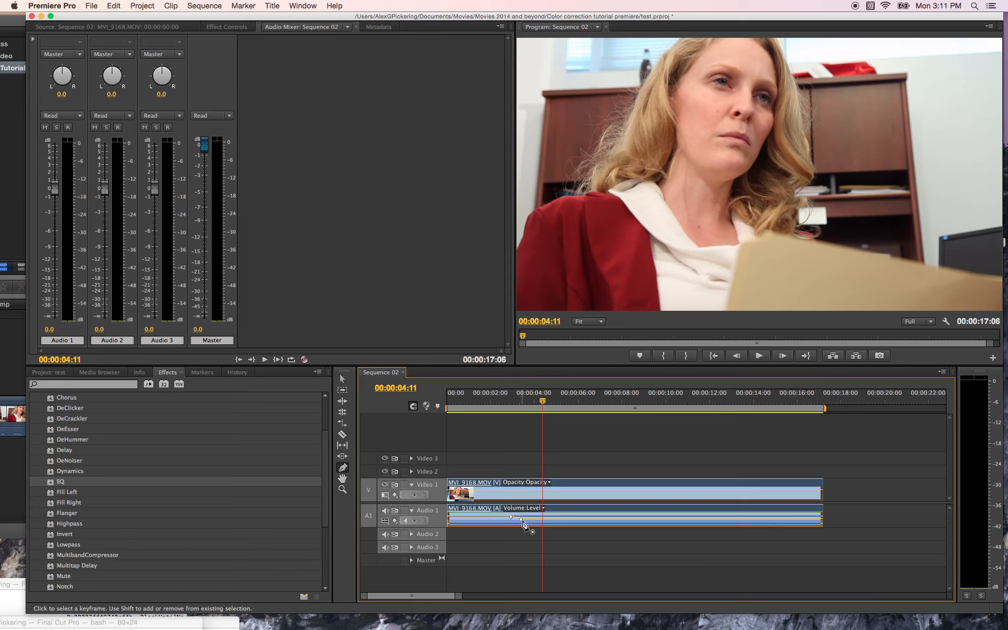
# Return to the Selection tool, collapse Audio Effects, and select Constant Power among the Crossfade audio transitions
pyautogui.moveTo(523, 524)
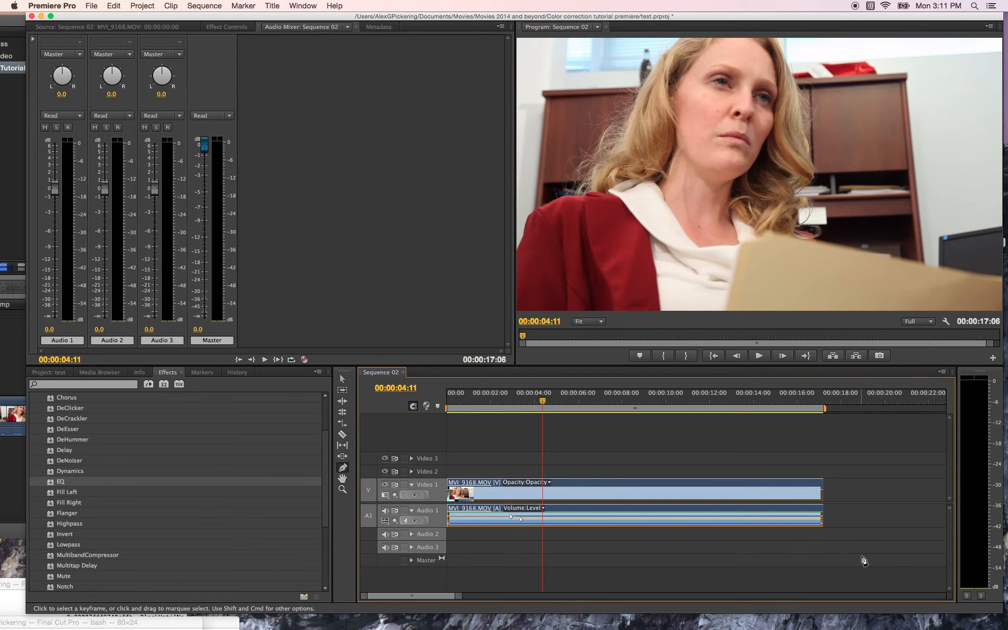
pyautogui.click(343, 379)
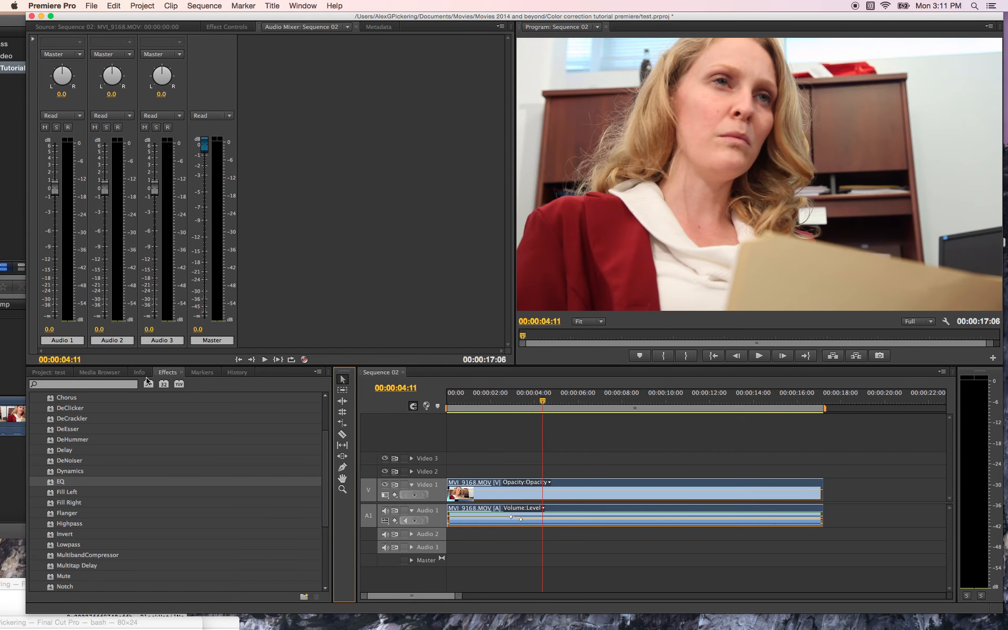
pyautogui.scroll(3, 145, 469)
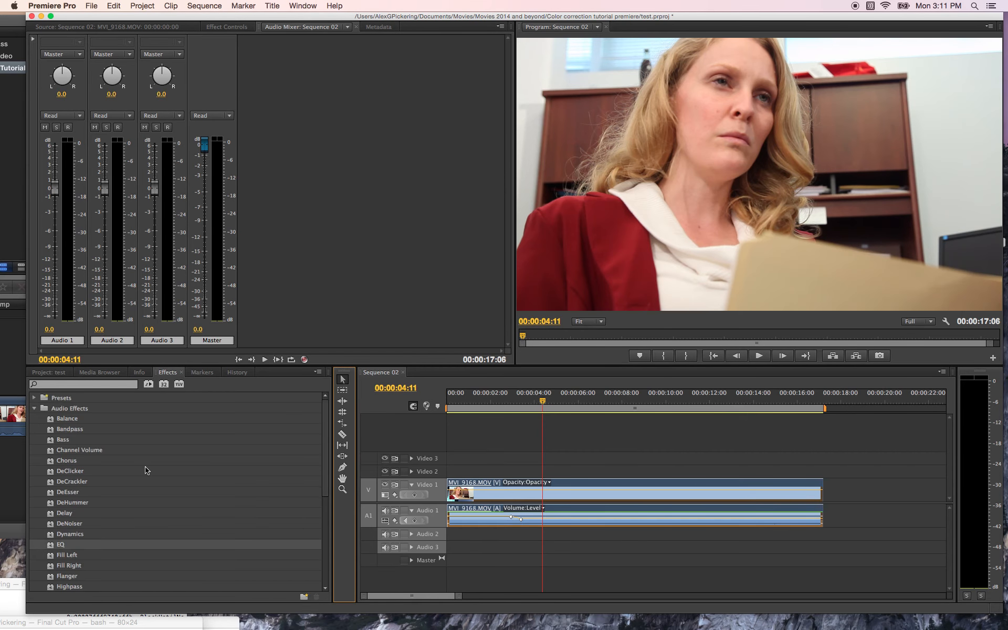
pyautogui.click(35, 408)
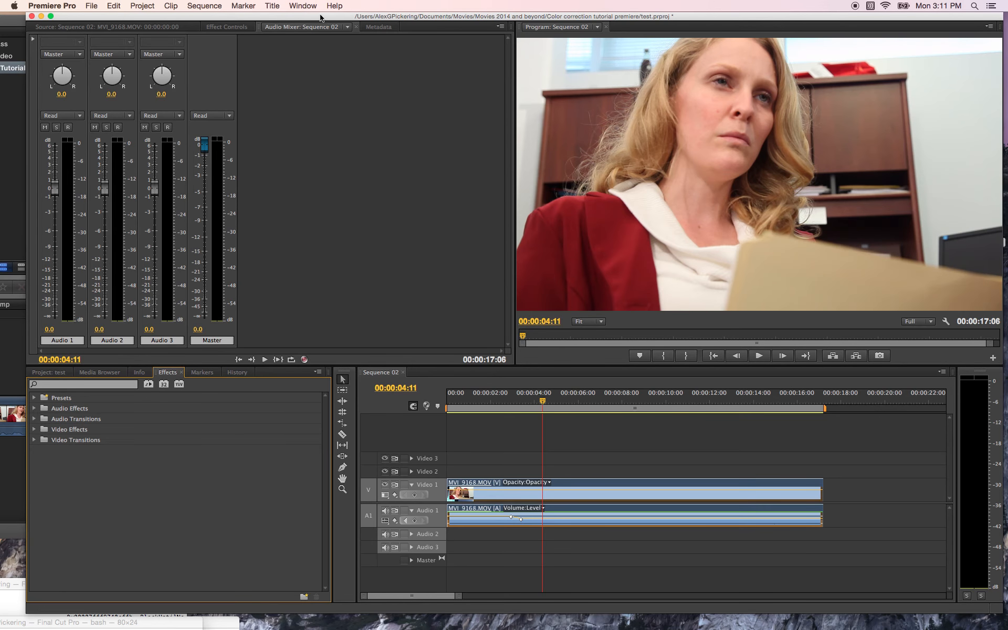
pyautogui.moveTo(321, 17); pyautogui.dragTo(388, 17)
pyautogui.click(100, 419)
pyautogui.click(107, 430)
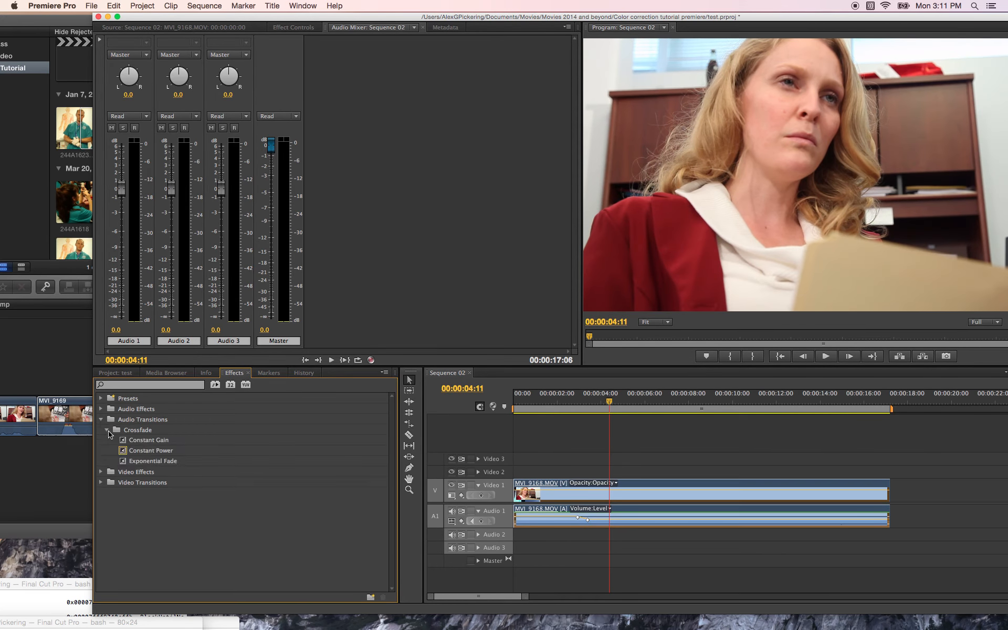
pyautogui.click(122, 452)
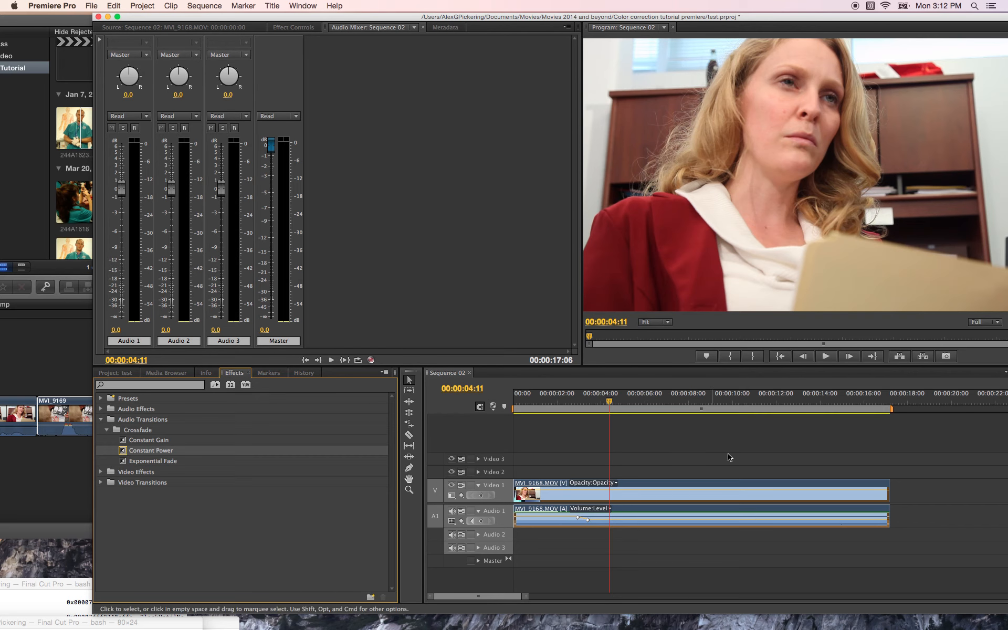
# Split MVI_9168.MOV at about 00:00:13 with the Razor tool
pyautogui.click(409, 435)
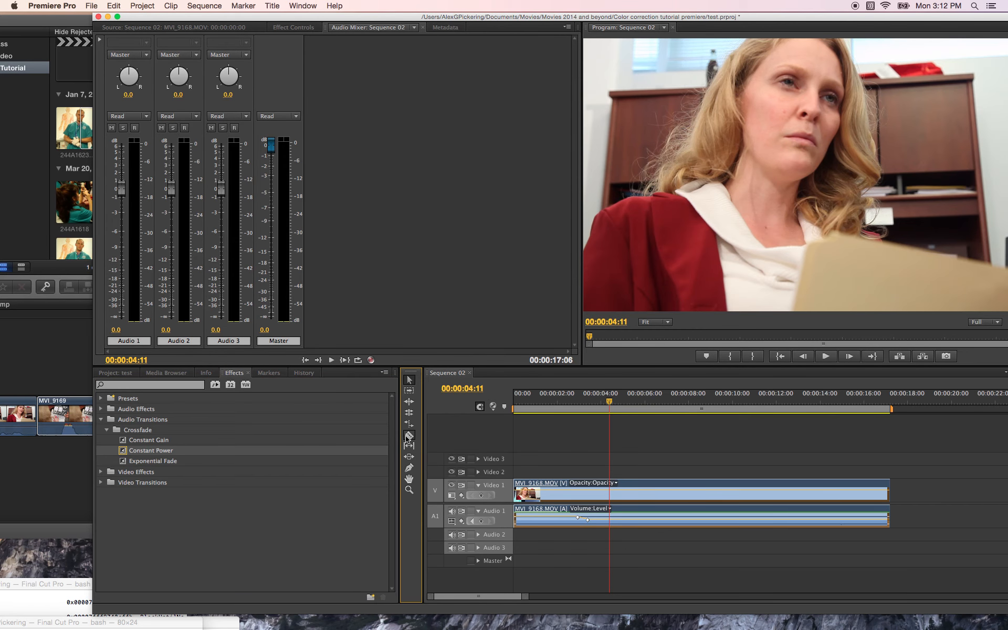
pyautogui.click(799, 496)
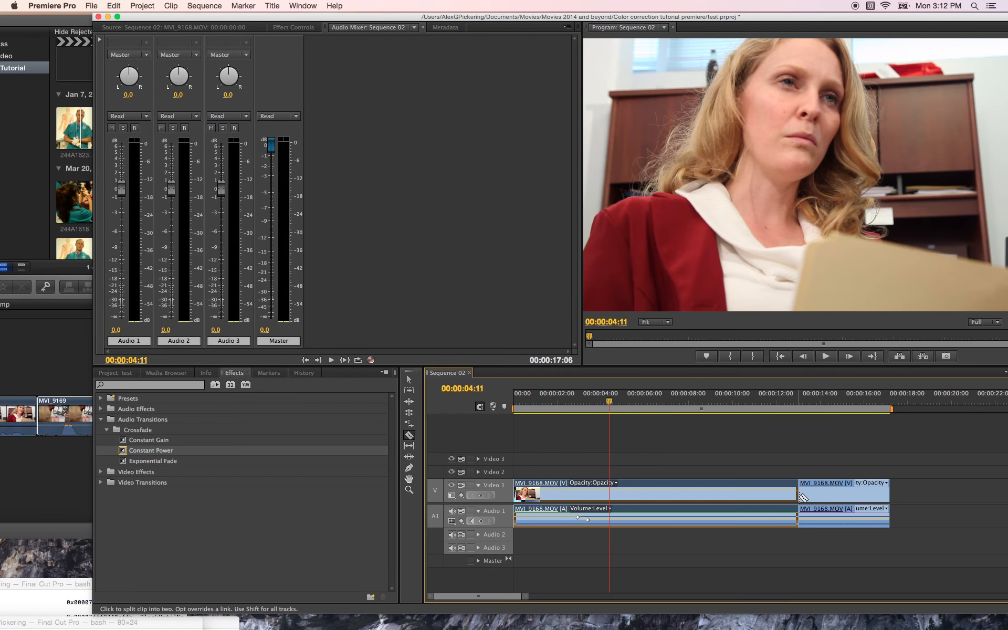
# Apply the Constant Power crossfade to the audio cut at about 00:00:13 and extend it to start at about 00:00:10
pyautogui.click(408, 380)
pyautogui.moveTo(130, 453); pyautogui.dragTo(735, 511)
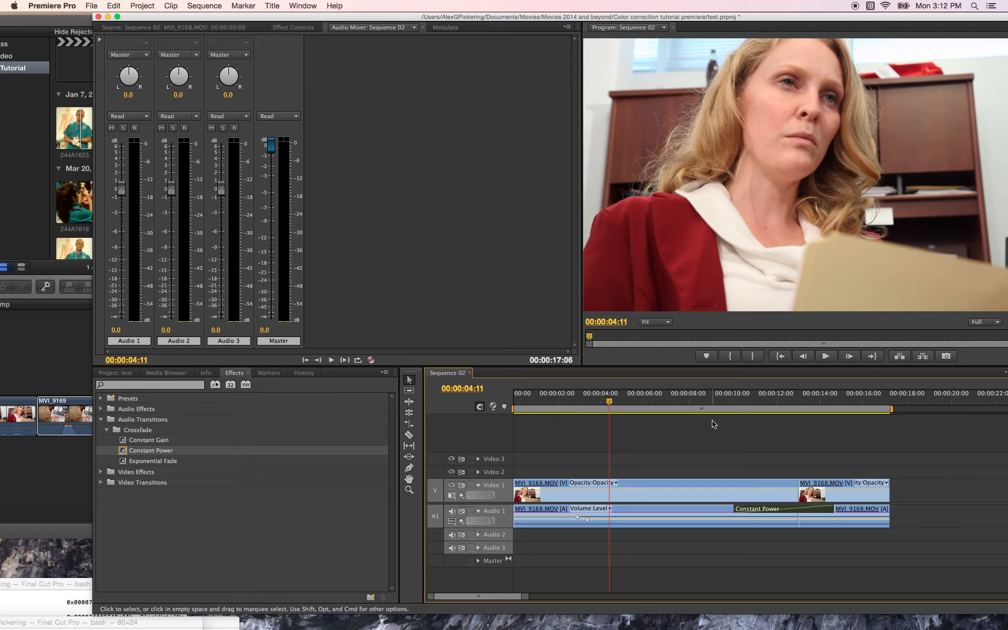
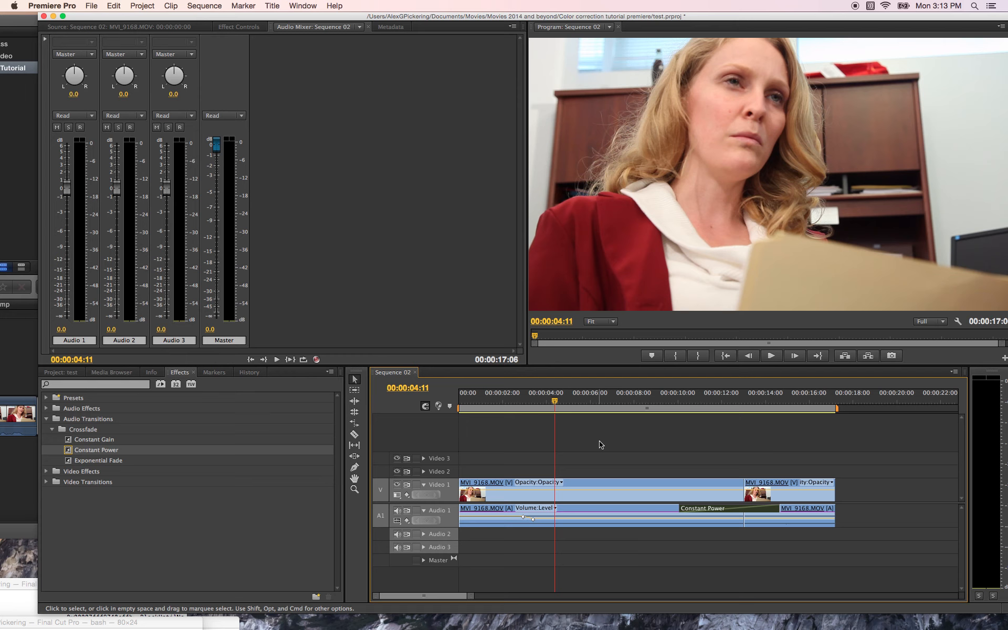
# Undo the Constant Power crossfade and the Razor split of MVI_9168.MOV
pyautogui.press('super+z')
pyautogui.press('super+z')
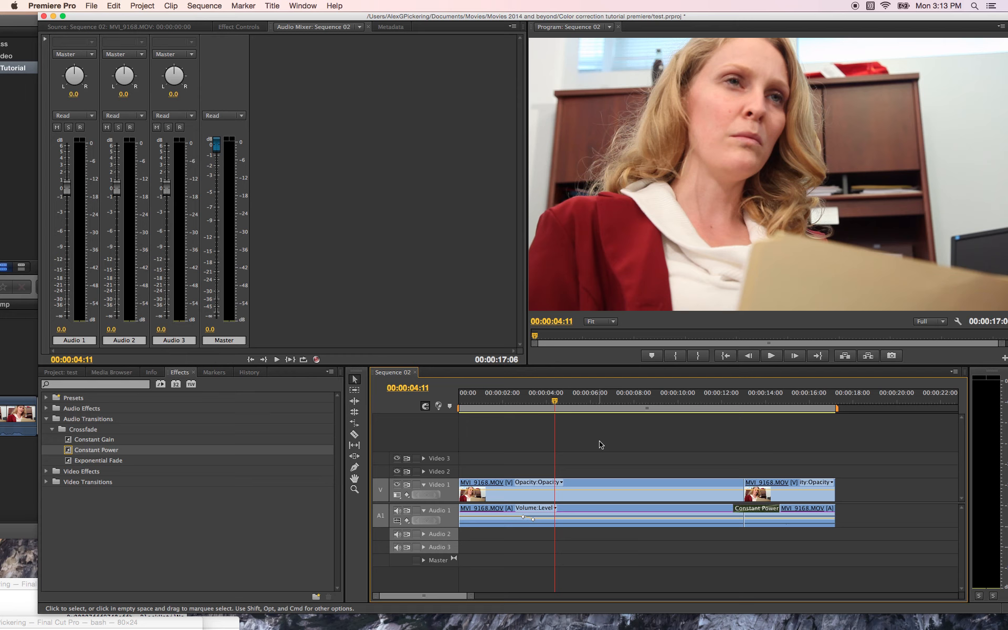
pyautogui.press('super+z')
pyautogui.press('super+z')
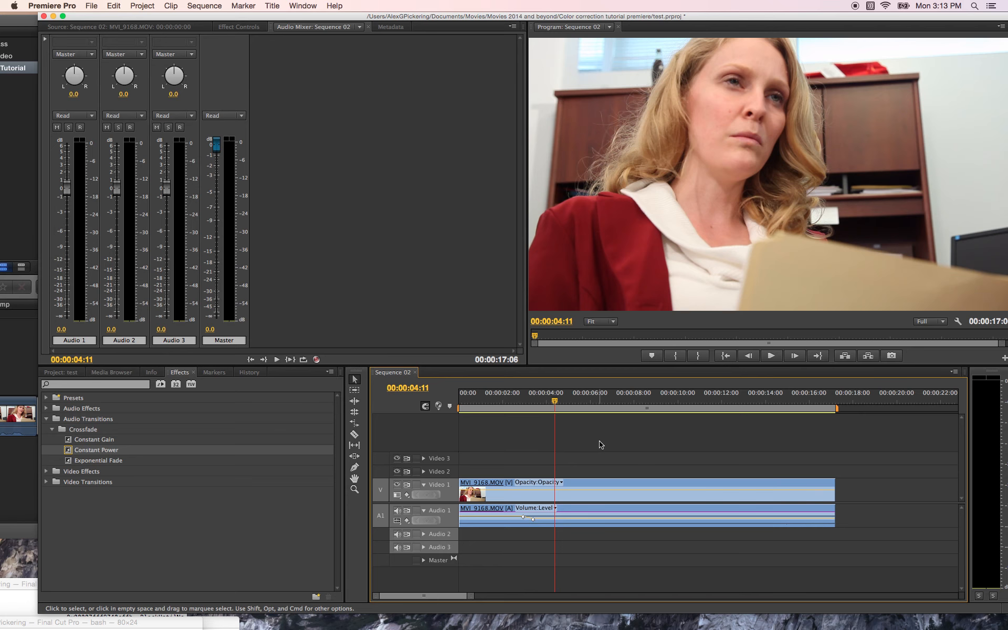
# Play the sequence from 00:00:00:00 for about five seconds to listen to MVI_9168.MOV's audio
pyautogui.click(494, 403)
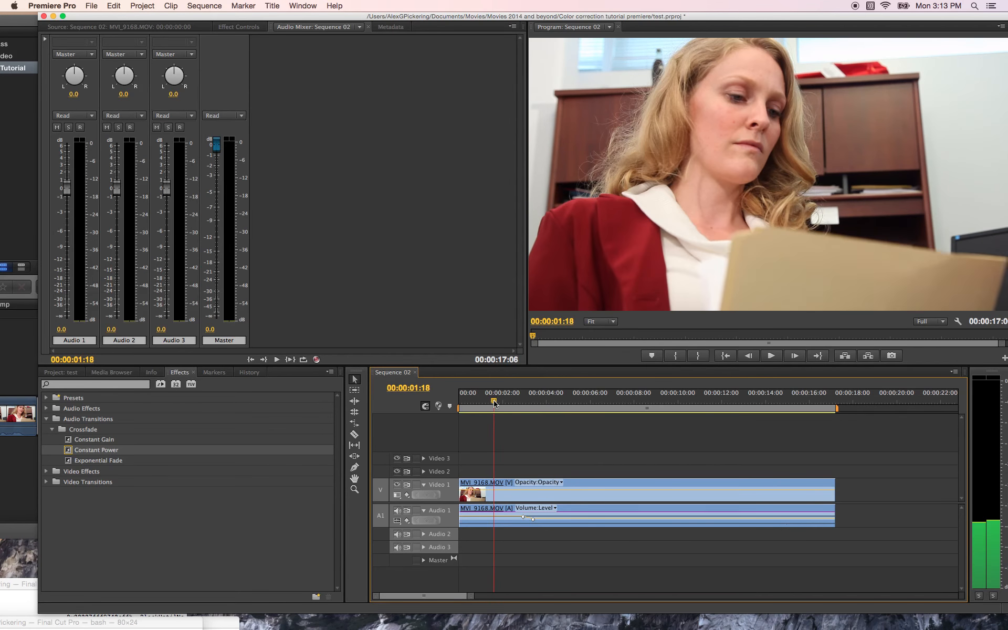
pyautogui.moveTo(494, 402); pyautogui.dragTo(458, 399)
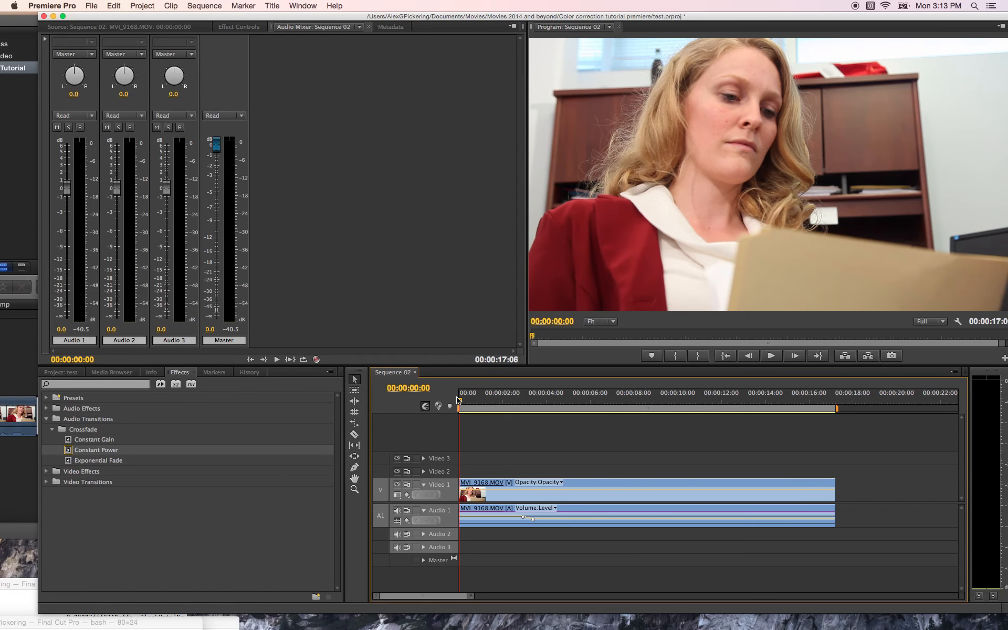
pyautogui.press('space')
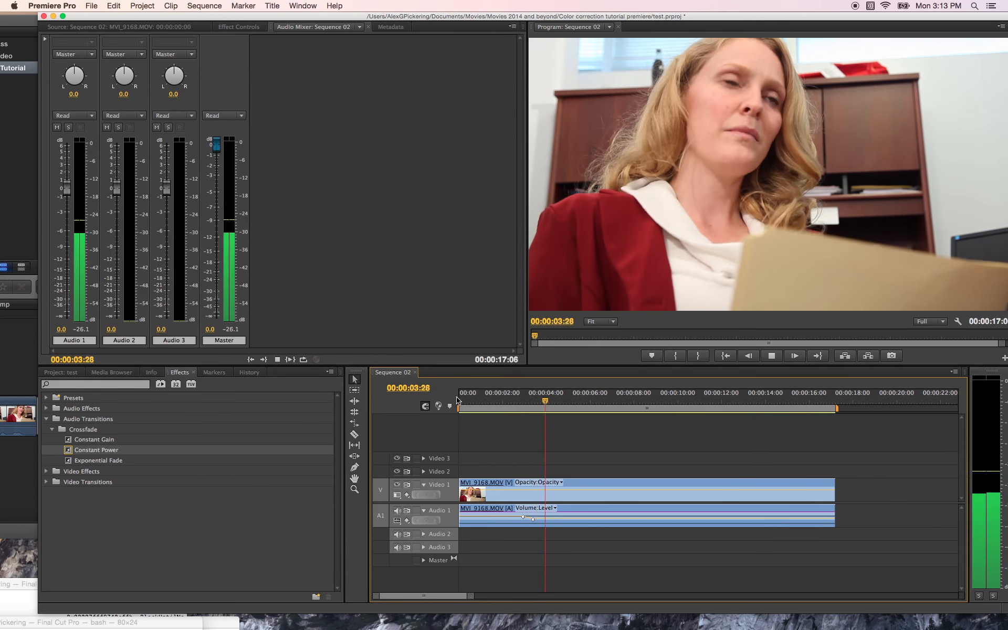
pyautogui.press('space')
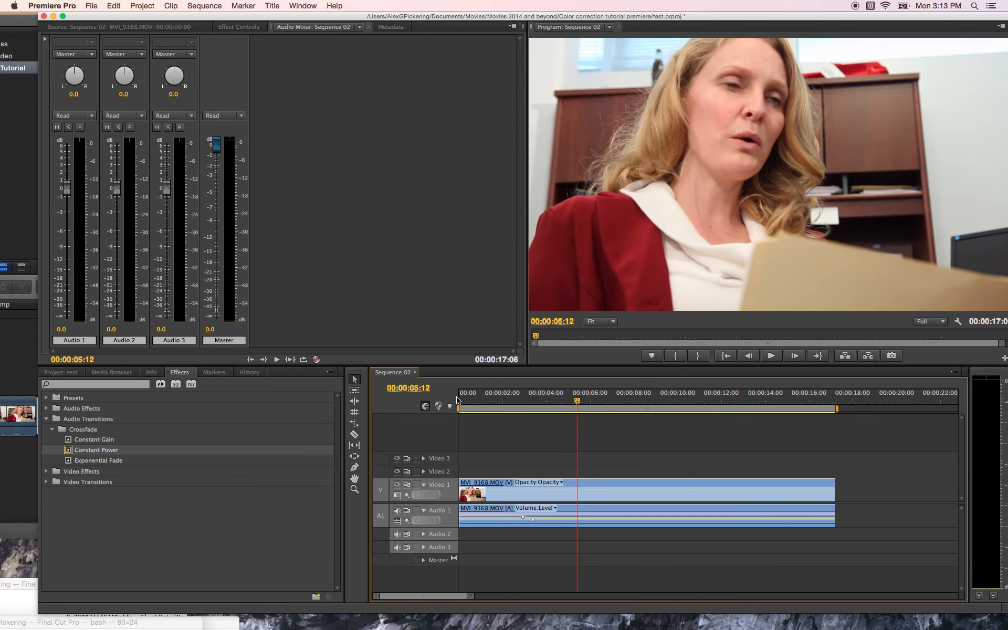
# Raise the system volume and replay the passage between about 00:00:03 and 00:00:05 several times to examine its sound
pyautogui.moveTo(564, 398); pyautogui.dragTo(552, 397)
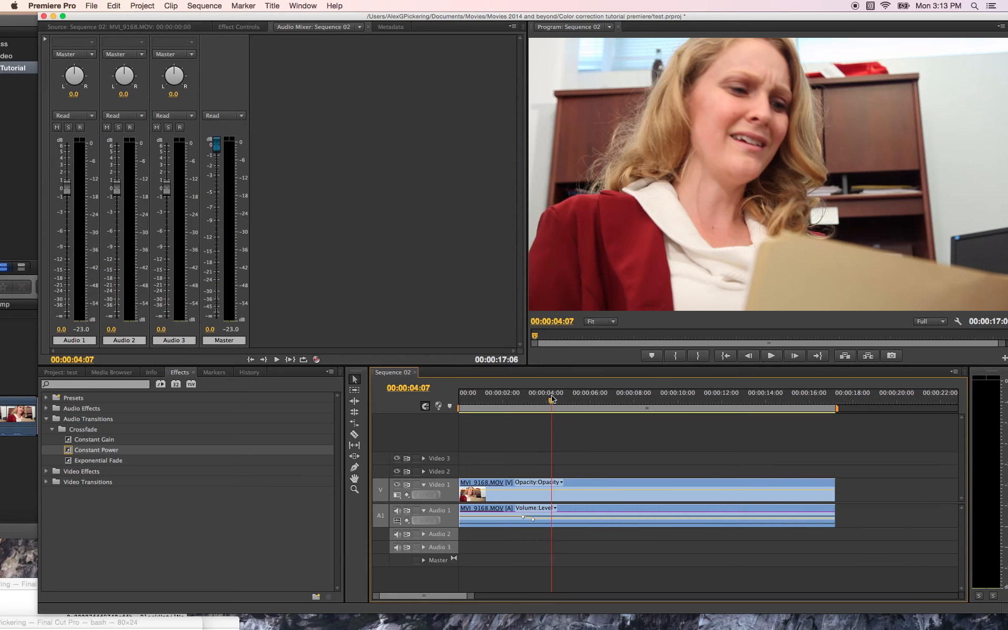
pyautogui.press('XF86AudioRaiseVolume')
pyautogui.press('space')
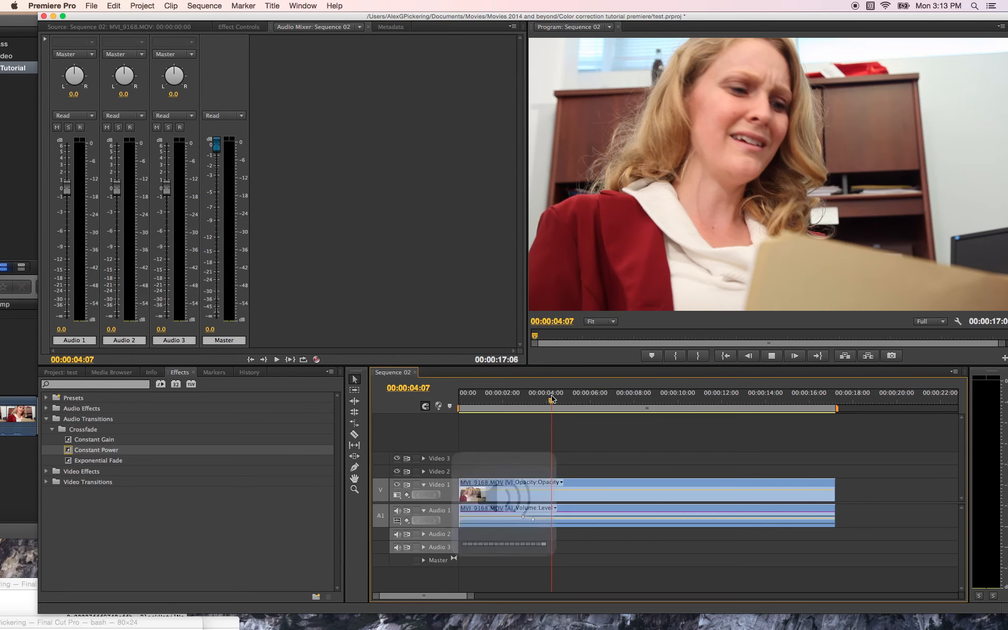
pyautogui.press('space')
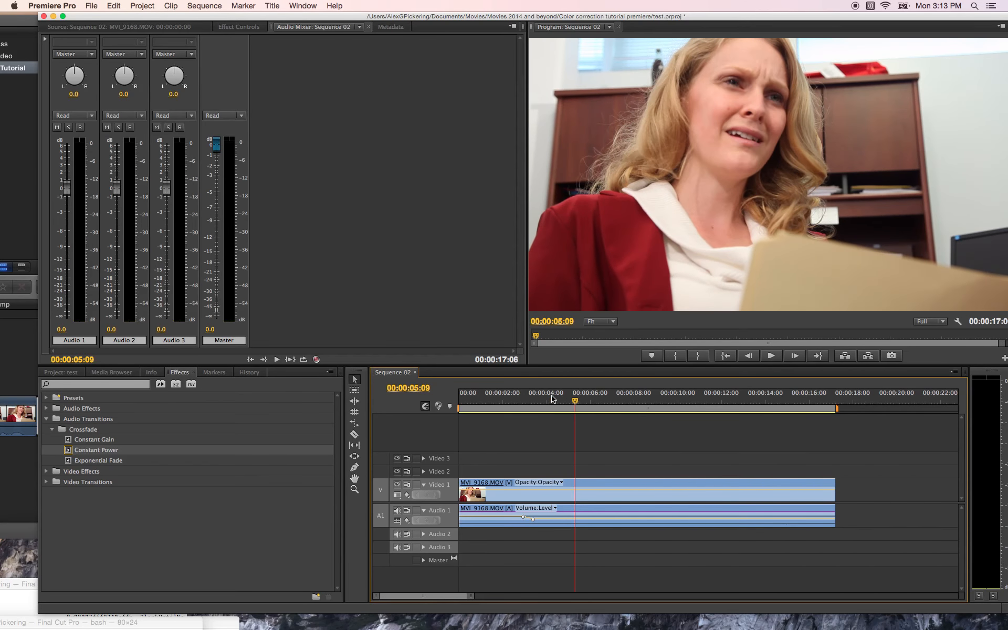
pyautogui.click(556, 405)
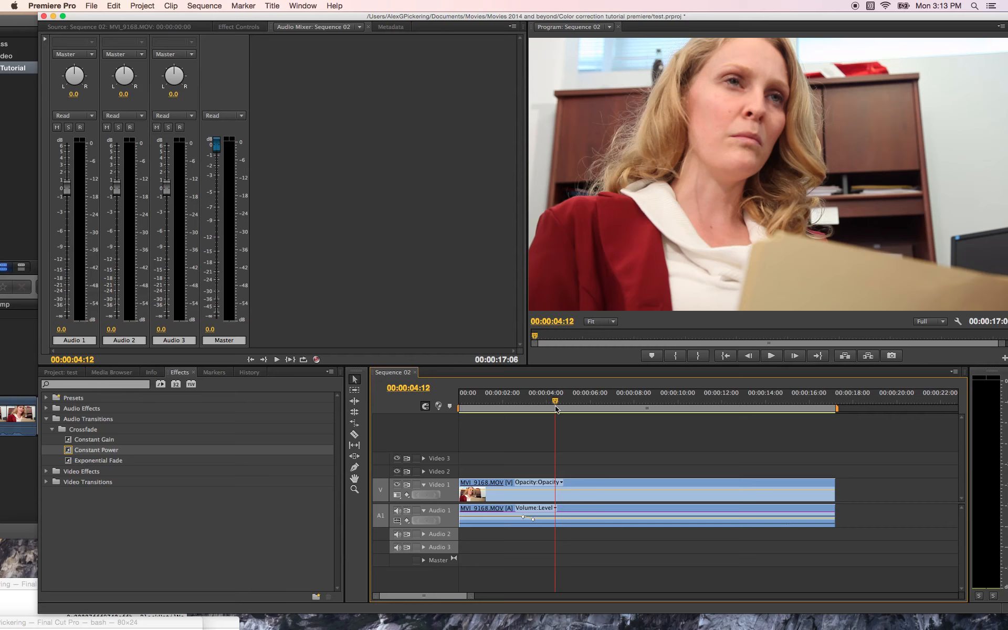
pyautogui.press('space')
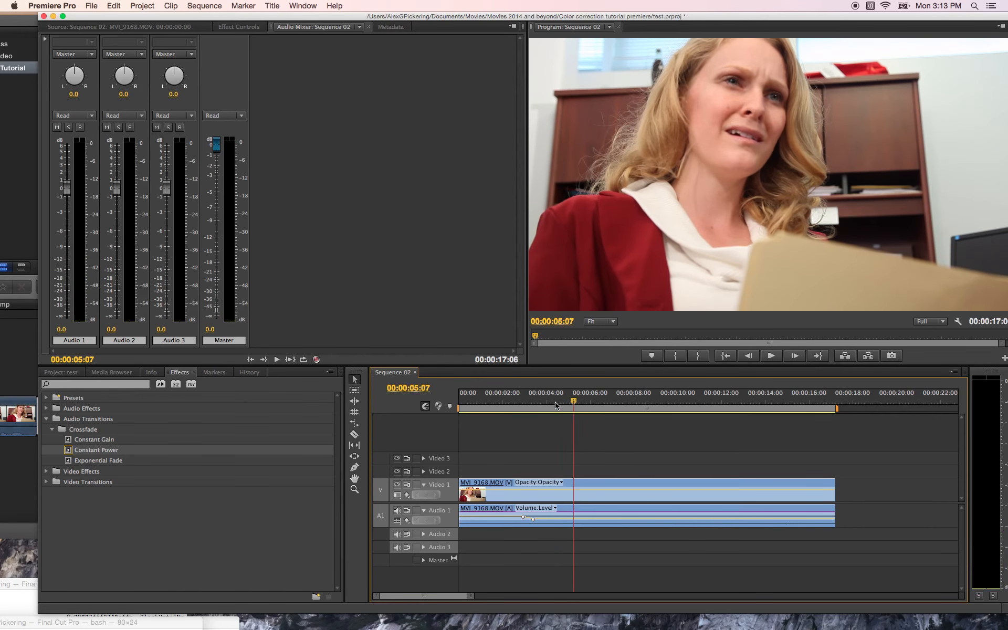
pyautogui.click(547, 404)
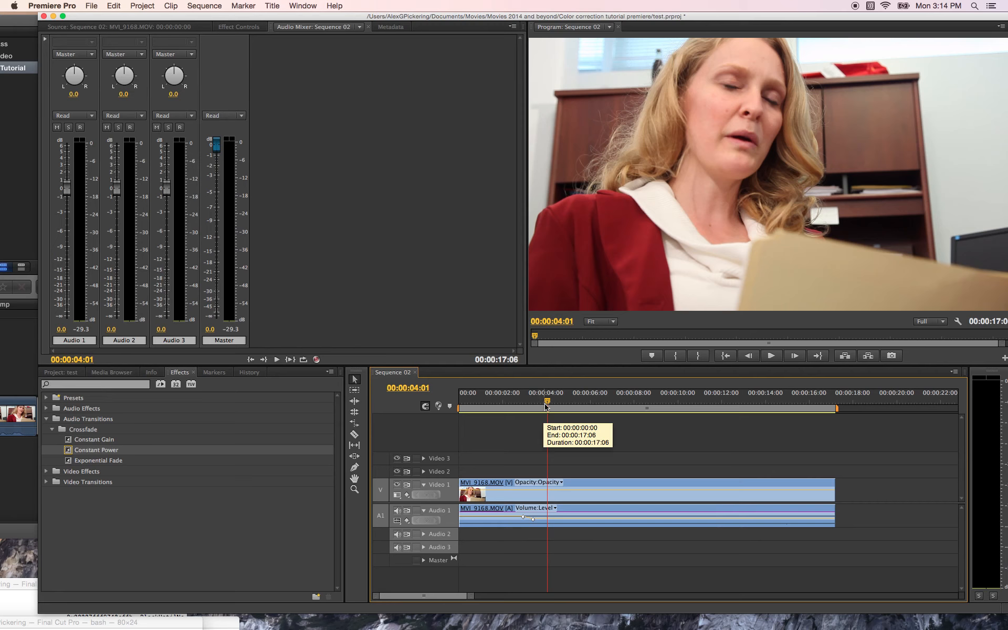
pyautogui.moveTo(546, 401); pyautogui.dragTo(527, 402)
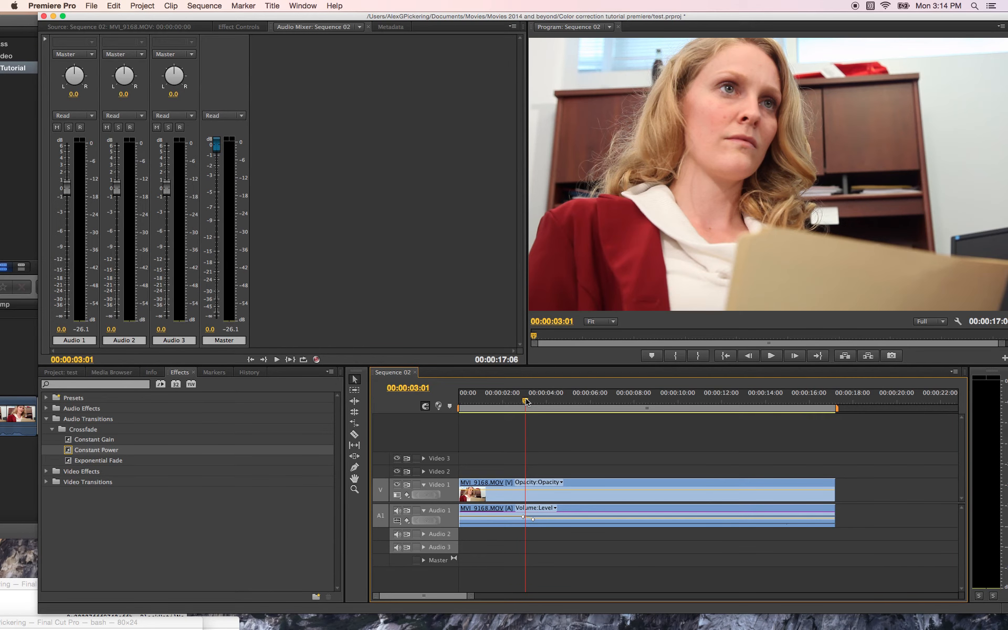
pyautogui.press('space')
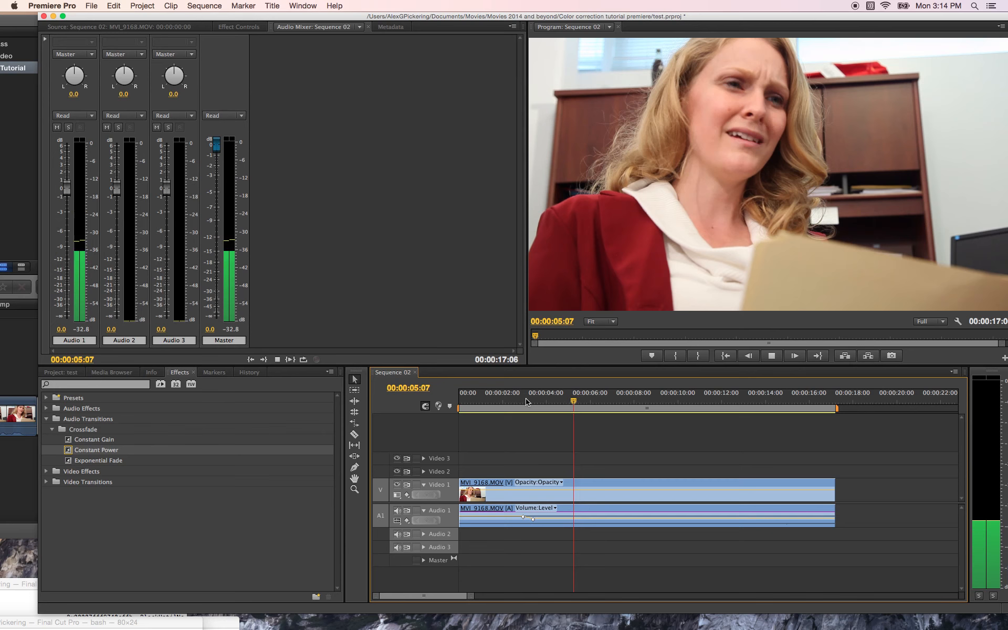
pyautogui.press('space')
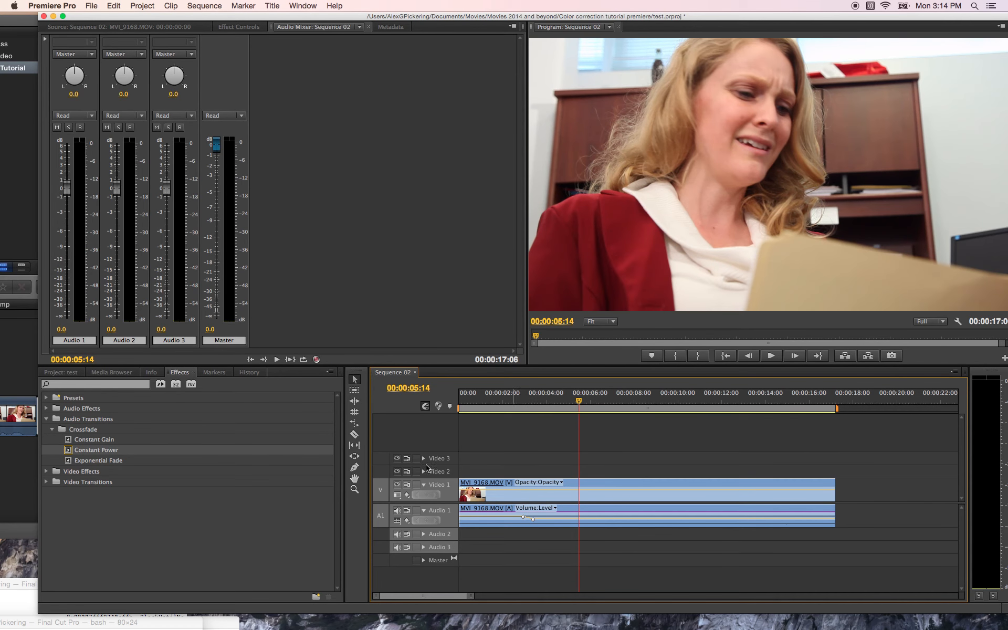
# Collapse the Audio Transitions effects and send the MVI_9168.MOV clip to Adobe Audition for editing
pyautogui.click(46, 419)
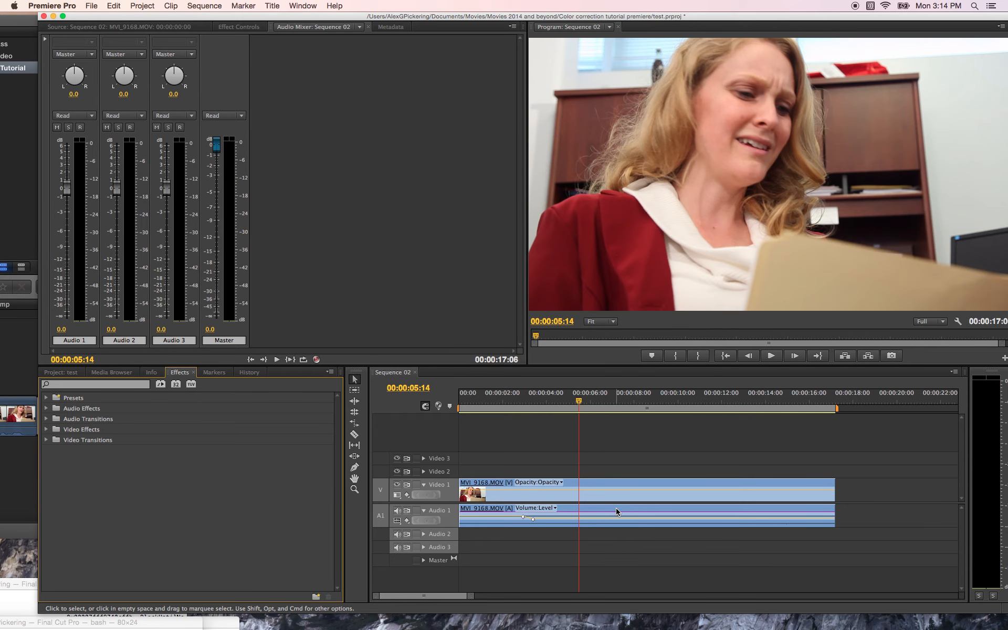
pyautogui.press('cmd+s')
pyautogui.click(628, 511)
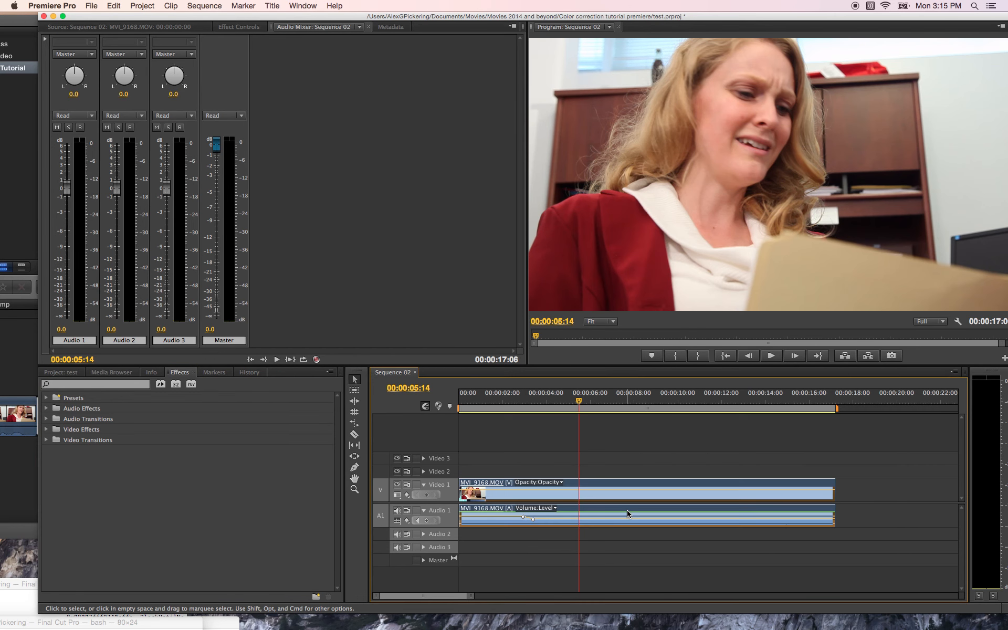
pyautogui.click(114, 6)
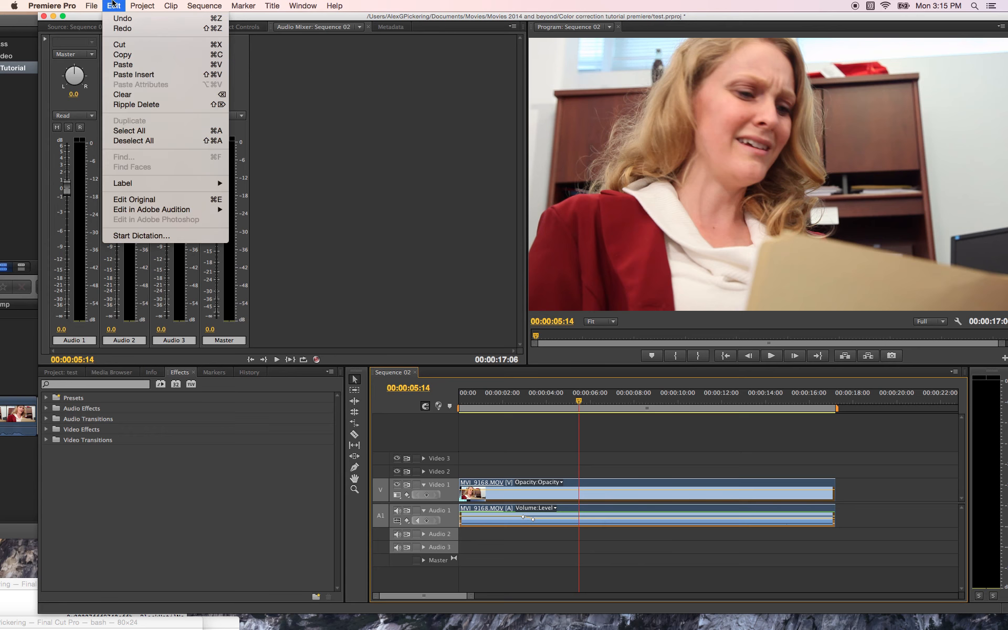
pyautogui.moveTo(190, 211)
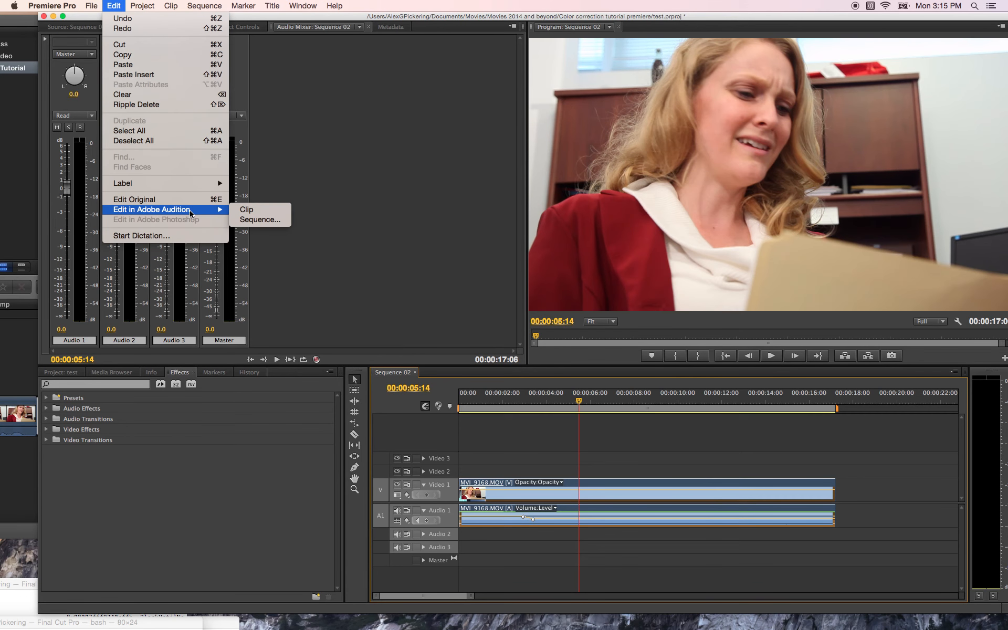
pyautogui.click(247, 209)
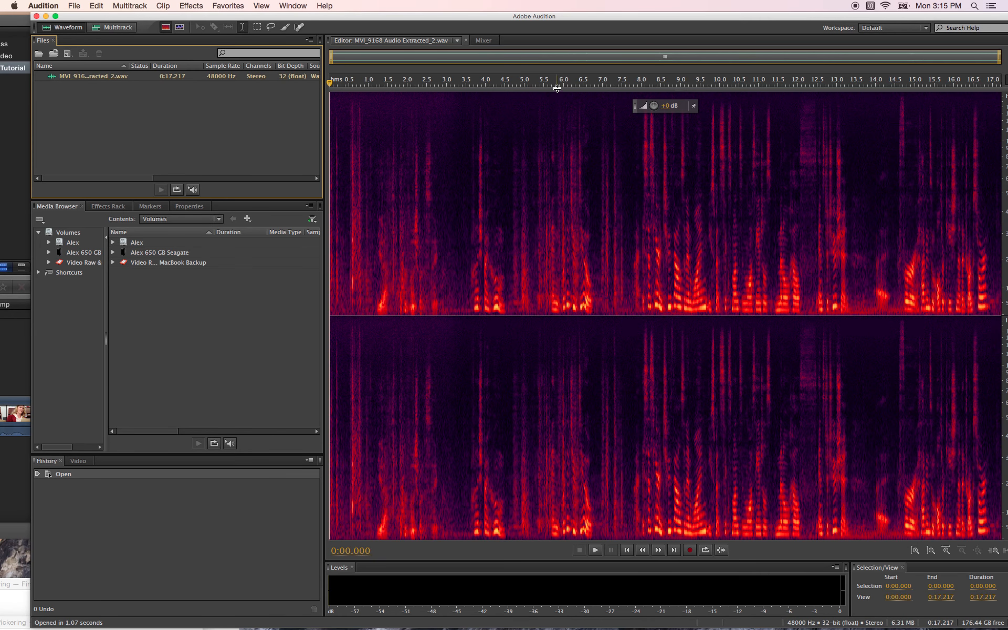
# Hide the spectral frequency display so only the waveform fills the editor, and play the audio from the beginning
pyautogui.moveTo(557, 89); pyautogui.dragTo(558, 613)
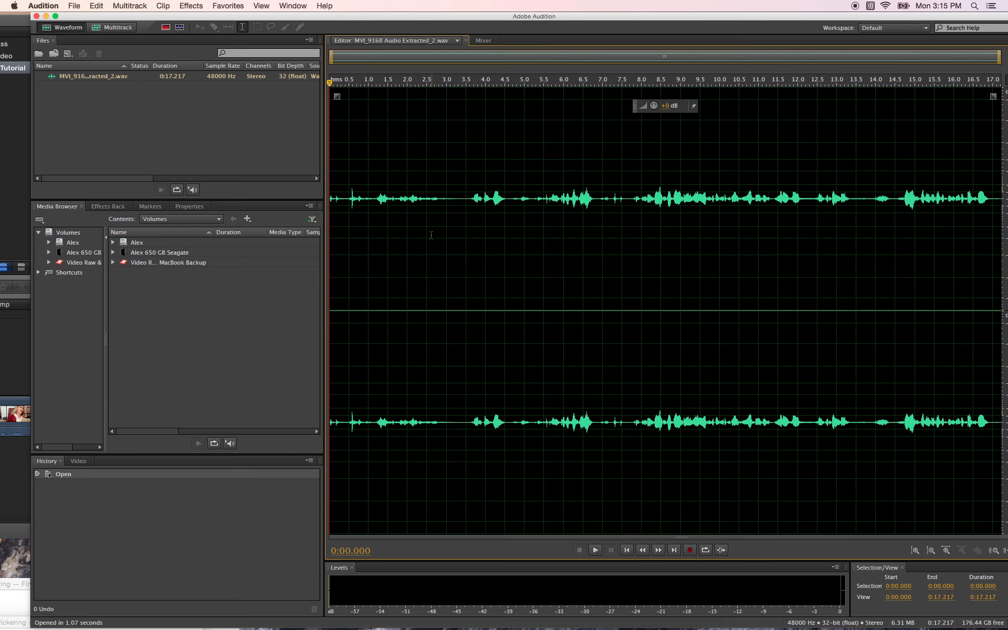
pyautogui.press('space')
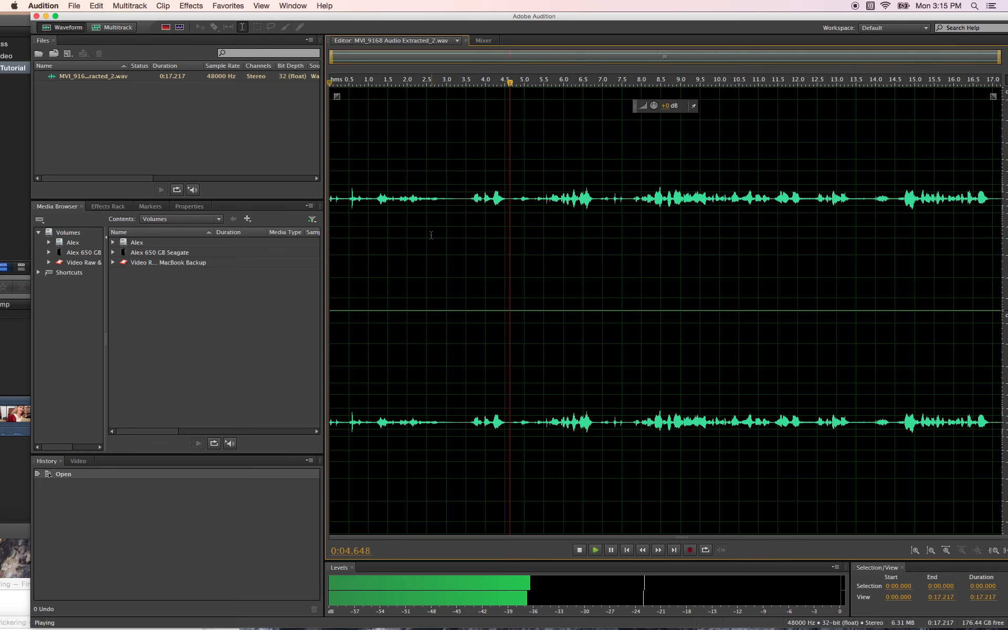
pyautogui.press('space')
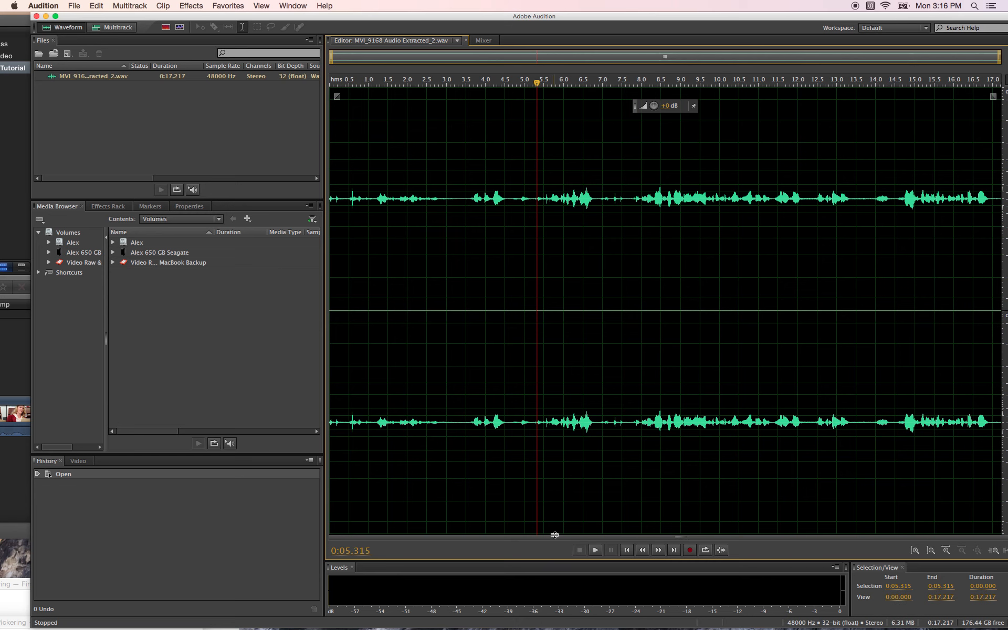
# Expand the spectral frequency display over the whole editor and play the audio from about 0:02.952
pyautogui.moveTo(554, 535); pyautogui.dragTo(546, 233)
pyautogui.moveTo(545, 232); pyautogui.dragTo(539, 63)
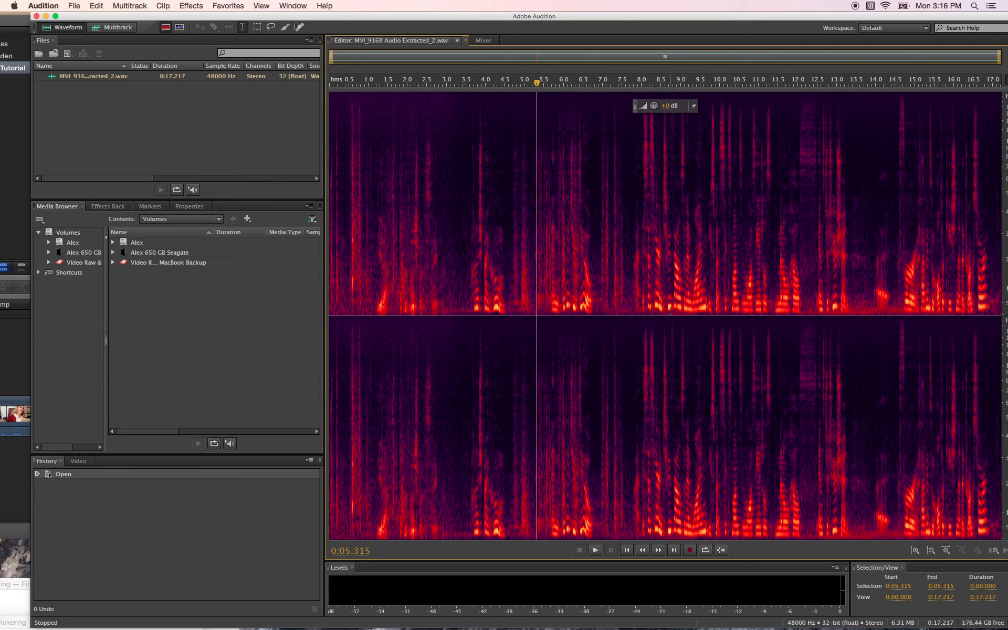
pyautogui.click(445, 80)
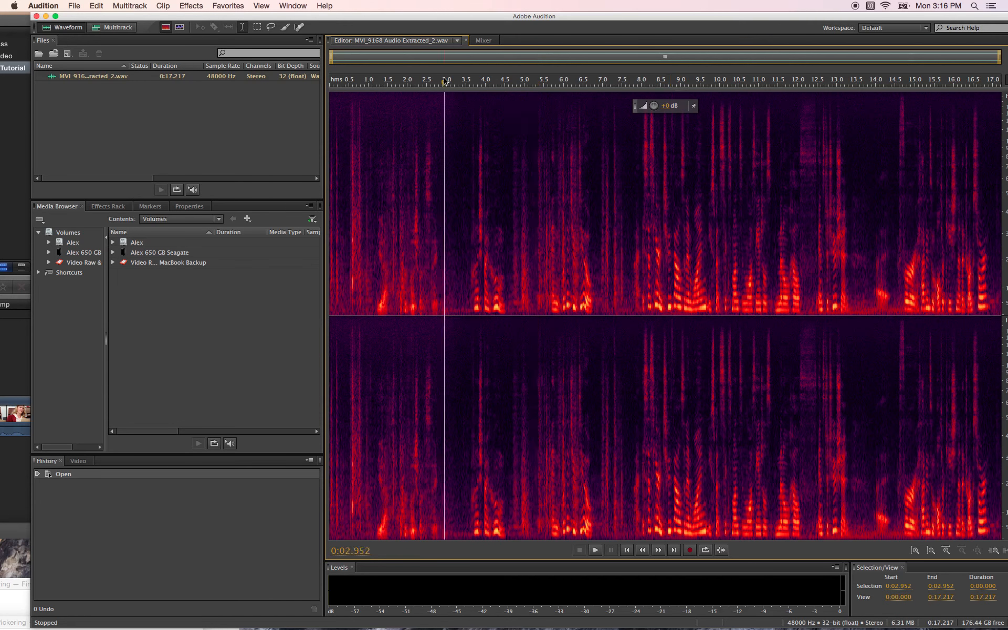
pyautogui.press('space')
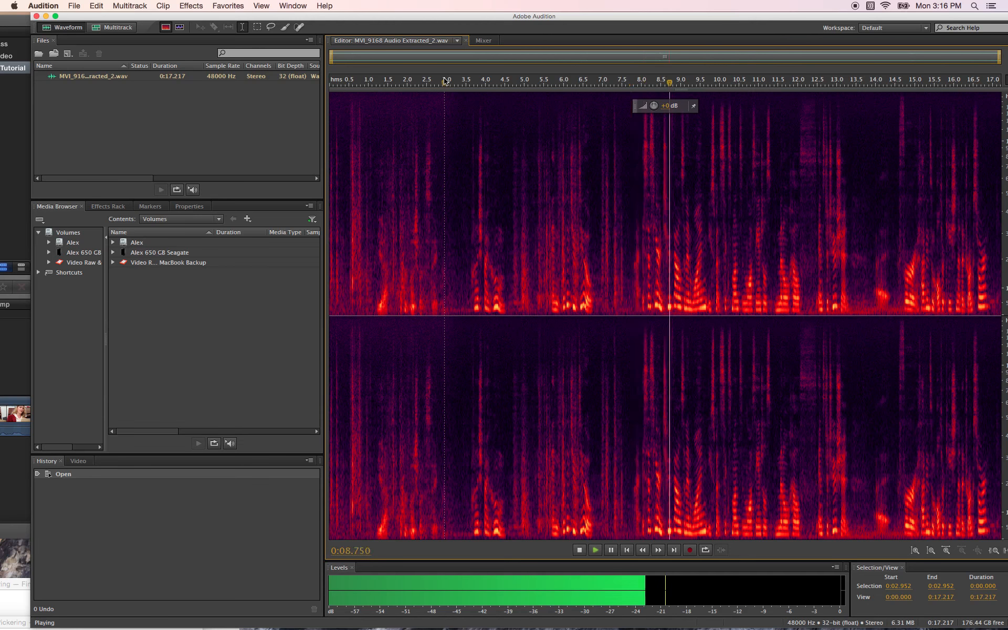
pyautogui.press('space')
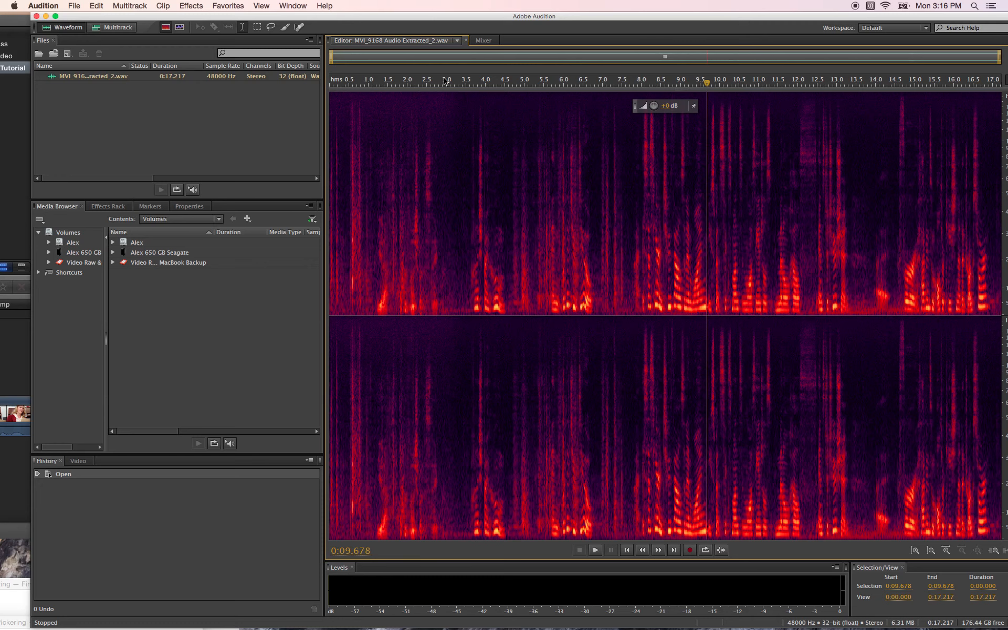
# Play the short passage from about 0:04.520 repeatedly to locate its sound in the spectral display
pyautogui.click(507, 84)
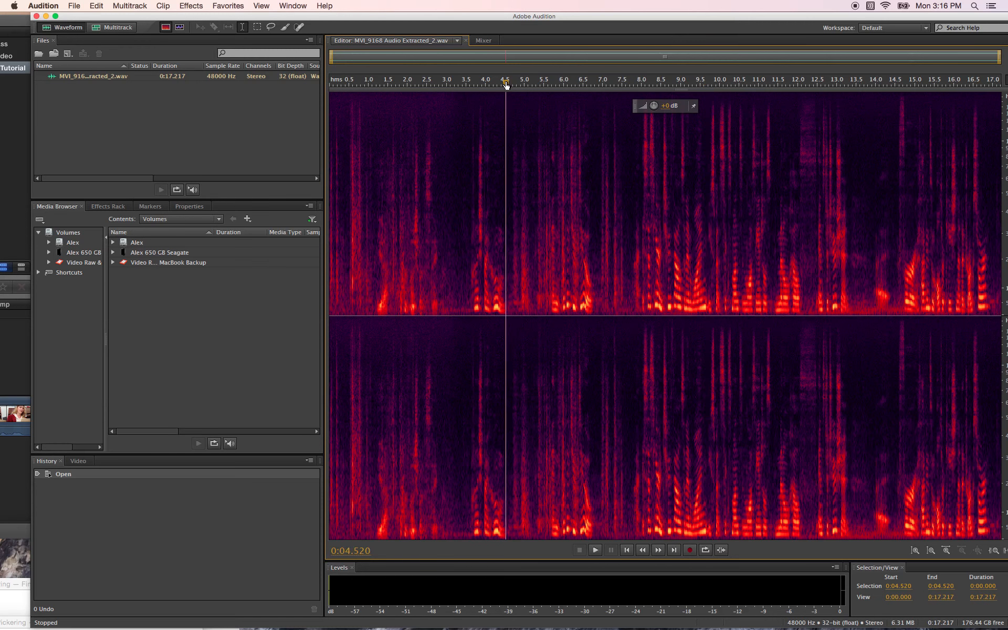
pyautogui.press('space')
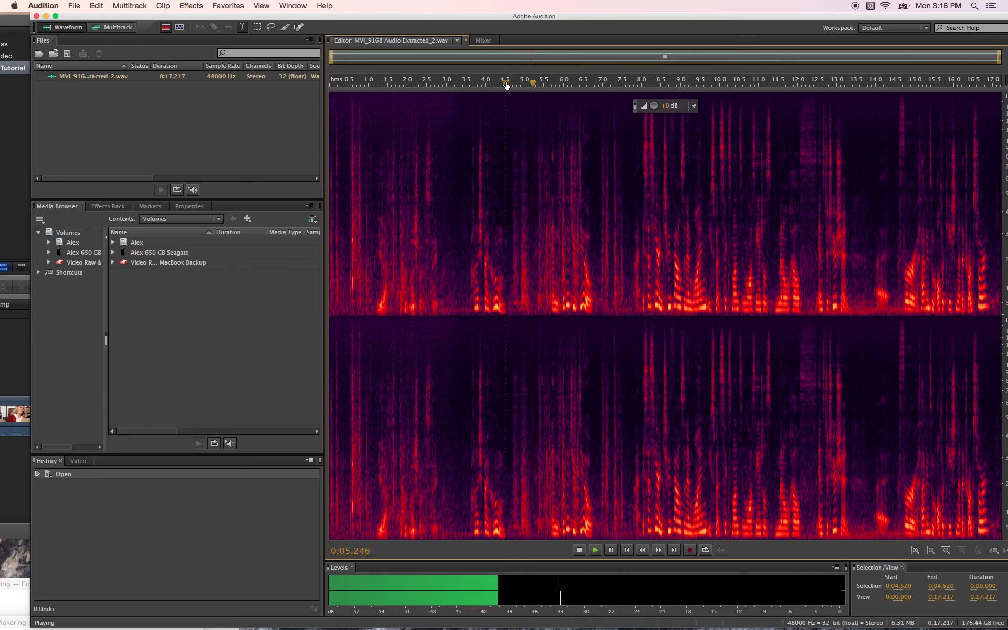
pyautogui.press('space')
pyautogui.press('space')
pyautogui.press('space')
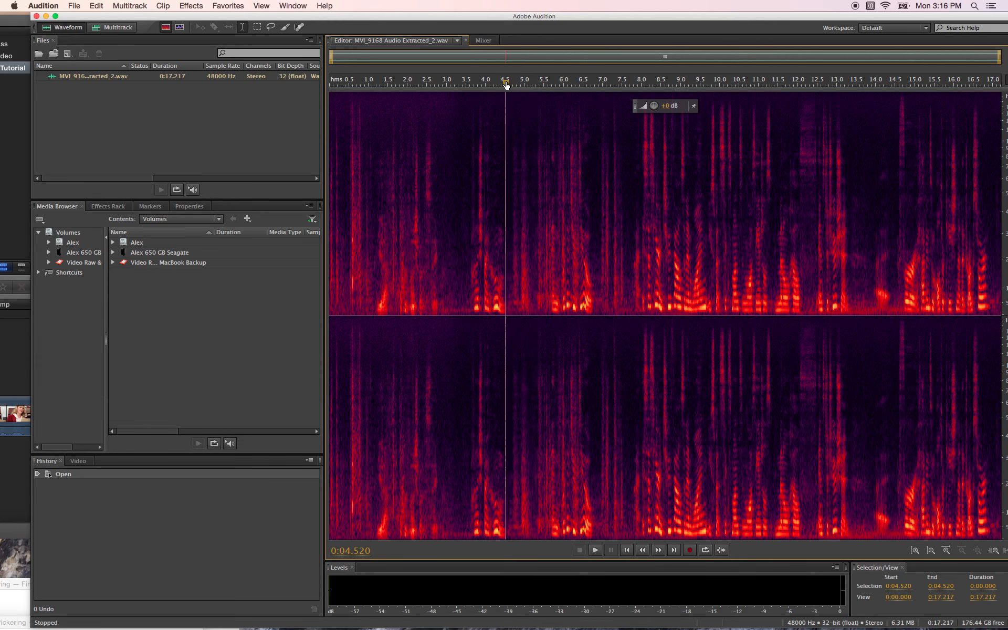
pyautogui.press('space')
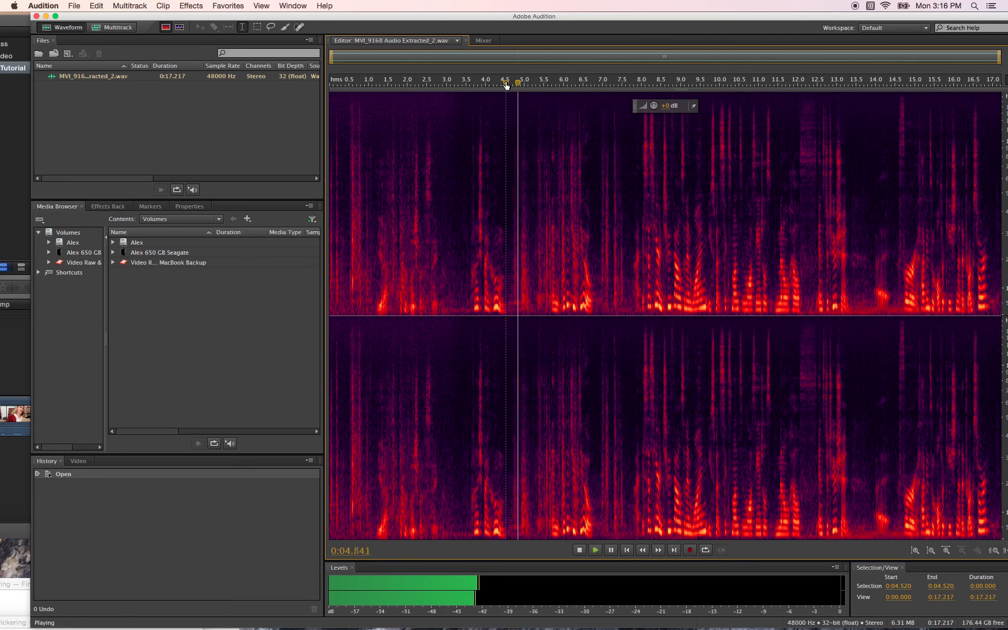
pyautogui.press('space')
pyautogui.press('space')
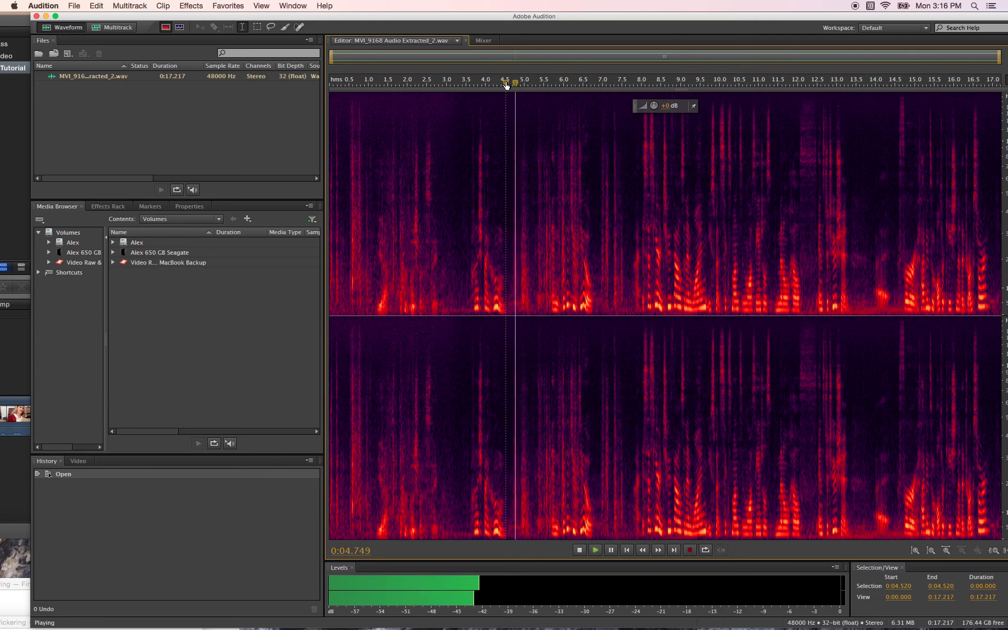
pyautogui.press('space')
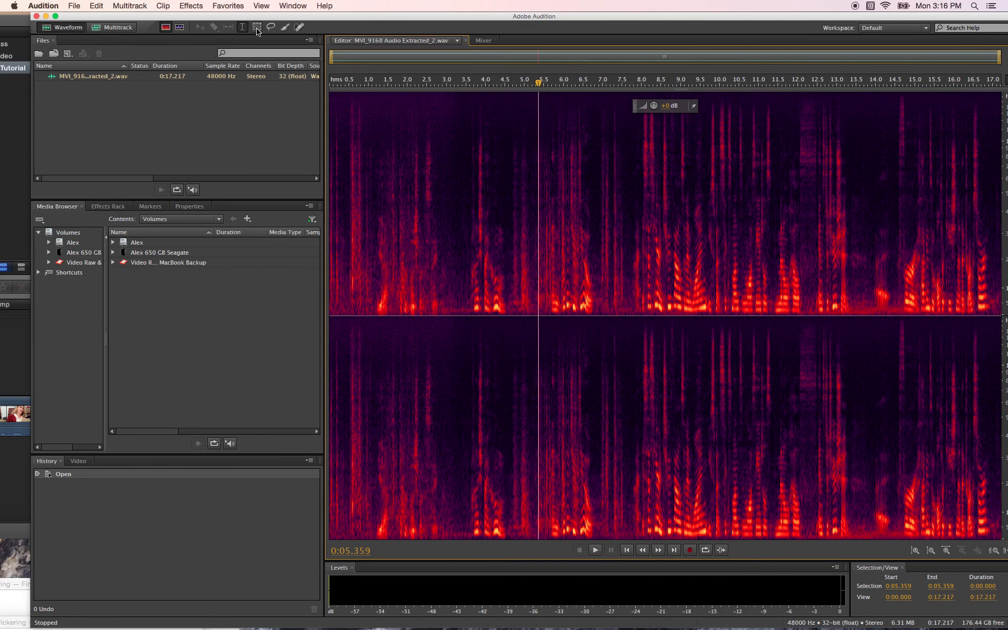
# Select the lower-frequency sound between about 4.6 and 5.4 seconds with the Marquee Selection tool and silence it
pyautogui.moveTo(247, 17); pyautogui.dragTo(247, 69)
pyautogui.click(257, 79)
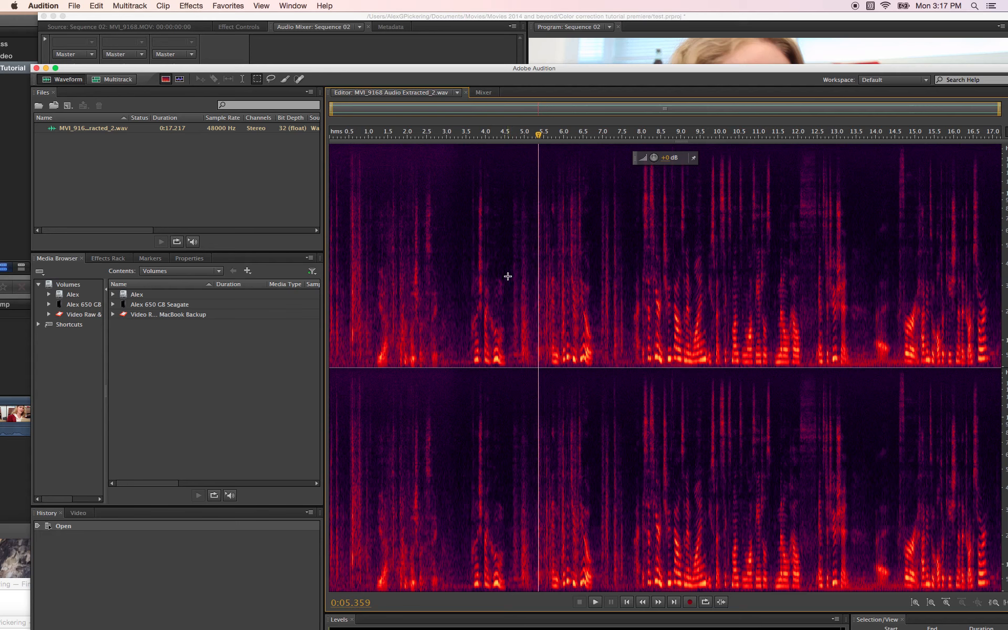
pyautogui.moveTo(505, 276); pyautogui.dragTo(548, 366)
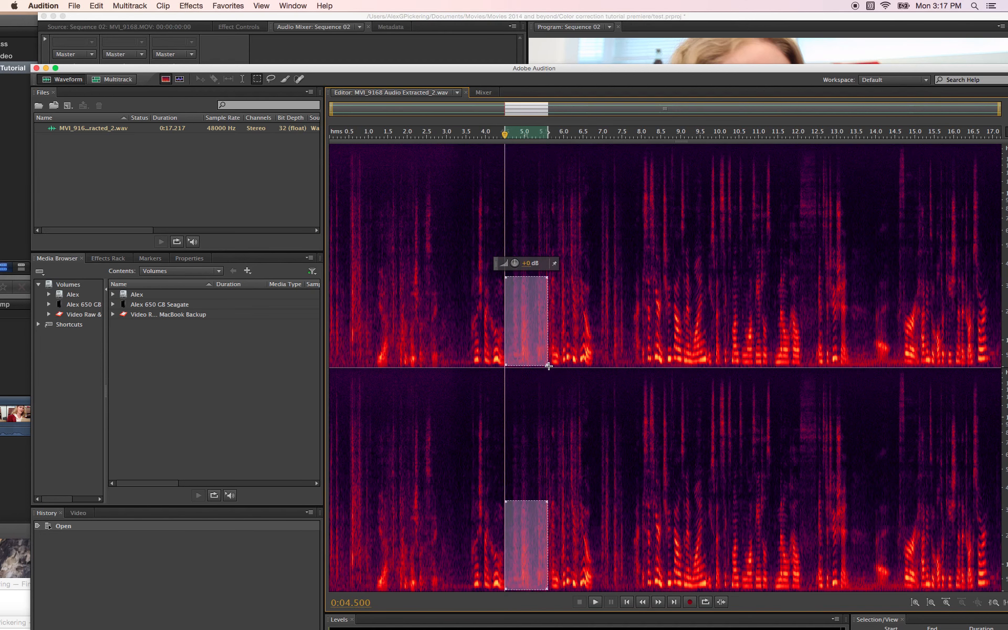
pyautogui.click(491, 251)
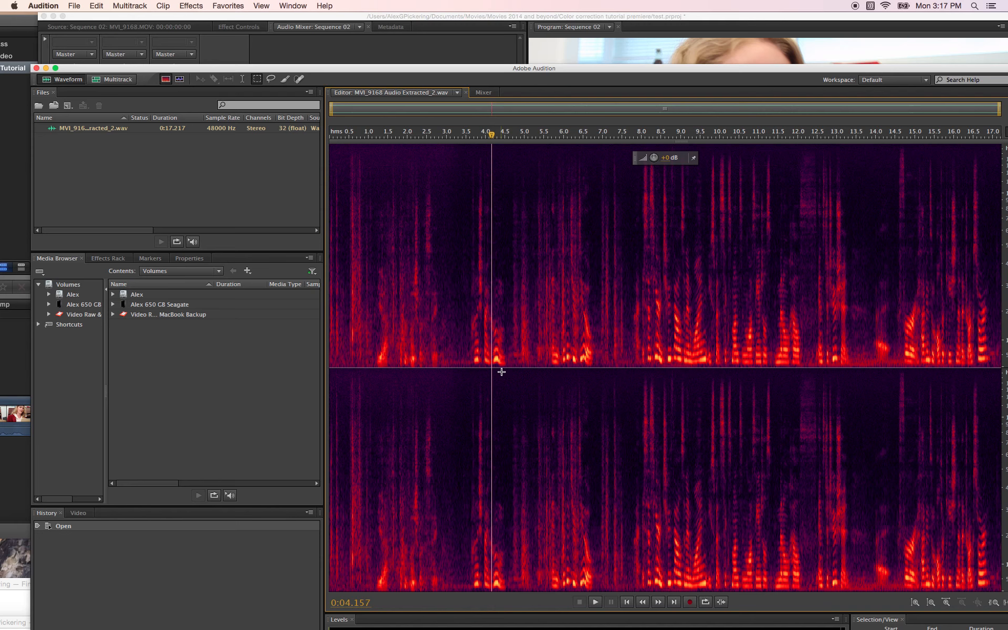
pyautogui.click(509, 287)
pyautogui.moveTo(509, 281); pyautogui.dragTo(539, 365)
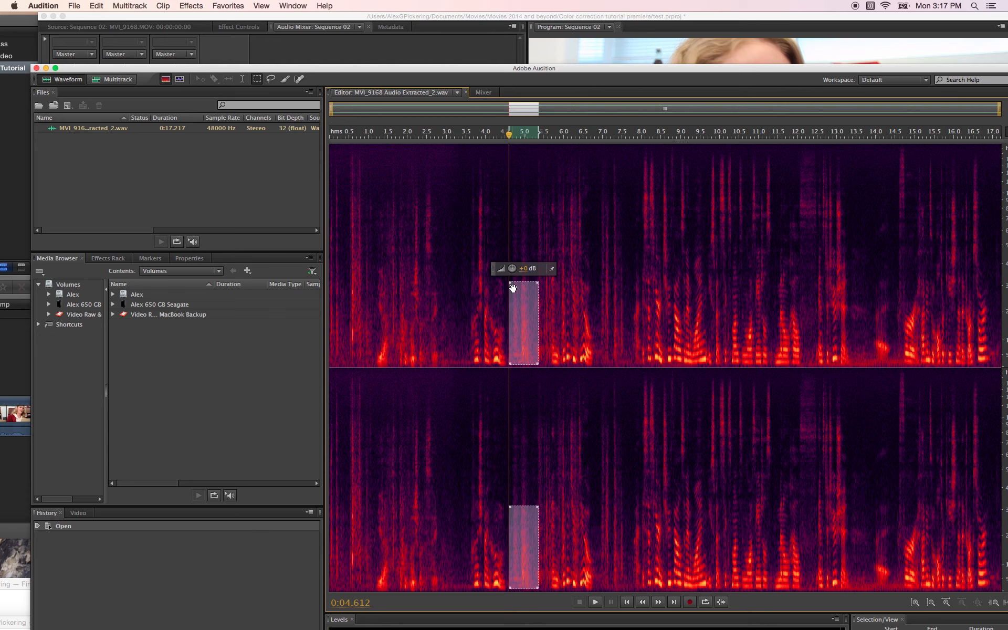
pyautogui.press('Delete')
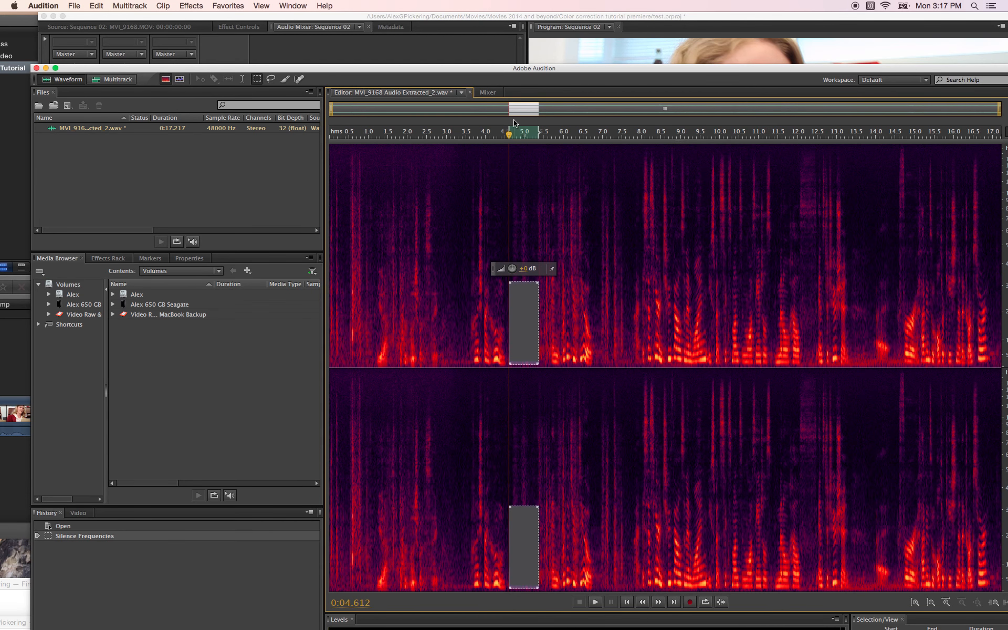
# Play the audio from about 0:01.611 and again from about 0:03.416 to check the silenced passage
pyautogui.moveTo(509, 133); pyautogui.dragTo(423, 133)
pyautogui.click(392, 150)
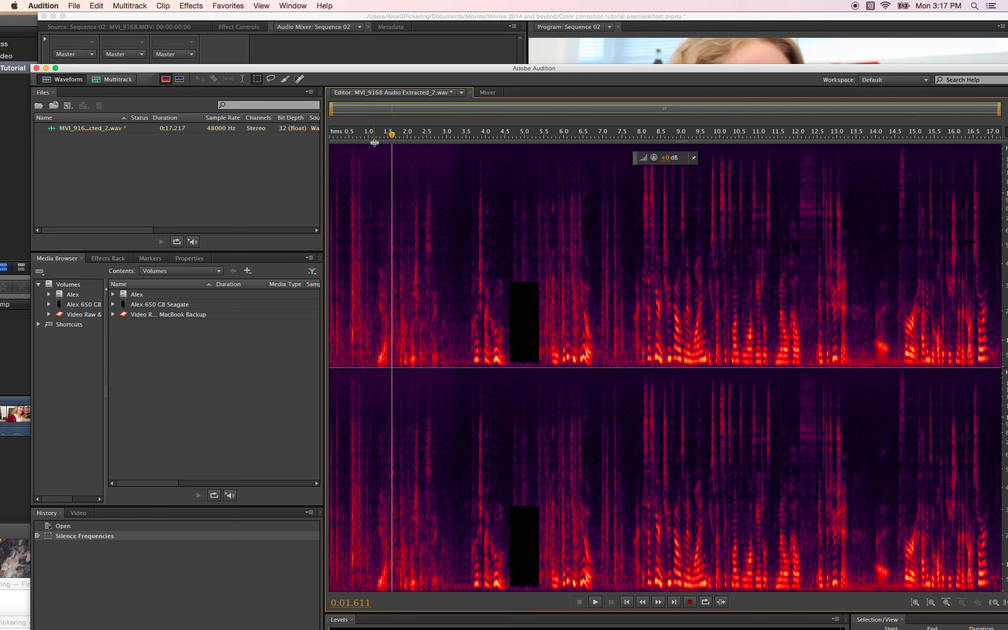
pyautogui.press('space')
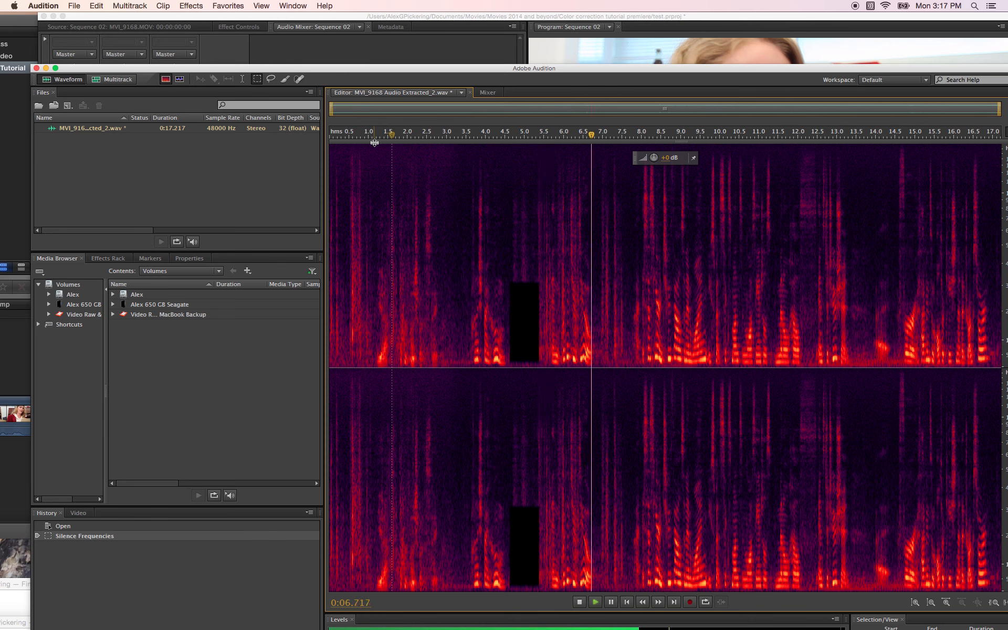
pyautogui.press('space')
pyautogui.click(462, 133)
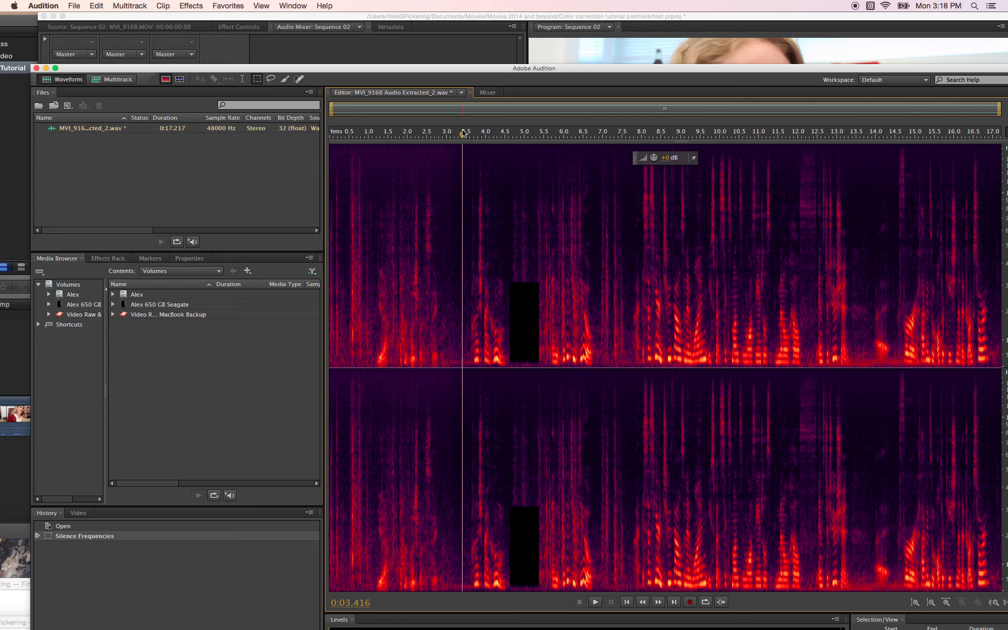
pyautogui.press('space')
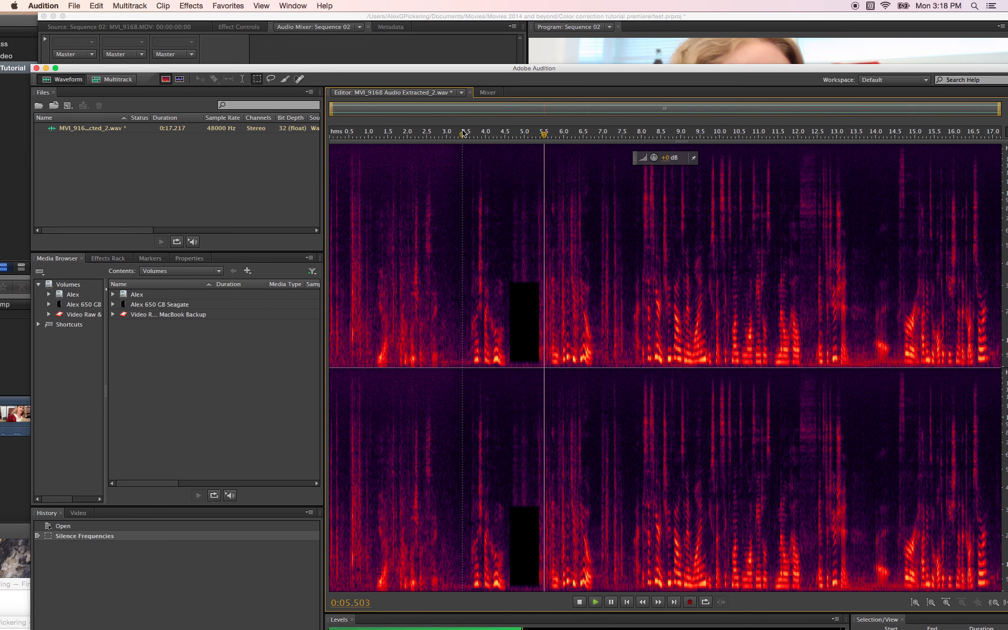
pyautogui.press('space')
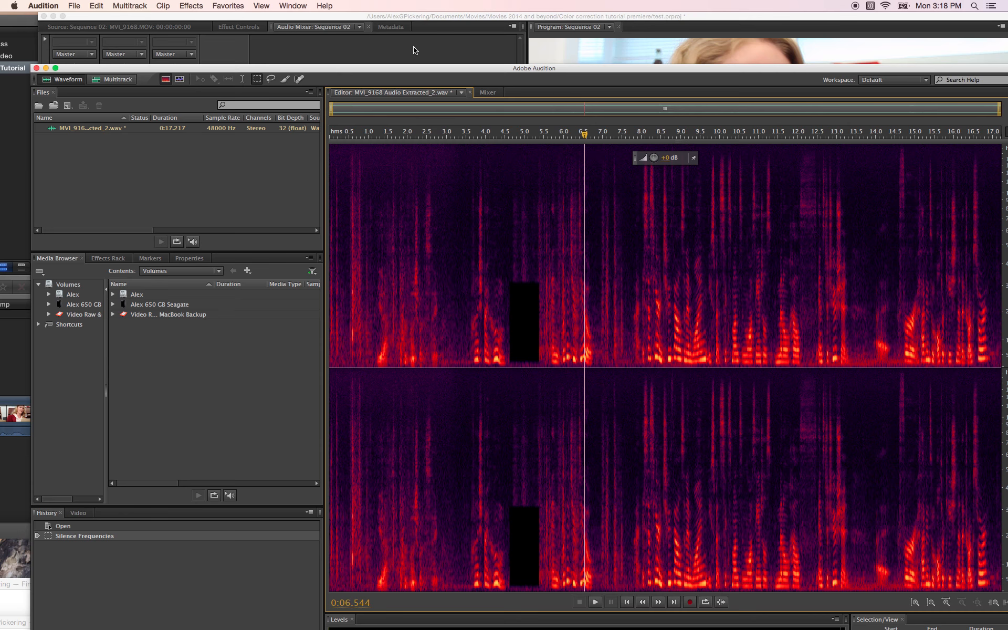
# Switch to Premiere Pro, show the project's media items and move the window down out of the way
pyautogui.click(407, 22)
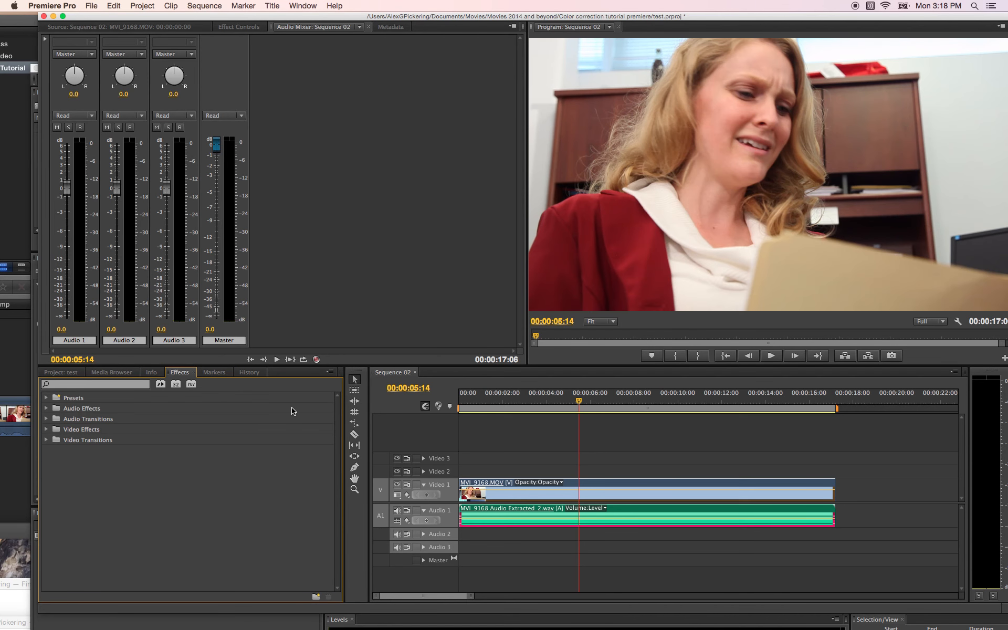
pyautogui.click(60, 372)
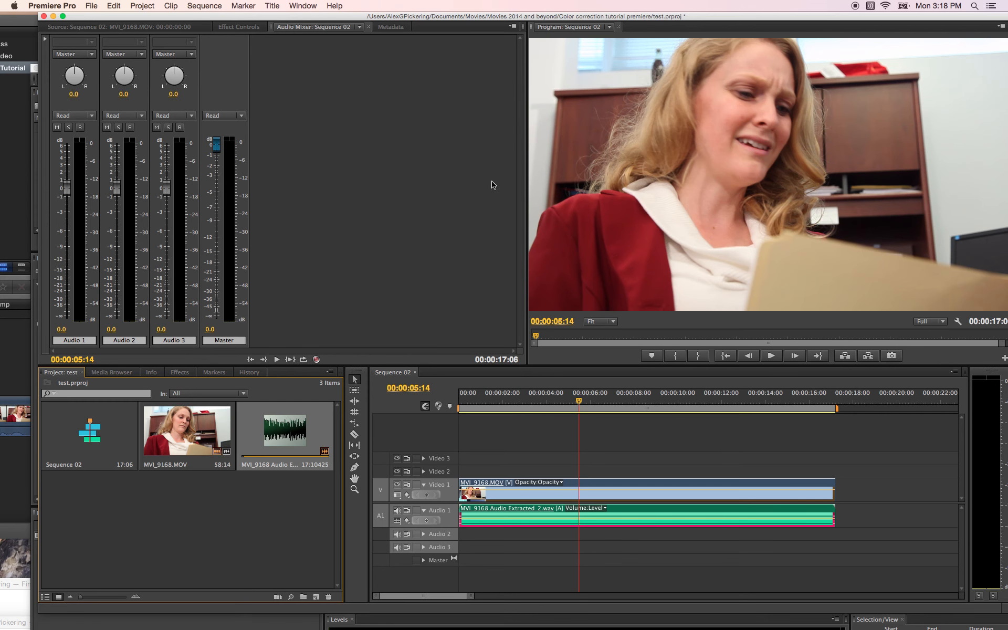
pyautogui.moveTo(548, 16); pyautogui.dragTo(486, 325)
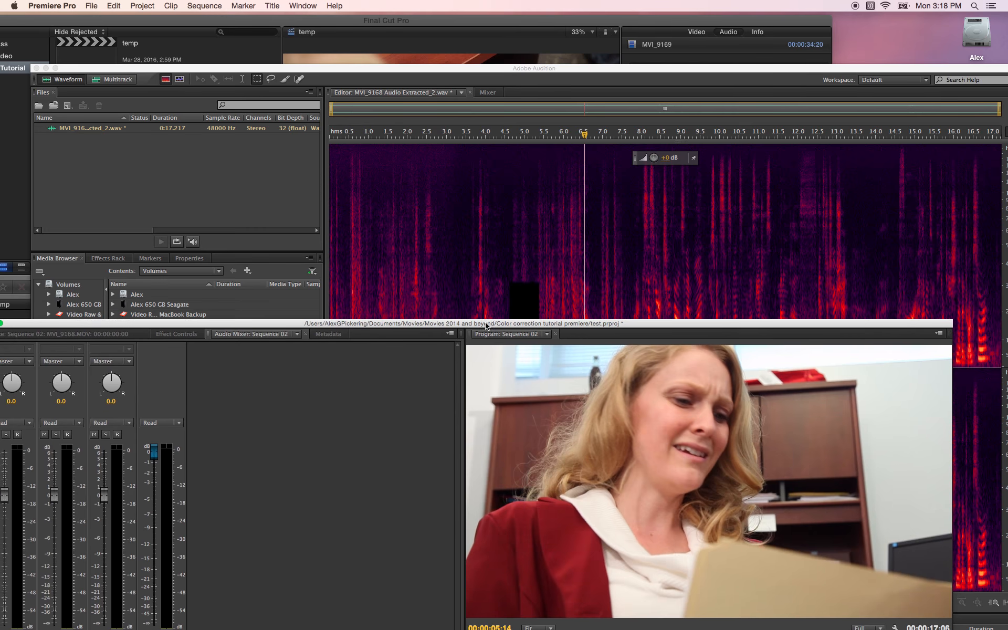
# Switch to Final Cut Pro, detach the audio from the MVI_9169 clip and select the detached audio
pyautogui.click(491, 19)
pyautogui.moveTo(479, 19); pyautogui.dragTo(600, 56)
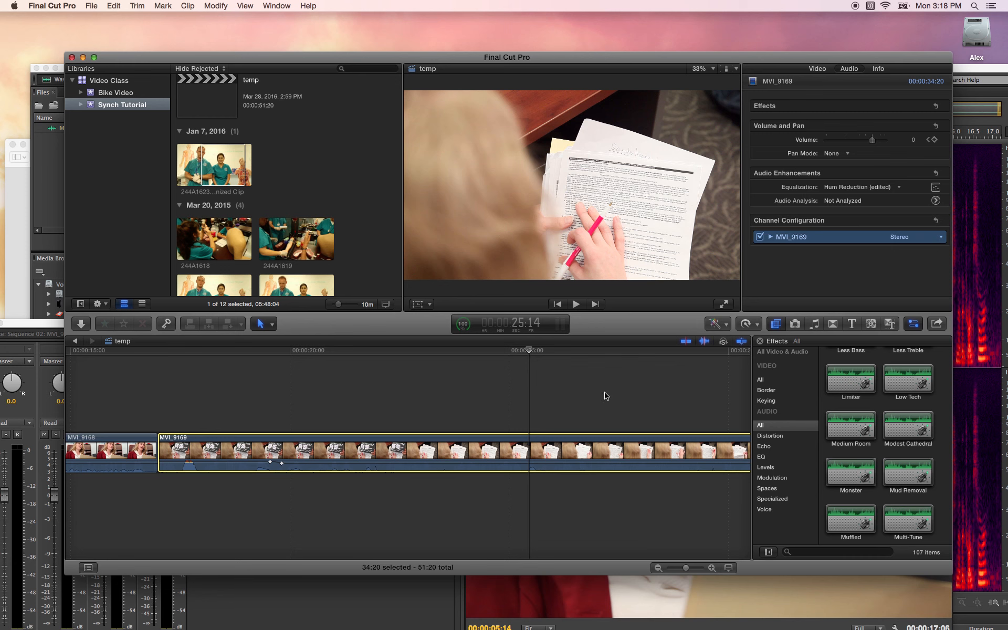
pyautogui.rightClick(487, 465)
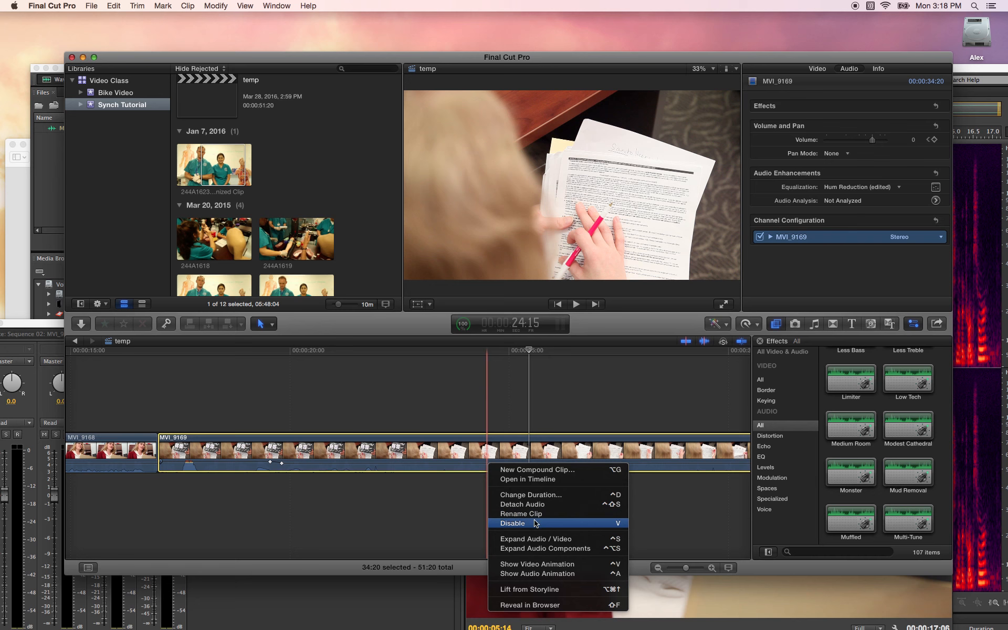
pyautogui.click(541, 504)
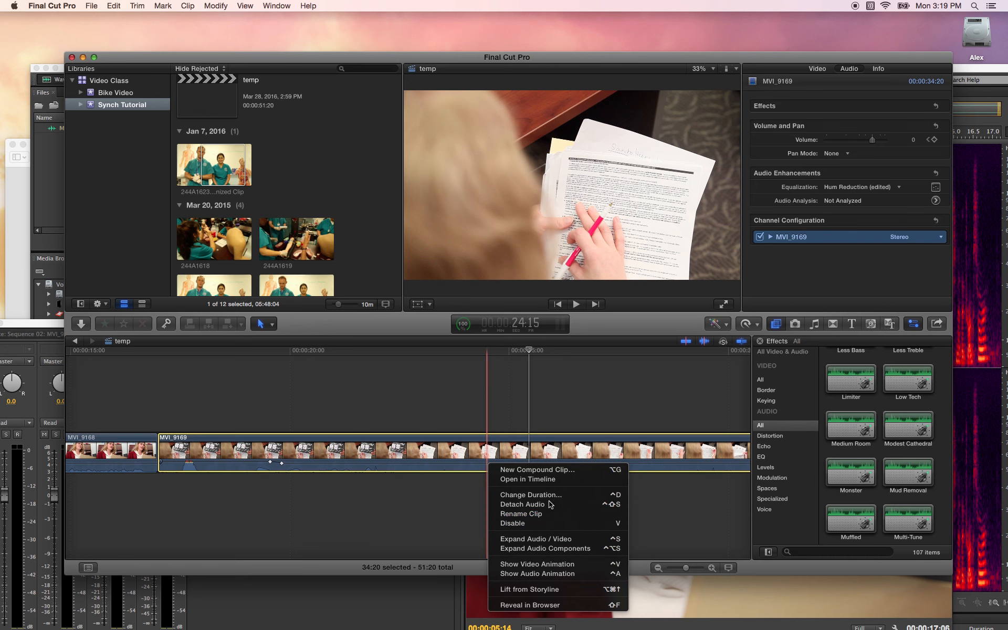
pyautogui.click(421, 489)
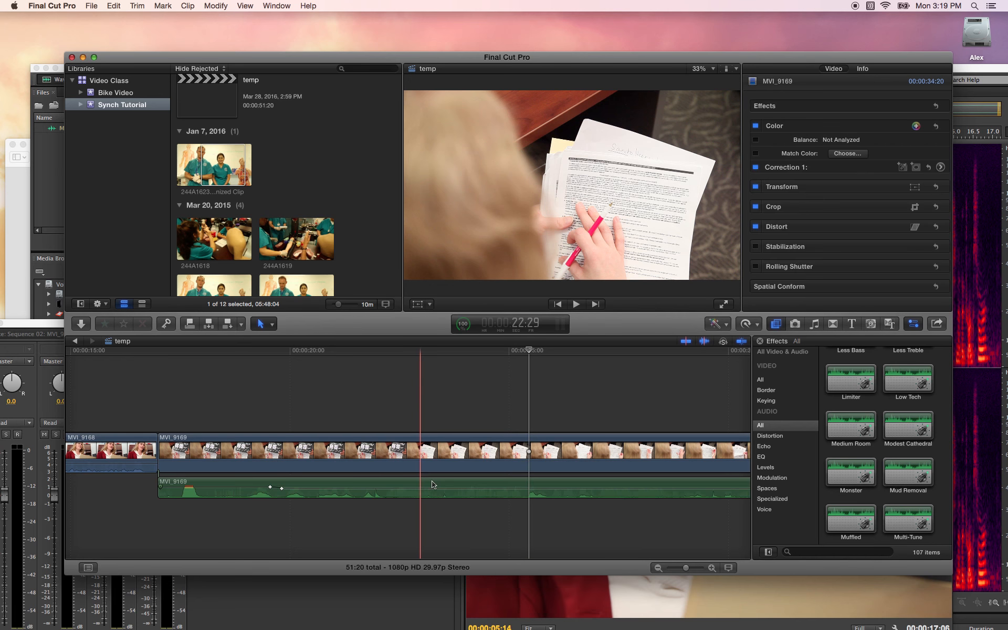
pyautogui.click(433, 483)
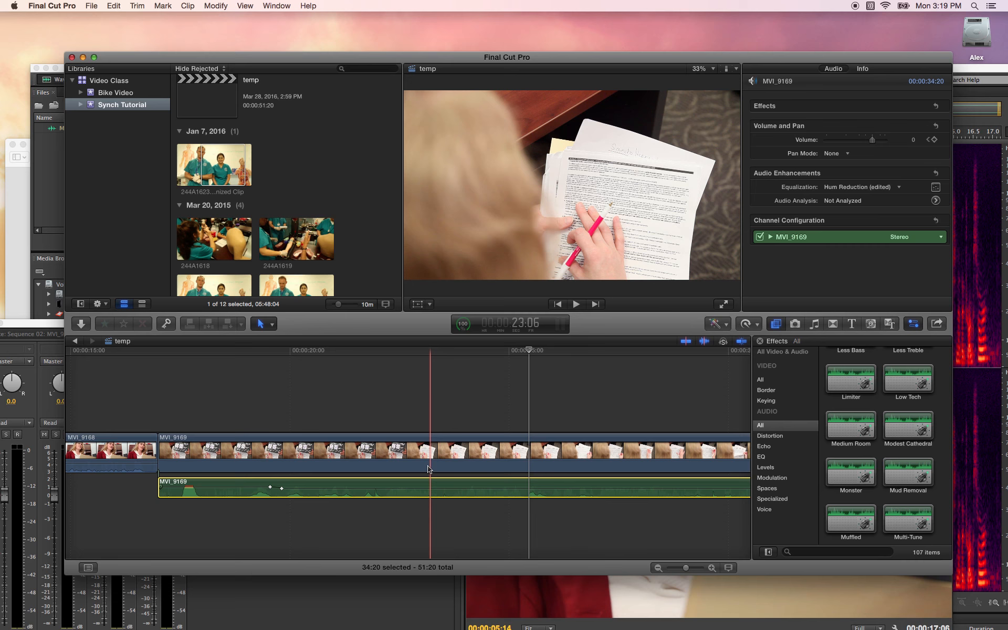
# Switch back to Adobe Audition and move its window up so the whole editor fits on screen
pyautogui.click(403, 606)
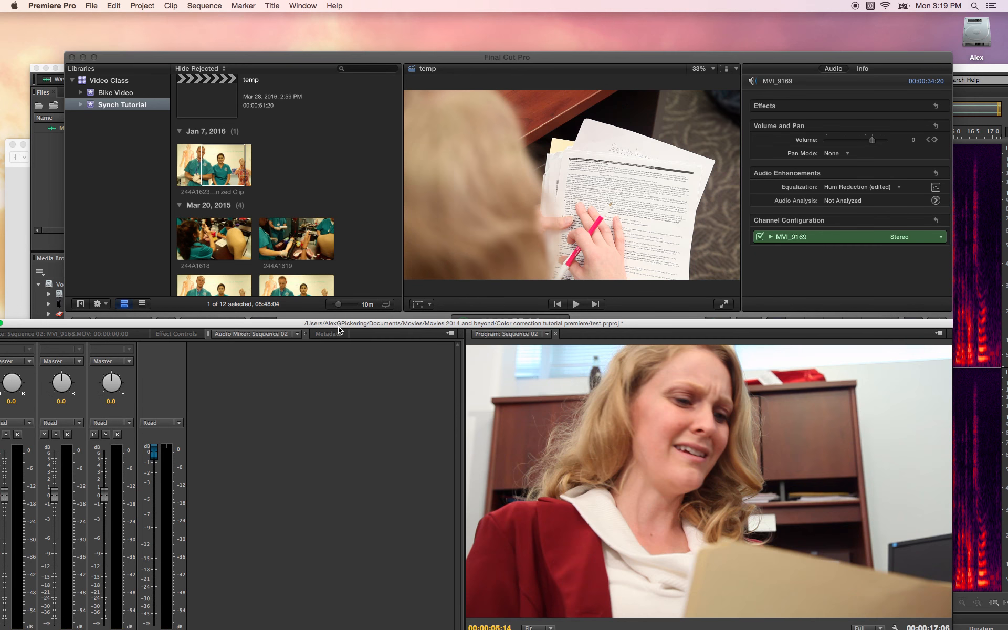
pyautogui.click(986, 67)
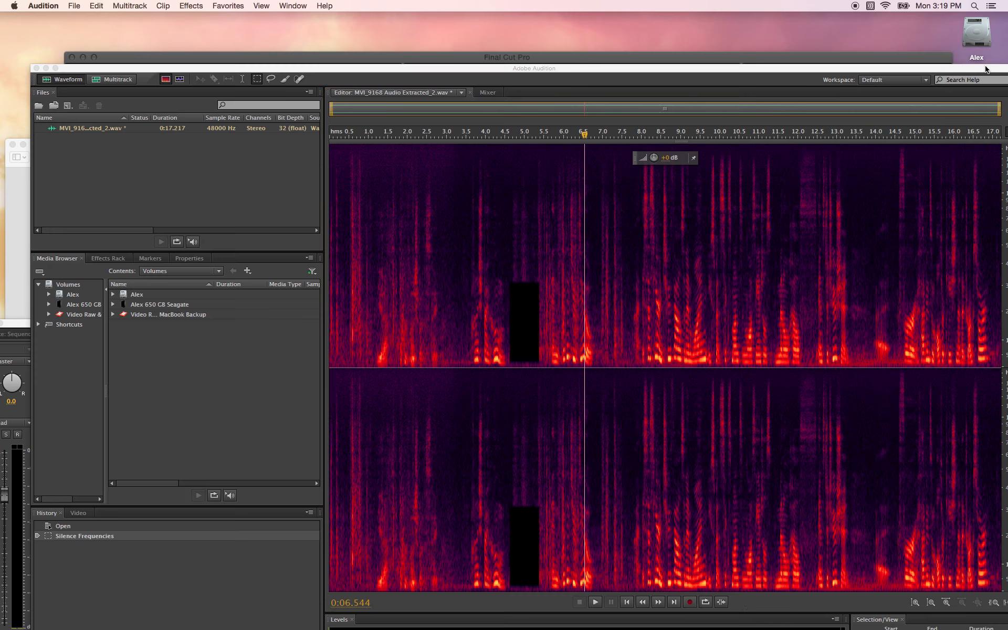
pyautogui.click(896, 61)
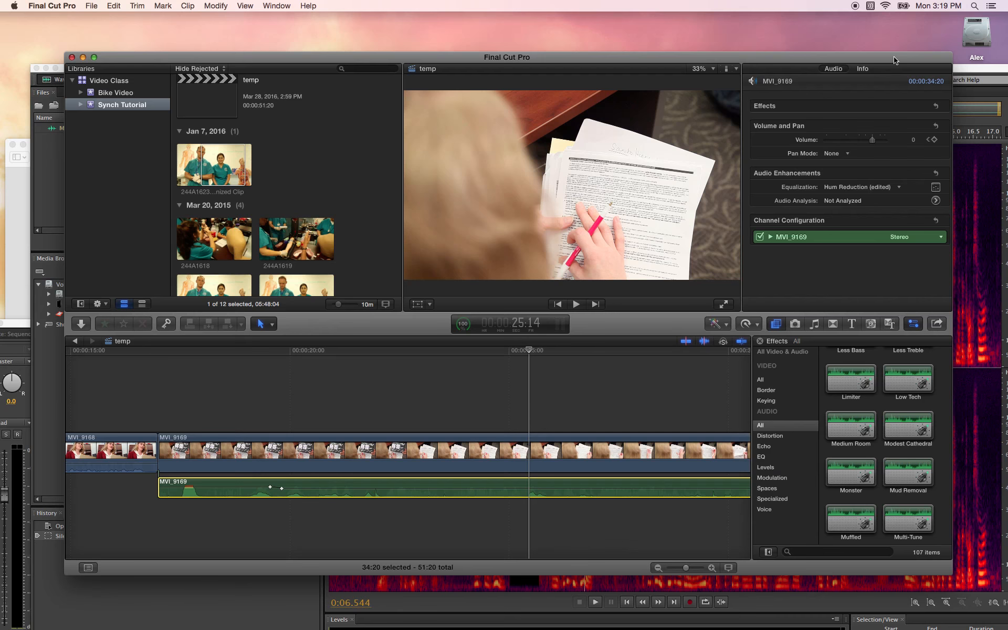
pyautogui.moveTo(982, 67); pyautogui.dragTo(958, 24)
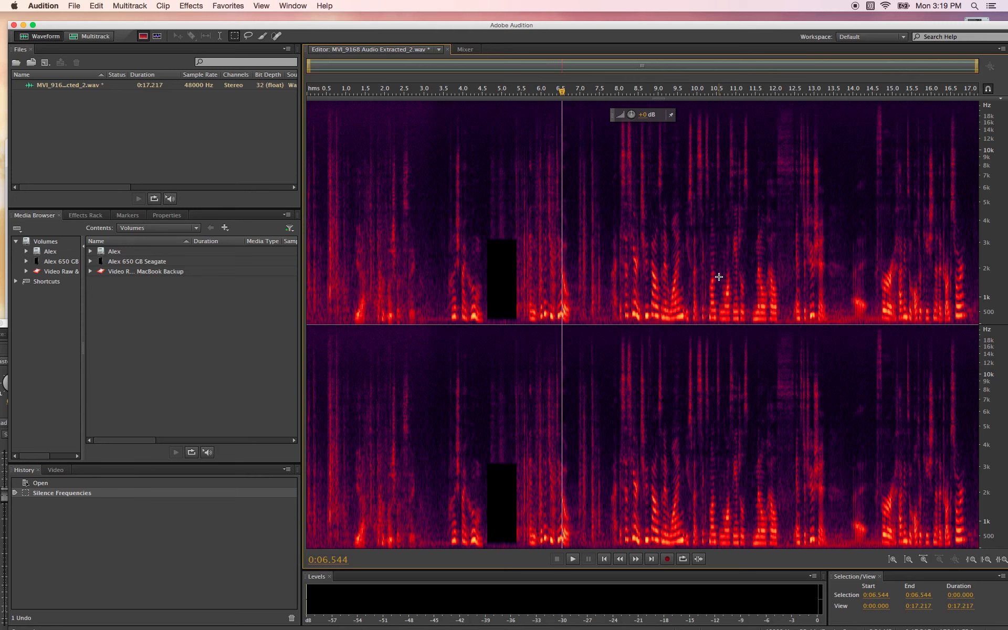
# Switch to Finder and open Jesu.mp3 from the Chapter 01 folder with Adobe Audition CS6
pyautogui.moveTo(418, 629)
pyautogui.click(50, 619)
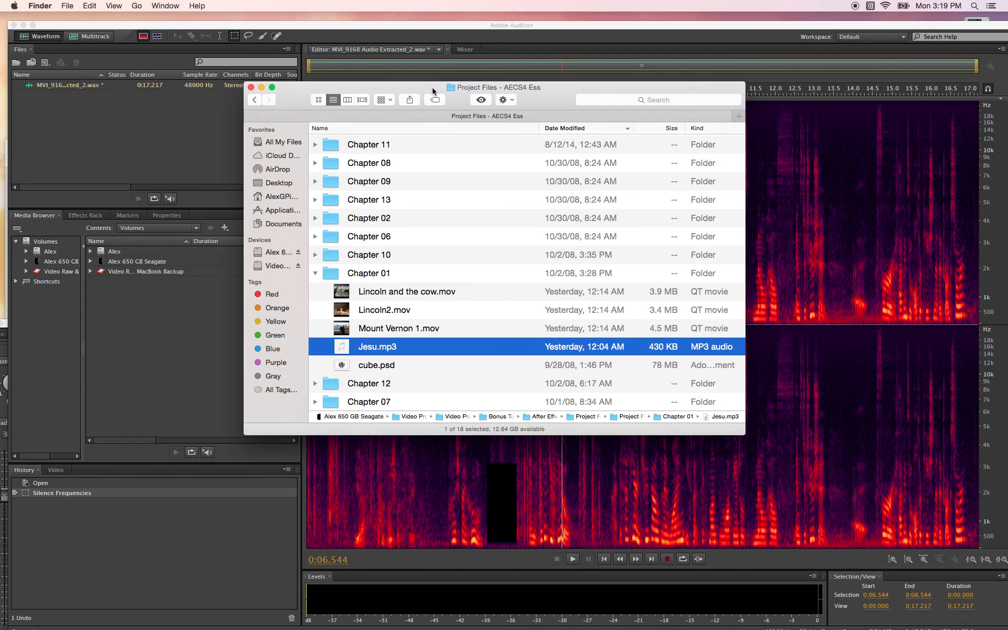
pyautogui.moveTo(563, 100); pyautogui.dragTo(715, 93)
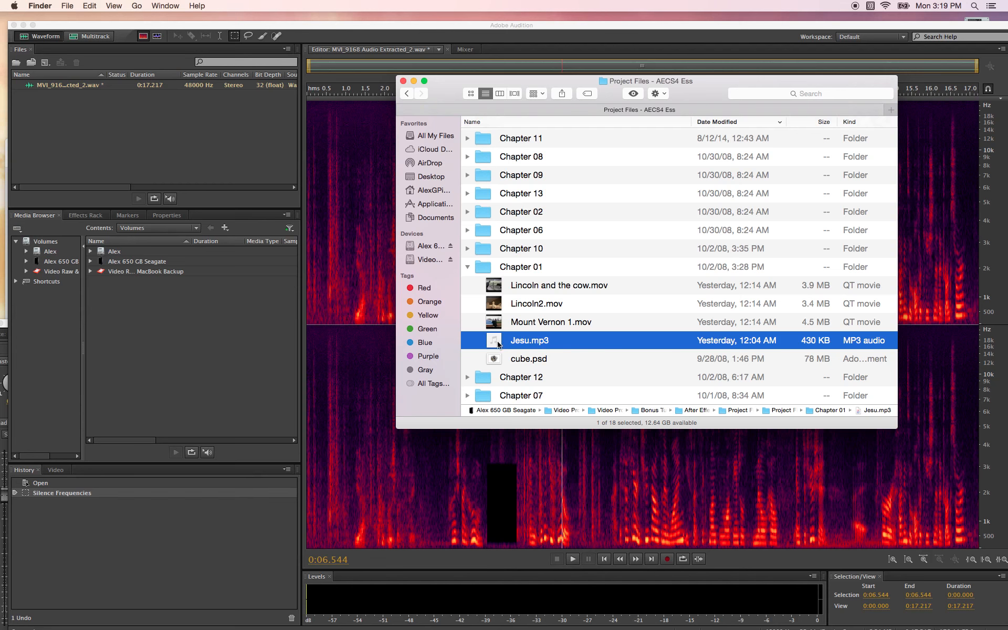
pyautogui.moveTo(450, 93); pyautogui.dragTo(705, 59)
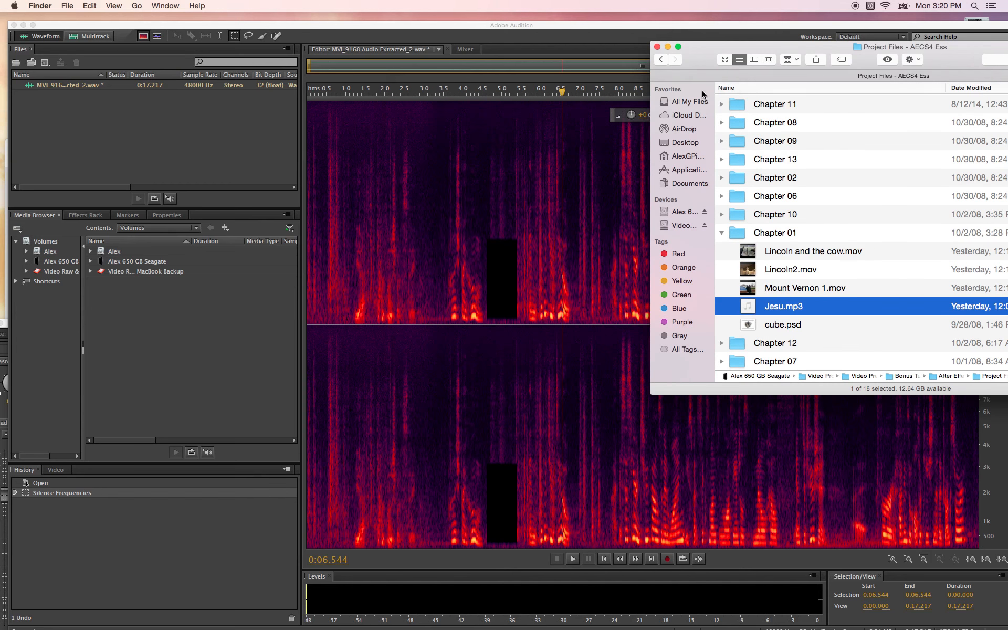
pyautogui.rightClick(752, 310)
pyautogui.moveTo(765, 326)
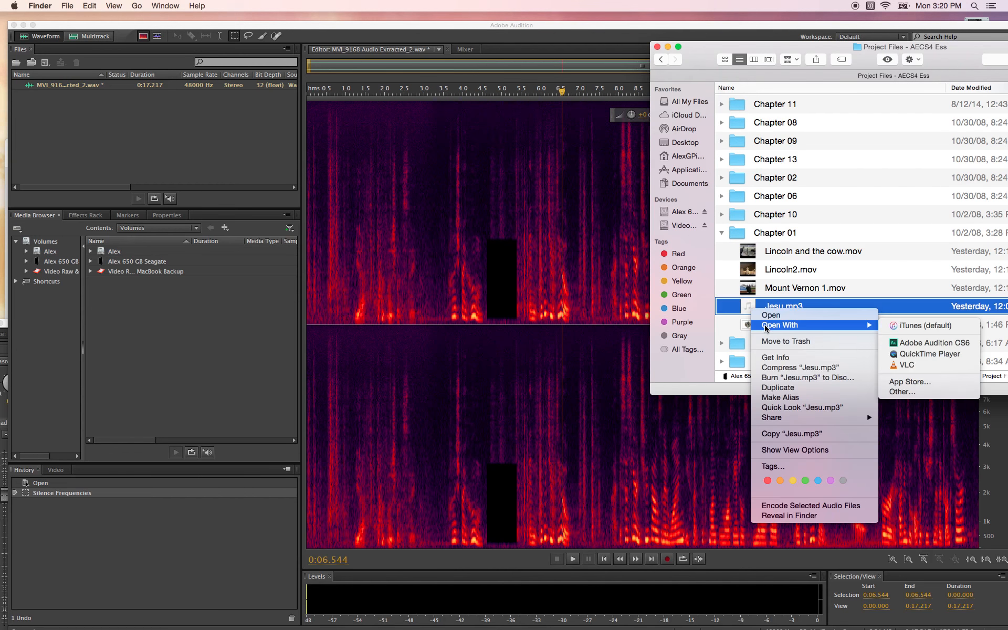
pyautogui.click(905, 344)
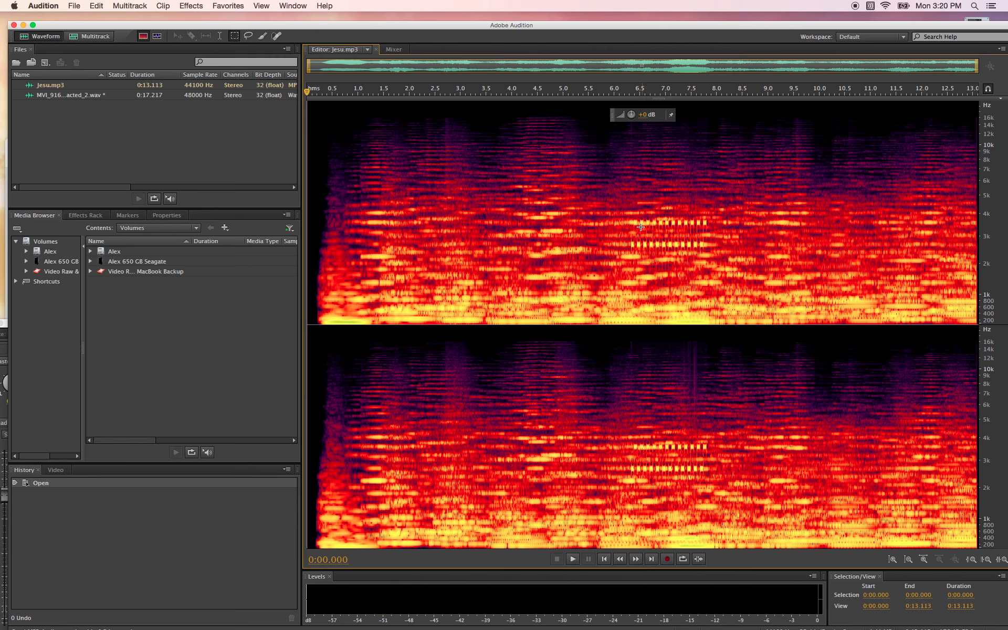
# Play Jesu.mp3 from about 0:05.732 and again from about 0:05.267 to hear the dotted bands in the spectrum
pyautogui.click(601, 89)
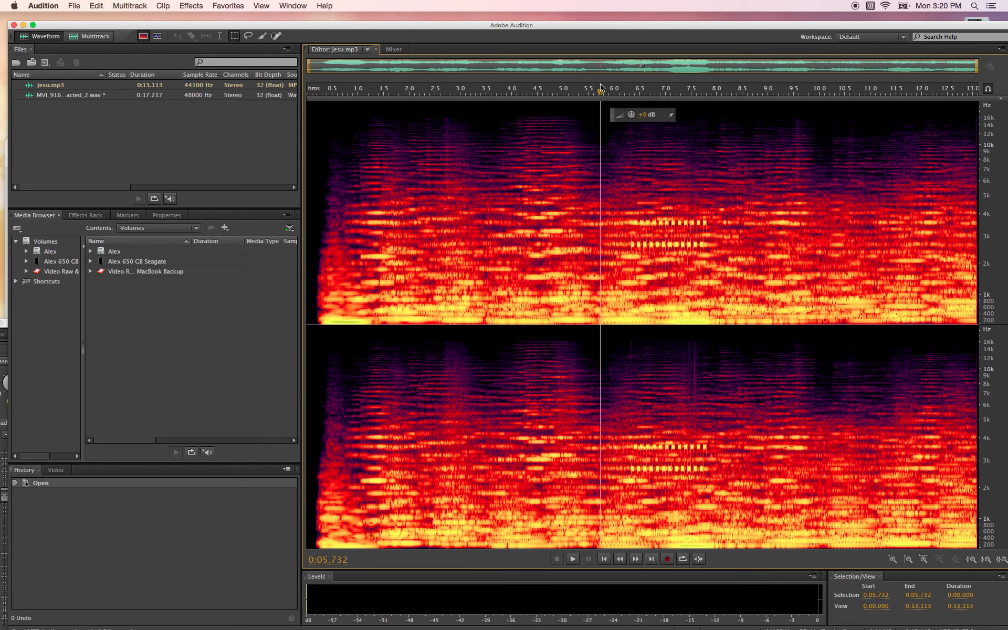
pyautogui.press('space')
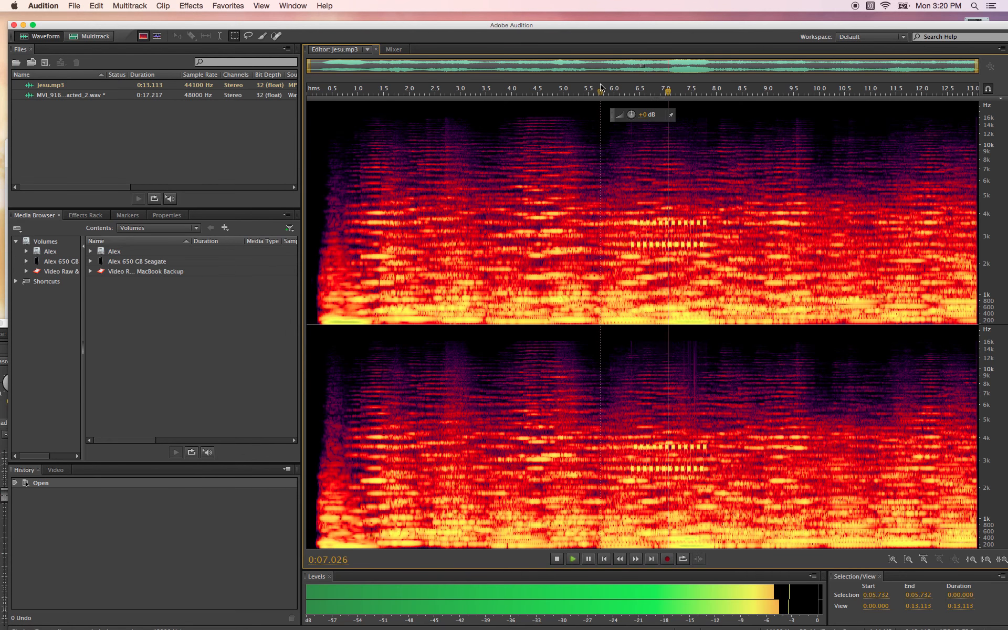
pyautogui.press('space')
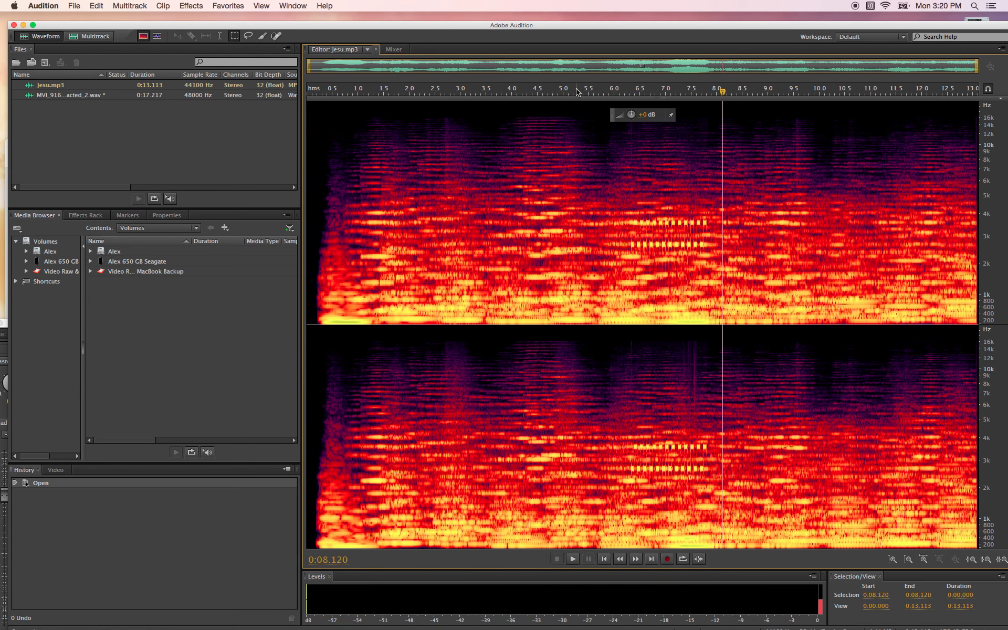
pyautogui.click(576, 92)
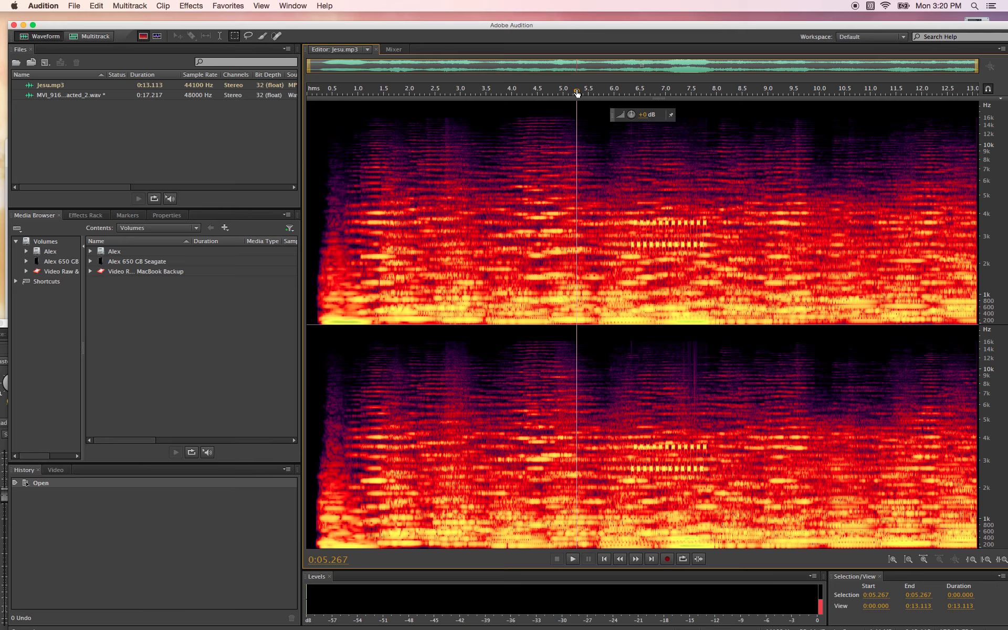
pyautogui.press('space')
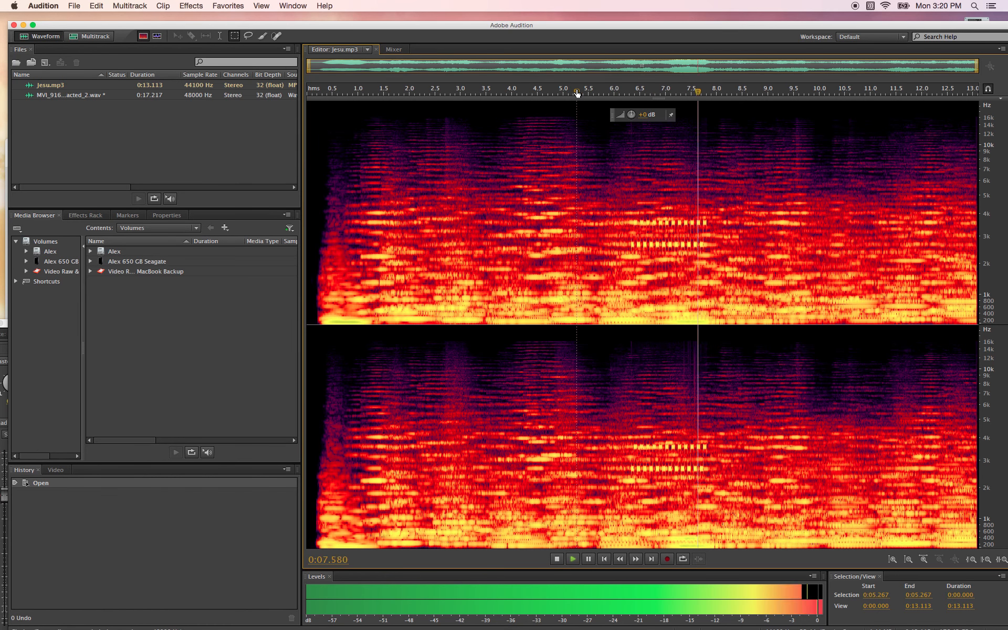
pyautogui.press('space')
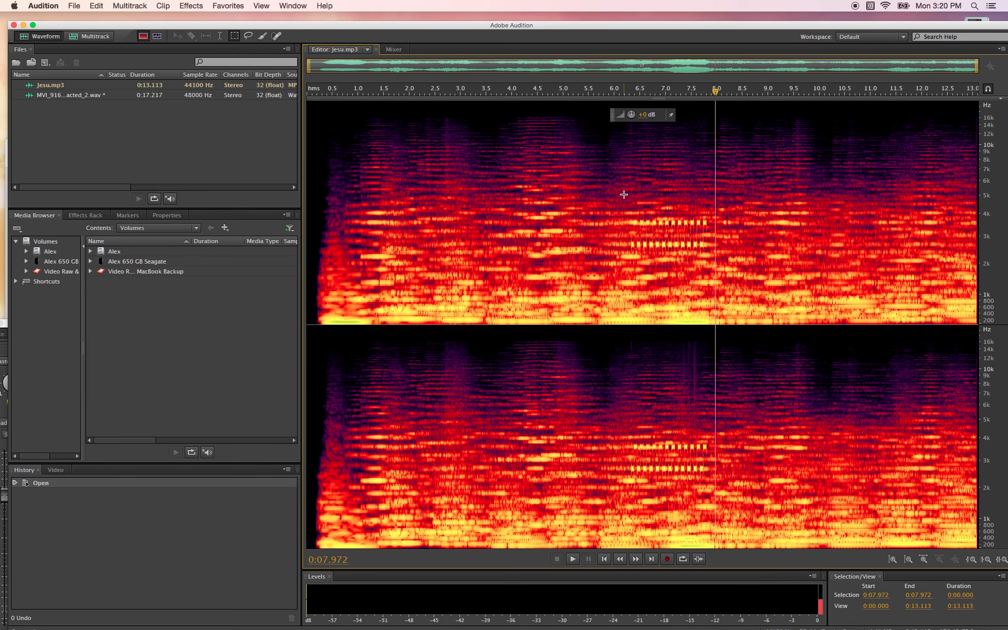
# Silence the two dotted bands between about 6.3 and 7.9 seconds, one just below 4 kHz and one just below 3 kHz
pyautogui.moveTo(628, 219); pyautogui.dragTo(710, 227)
pyautogui.press('Delete')
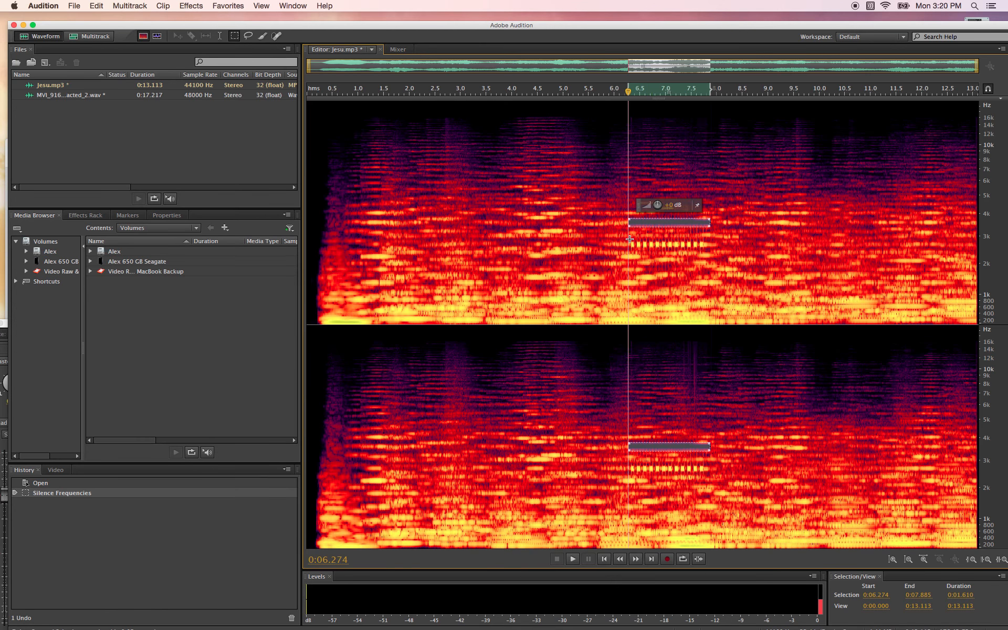
pyautogui.moveTo(629, 239); pyautogui.dragTo(710, 252)
pyautogui.press('Delete')
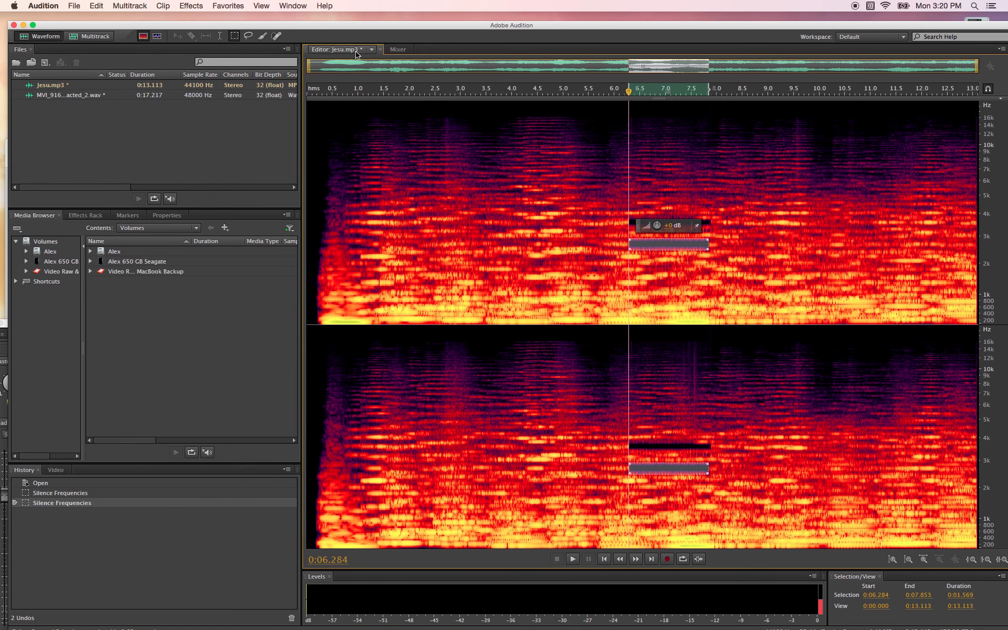
# Move the selection away from the silenced bands and play Jesu.mp3 twice from about 0:05.108 through the edited section
pyautogui.moveTo(368, 120); pyautogui.dragTo(377, 127)
pyautogui.click(423, 91)
pyautogui.click(568, 94)
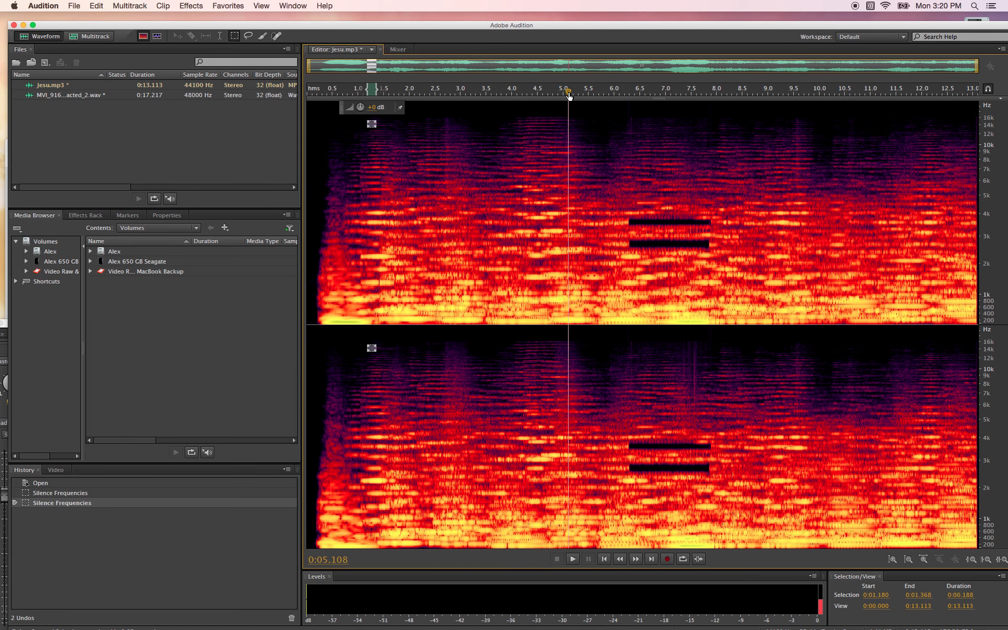
pyautogui.press('space')
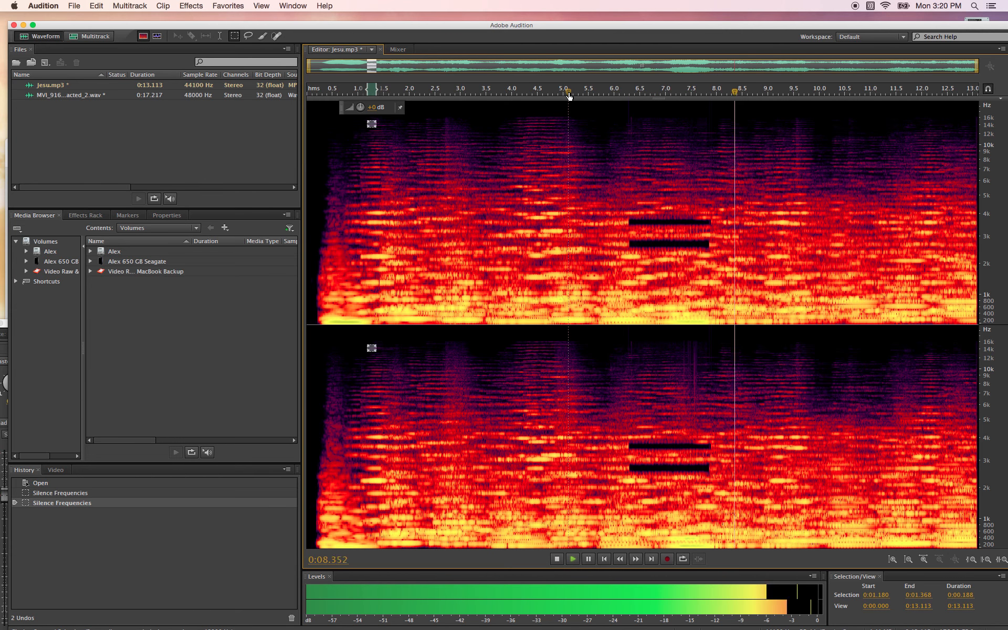
pyautogui.press('space')
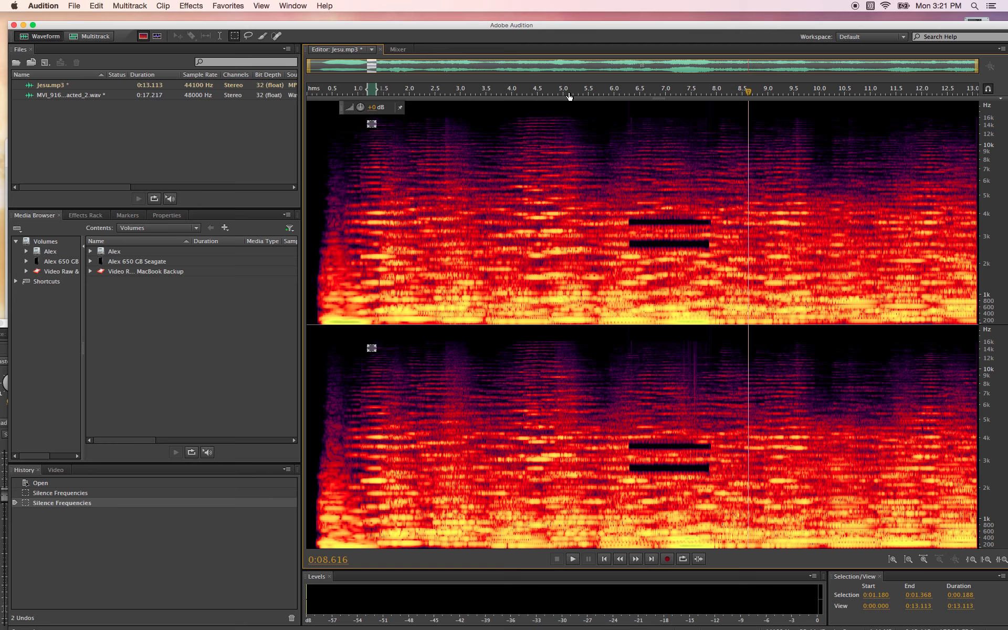
pyautogui.click(568, 93)
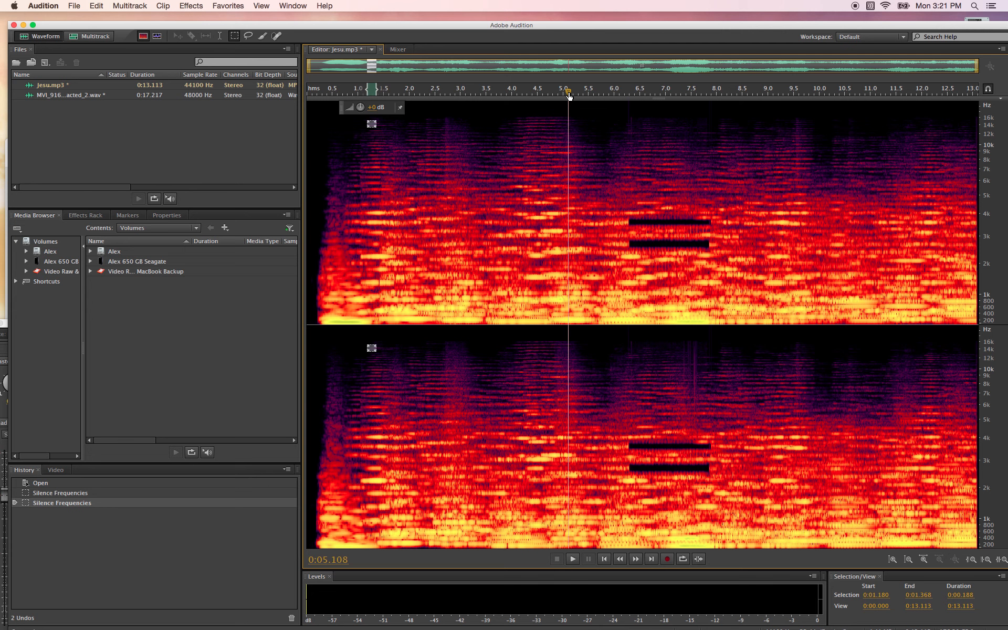
pyautogui.press('space')
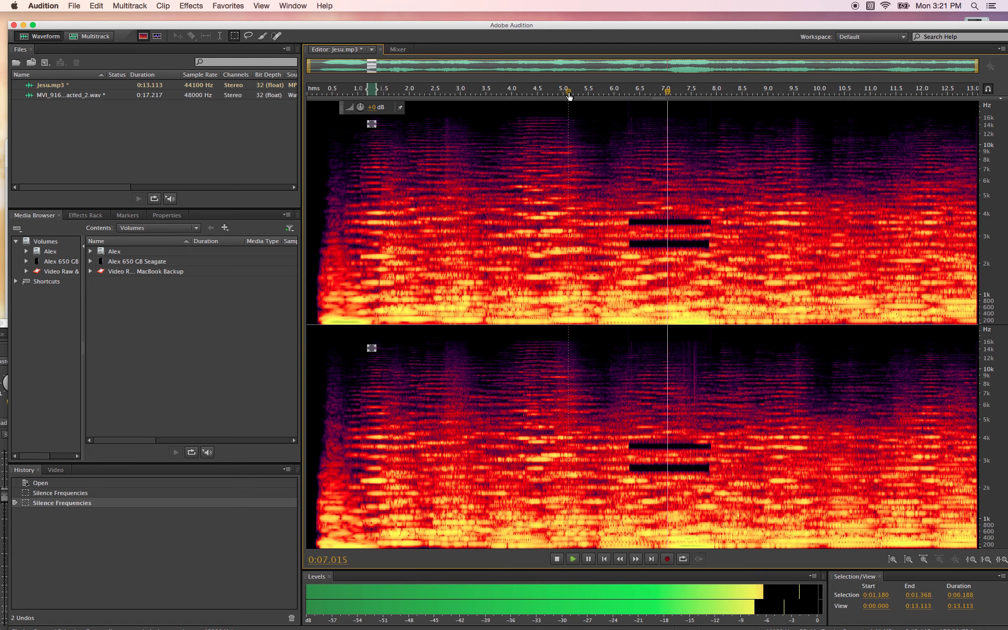
pyautogui.press('space')
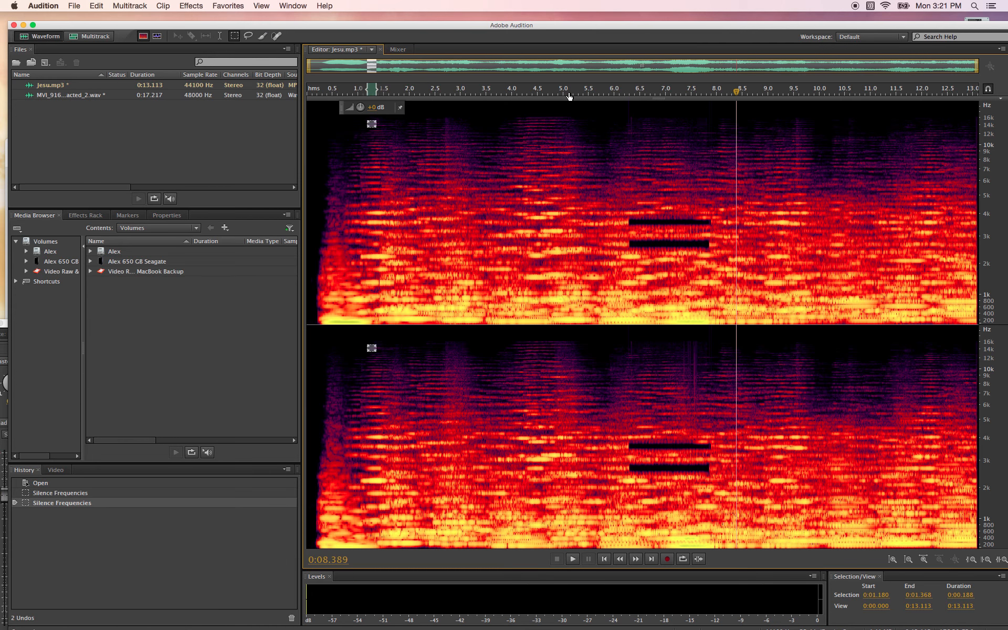
# Move the Audition window down out of the way and switch to Final Cut Pro, repositioning its window
pyautogui.click(235, 36)
pyautogui.moveTo(577, 29); pyautogui.dragTo(555, 524)
pyautogui.moveTo(478, 61); pyautogui.dragTo(500, 21)
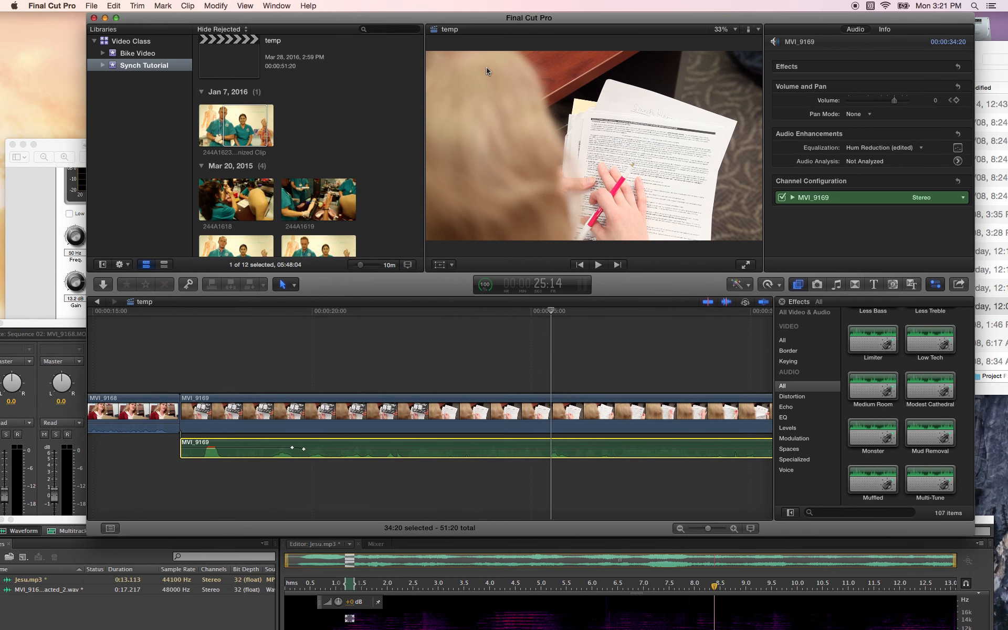